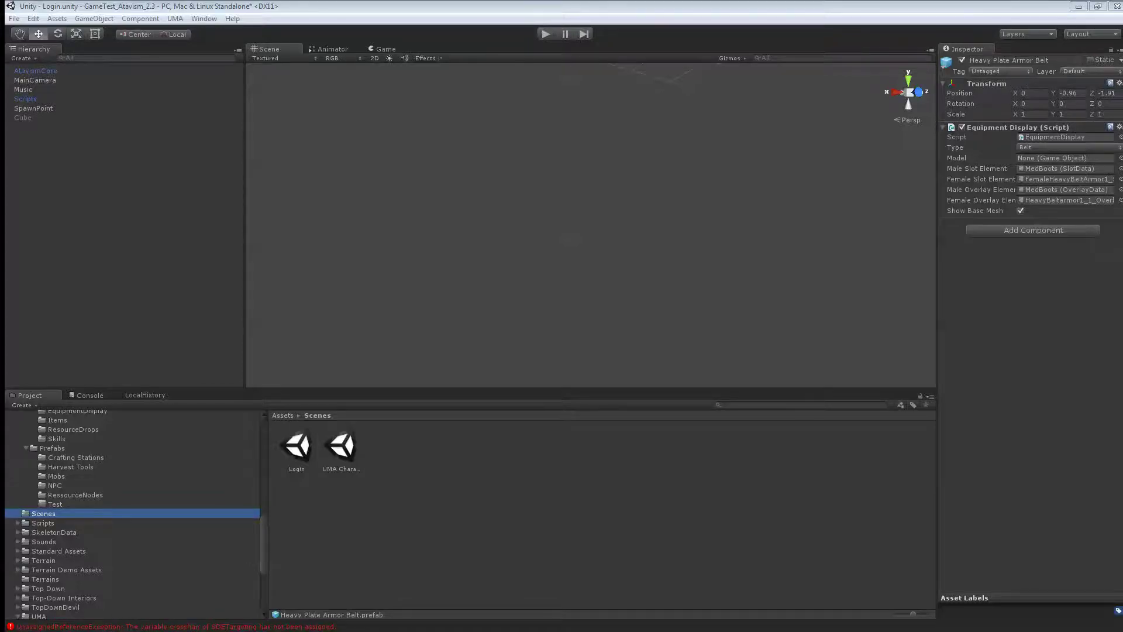
# - Bring up the Asset Store page for the armor set, then move it aside
pyautogui.hotkey('ctrl', '9')
pyautogui.moveTo(799, 81); pyautogui.dragTo(448, 58)
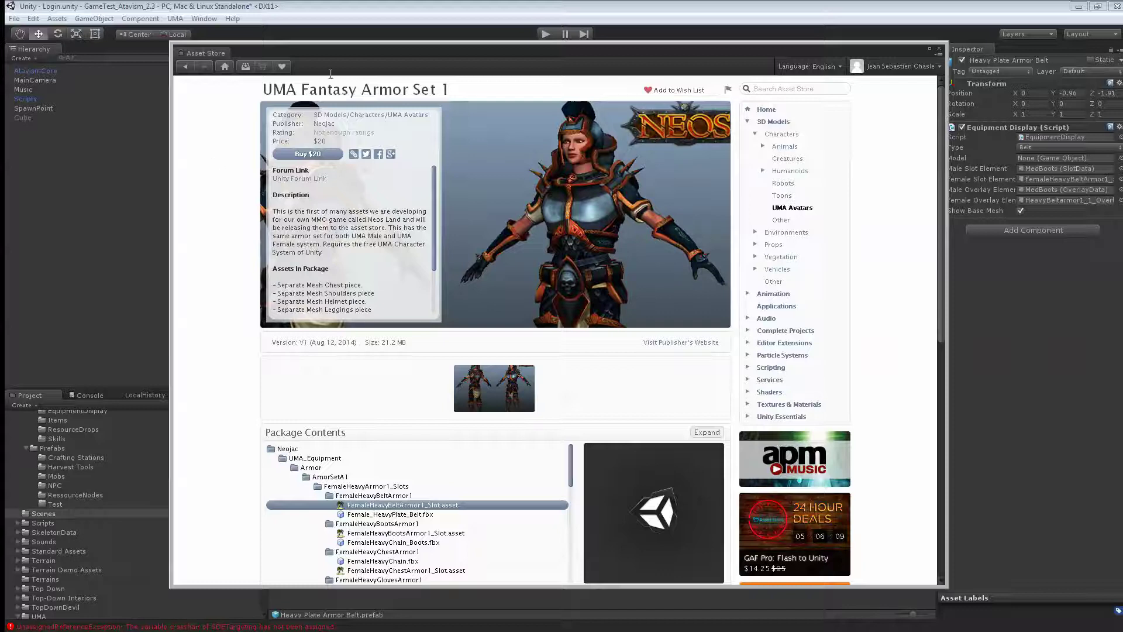
pyautogui.moveTo(379, 49); pyautogui.dragTo(1122, 51)
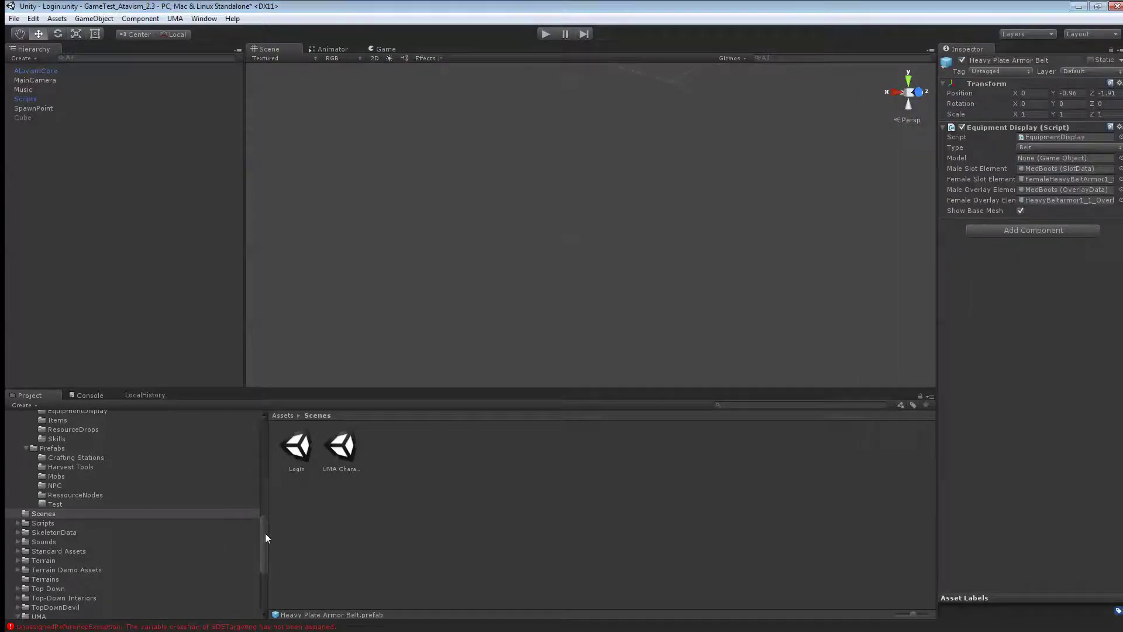
# - Expand Neojac, browse the armor folders, and open UMA Character Scene from Assets/Scenes
pyautogui.moveTo(264, 532); pyautogui.dragTo(244, 502)
pyautogui.click(18, 535)
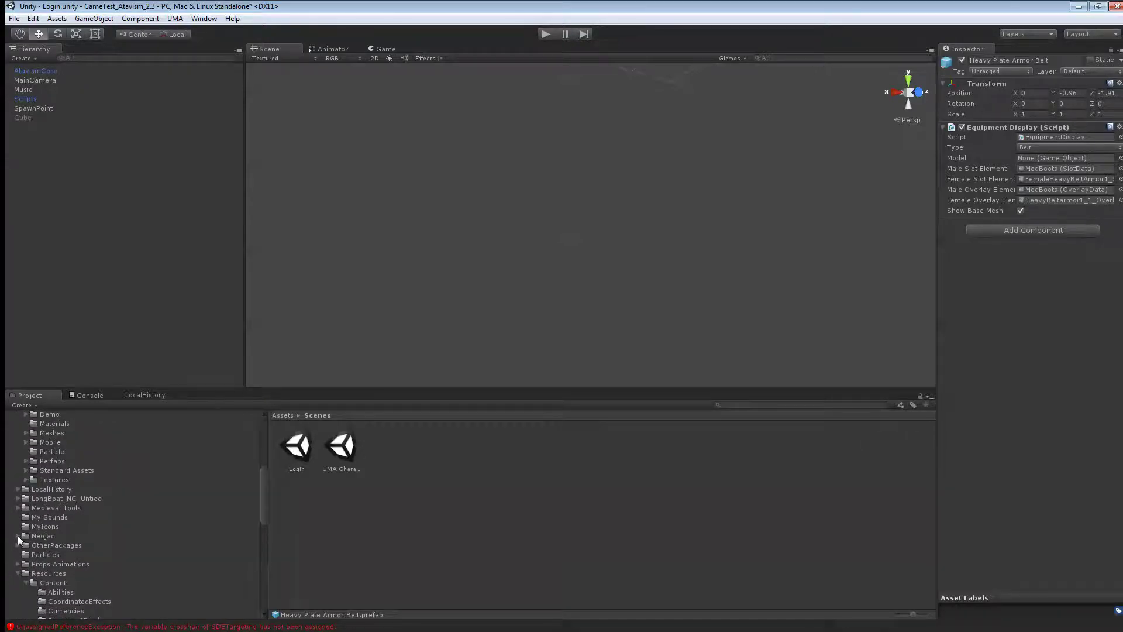
pyautogui.scroll(-1, 21, 535)
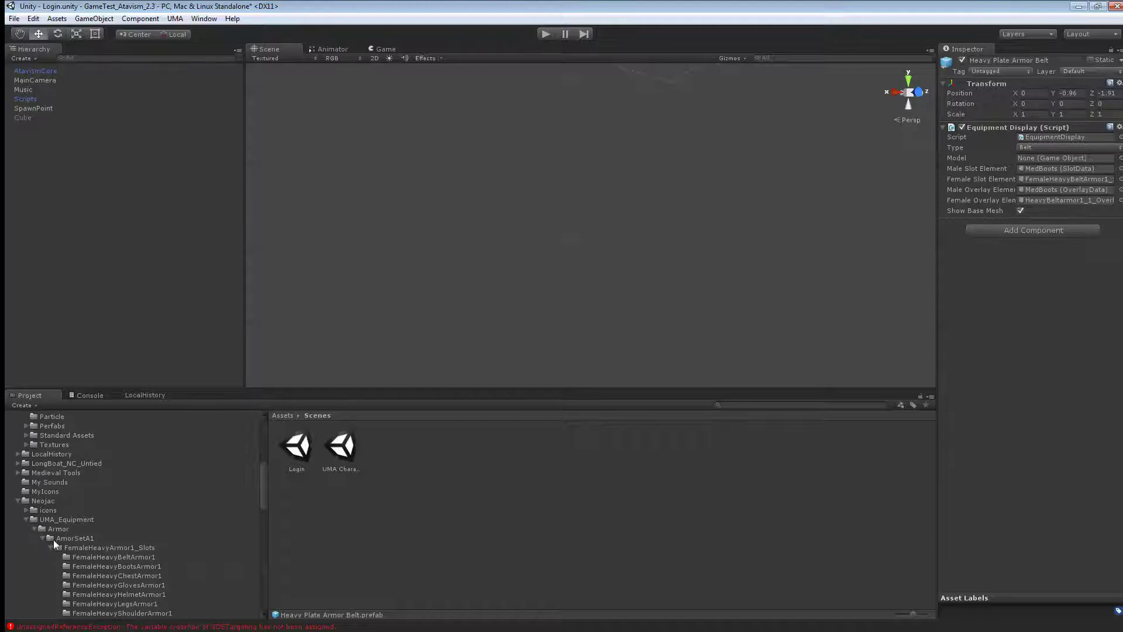
pyautogui.scroll(-3, 54, 539)
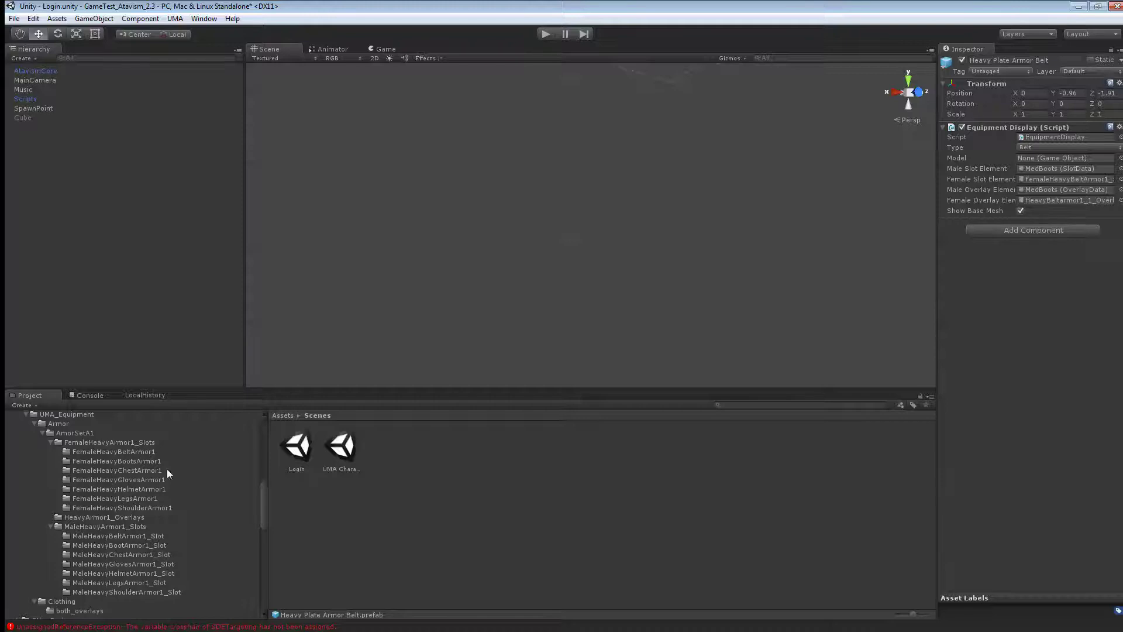
pyautogui.scroll(-10, 243, 501)
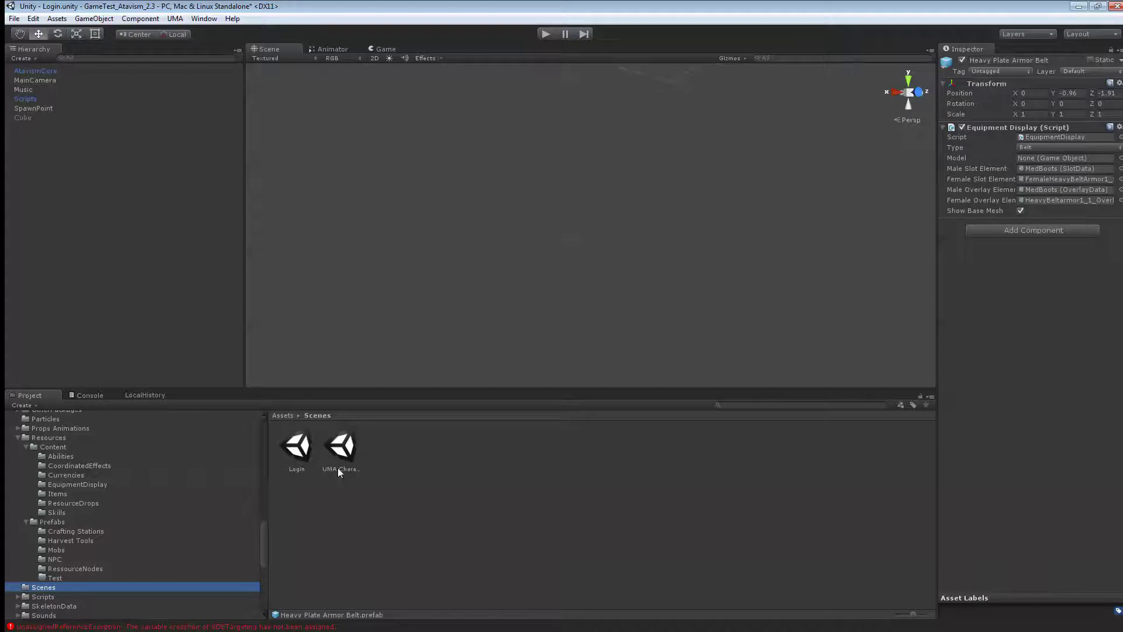
pyautogui.doubleClick(345, 447)
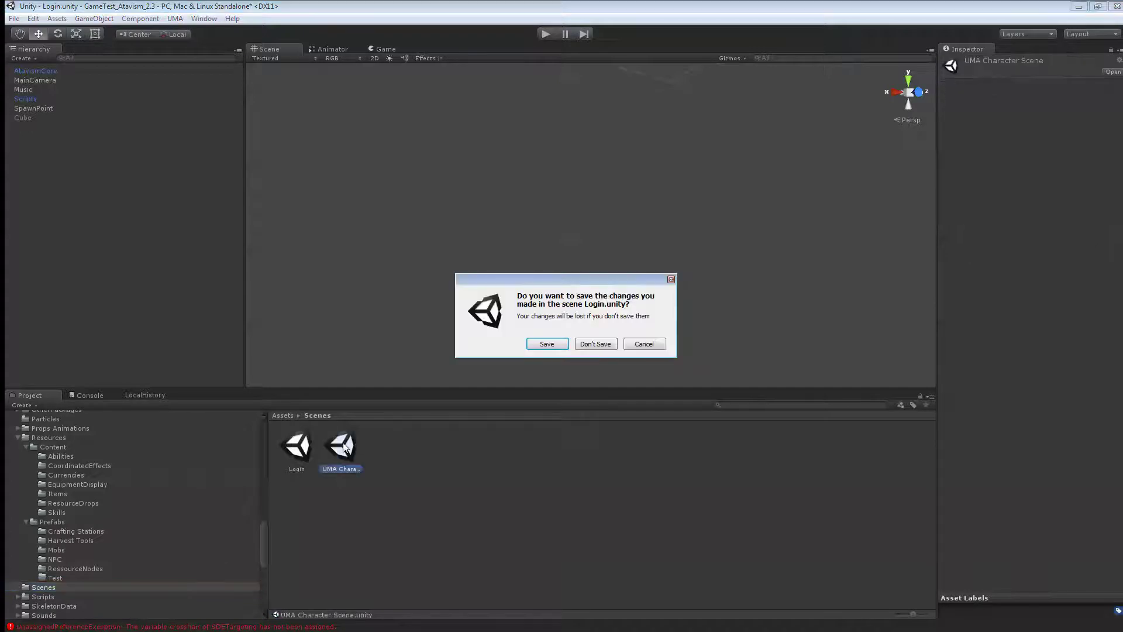
# - Save Login.unity and select SlotLibrary under the UMA object in the Hierarchy
pyautogui.click(556, 345)
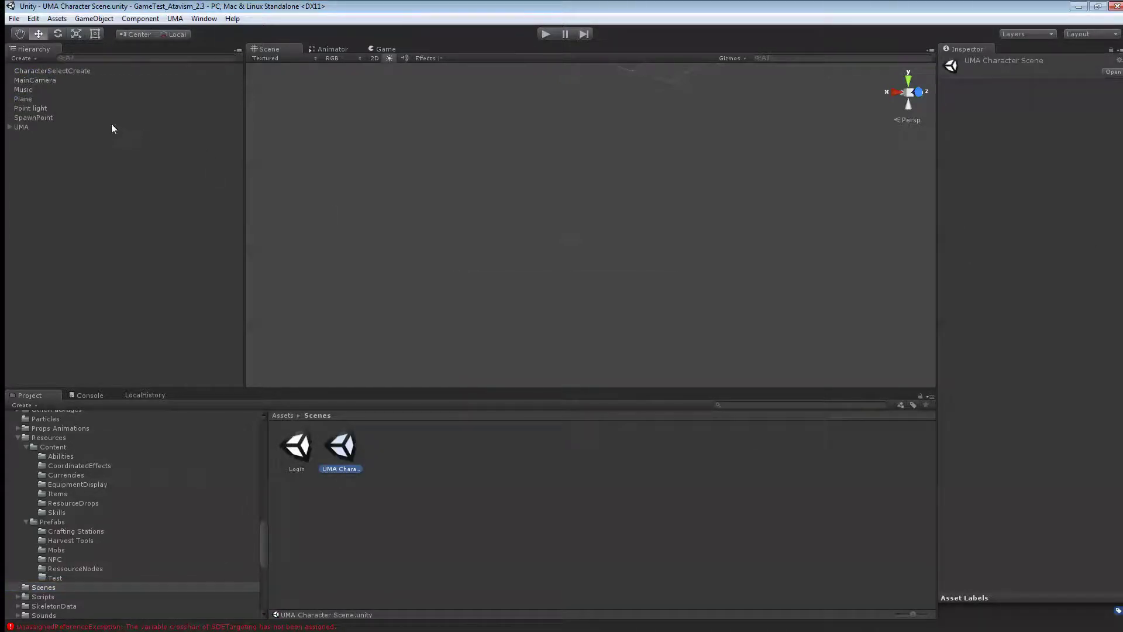
pyautogui.click(9, 127)
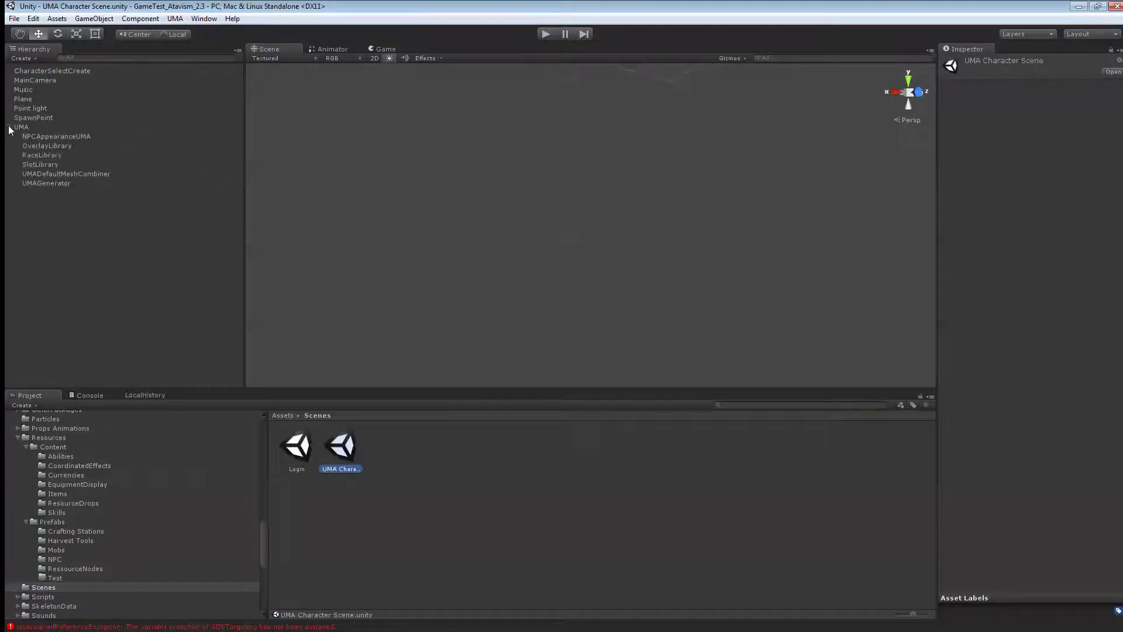
pyautogui.click(57, 146)
pyautogui.click(50, 164)
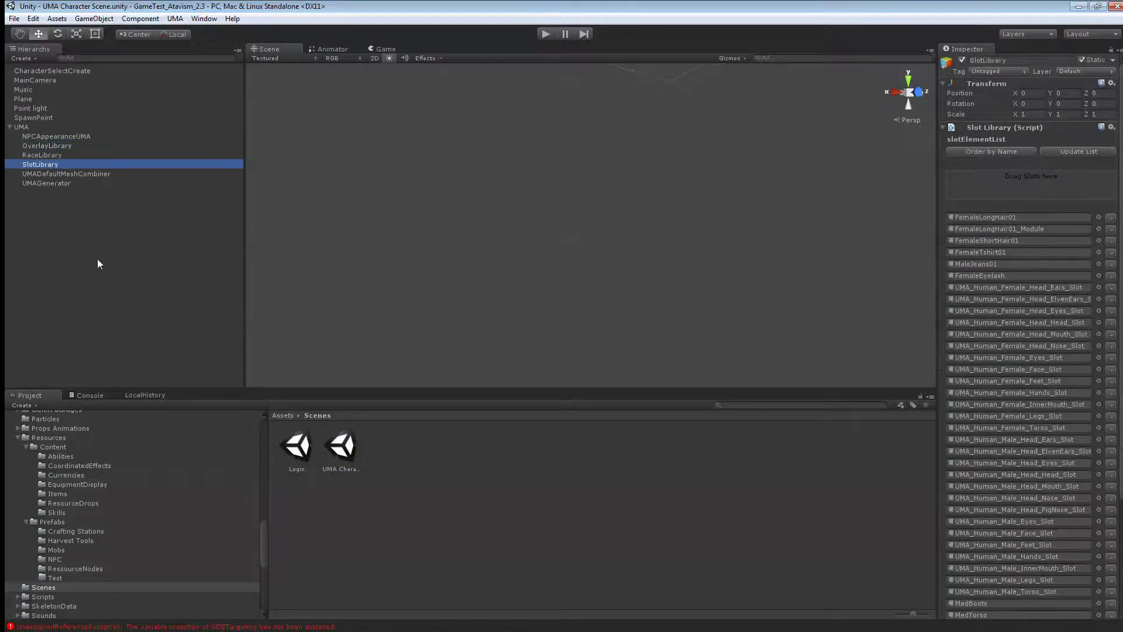
pyautogui.scroll(6, 238, 521)
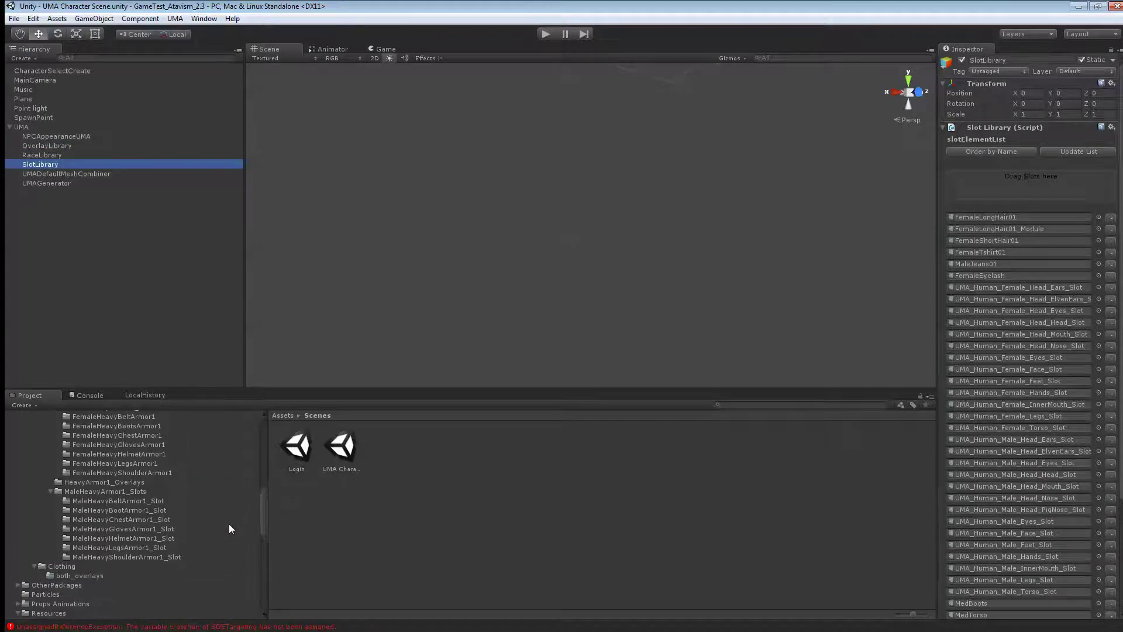
# - Add the MaleHeavy belt, boot and shoulder Armor1 slots to the Slot Library
pyautogui.click(121, 500)
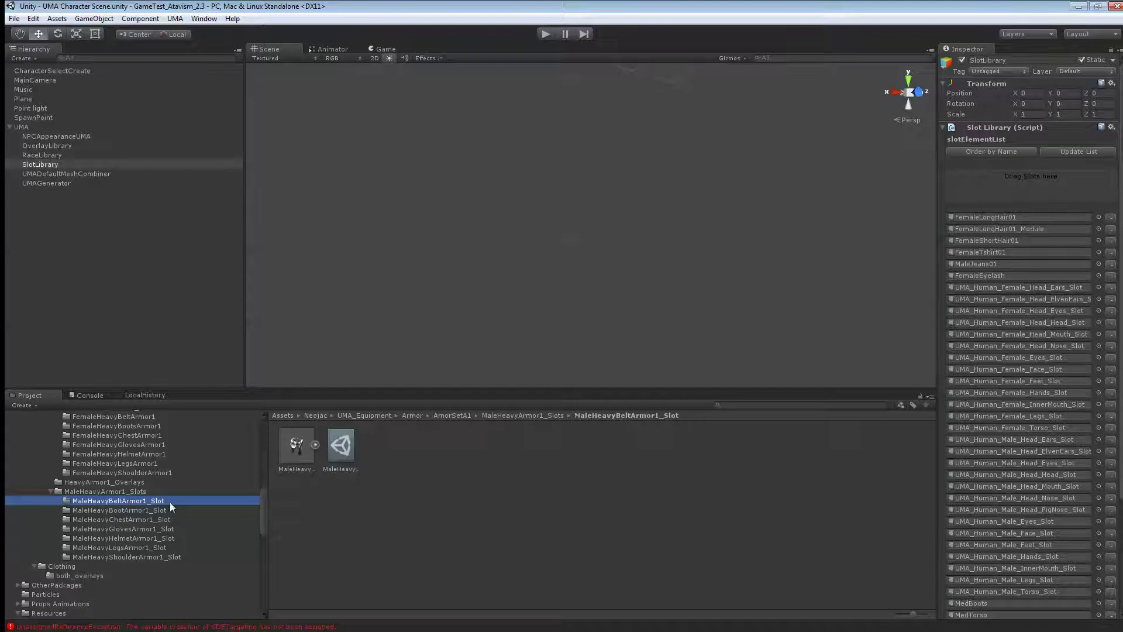
pyautogui.moveTo(341, 446); pyautogui.dragTo(993, 189)
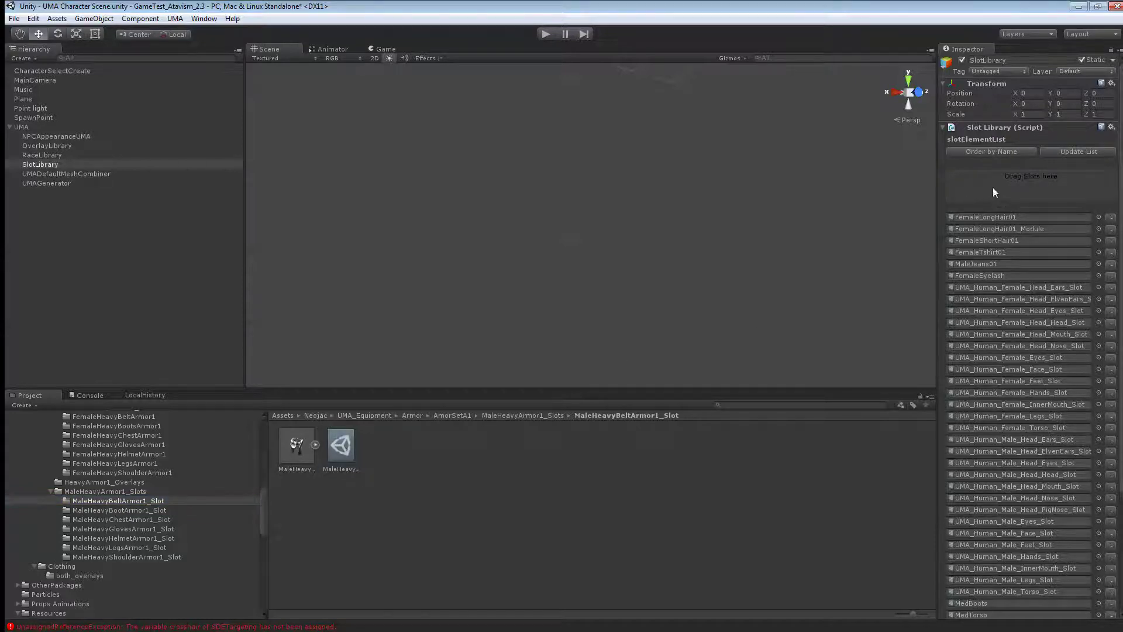
pyautogui.click(113, 510)
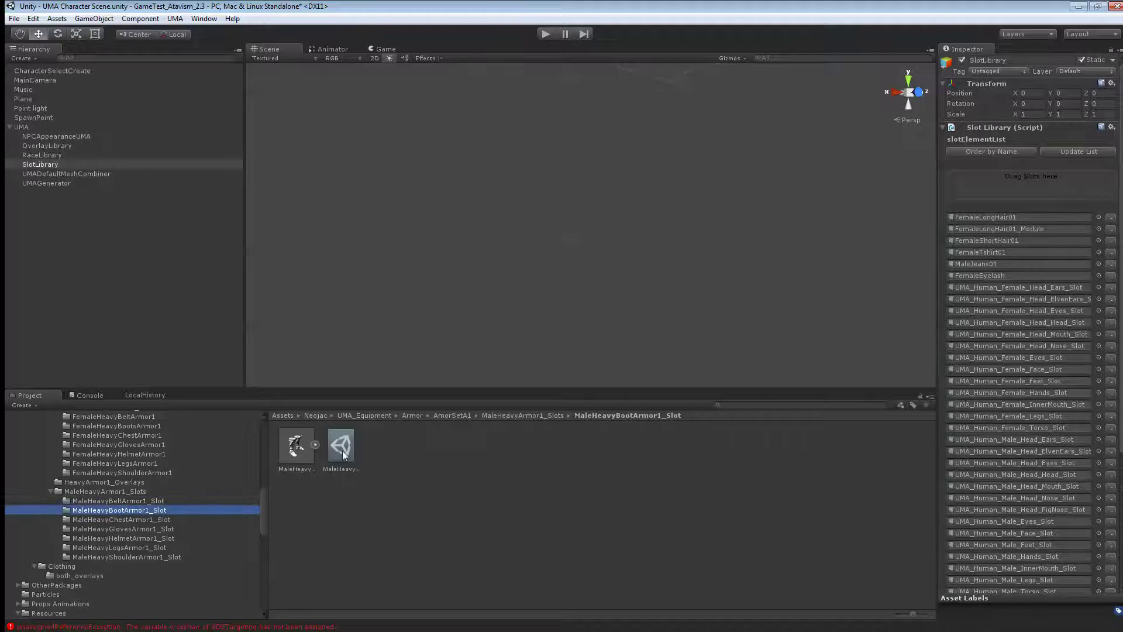
pyautogui.moveTo(342, 447); pyautogui.dragTo(1017, 192)
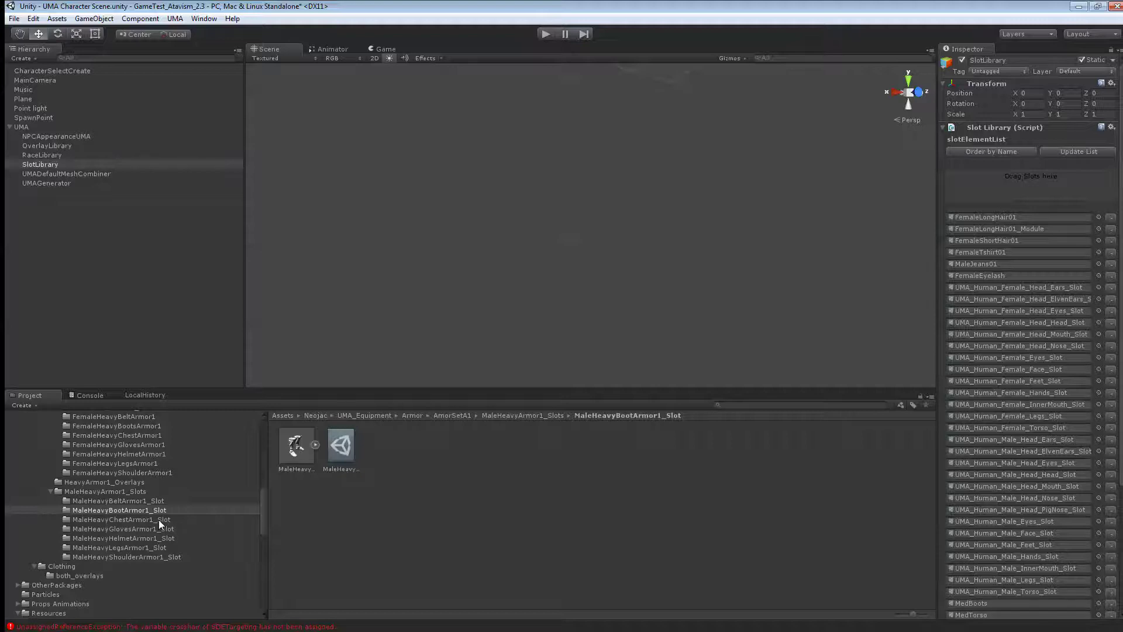
pyautogui.click(127, 556)
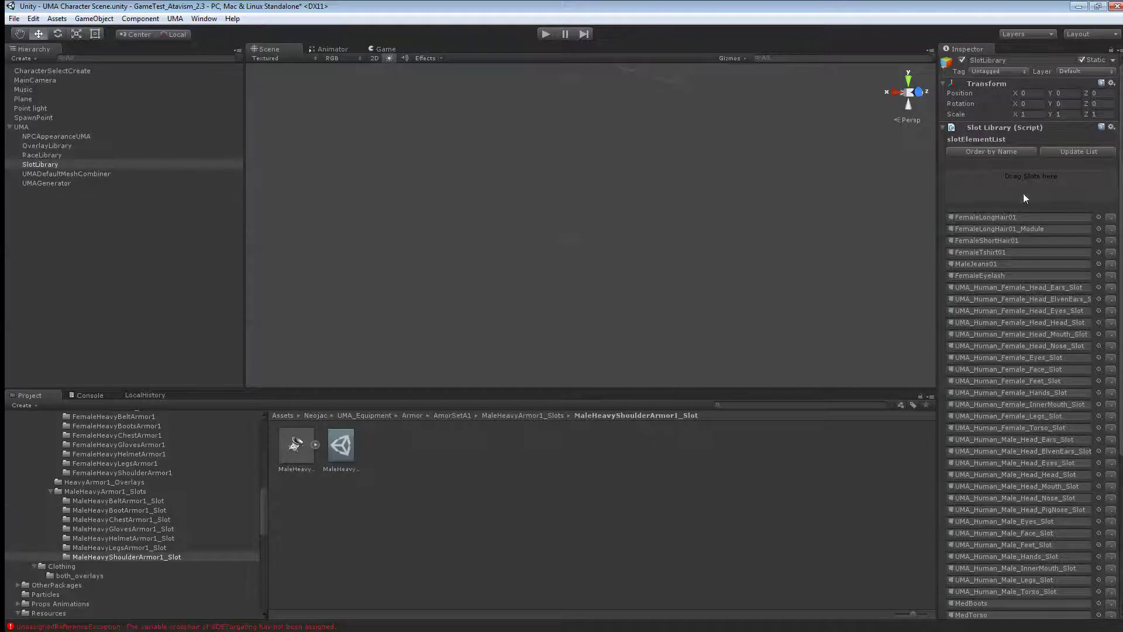
pyautogui.scroll(-5, 1000, 234)
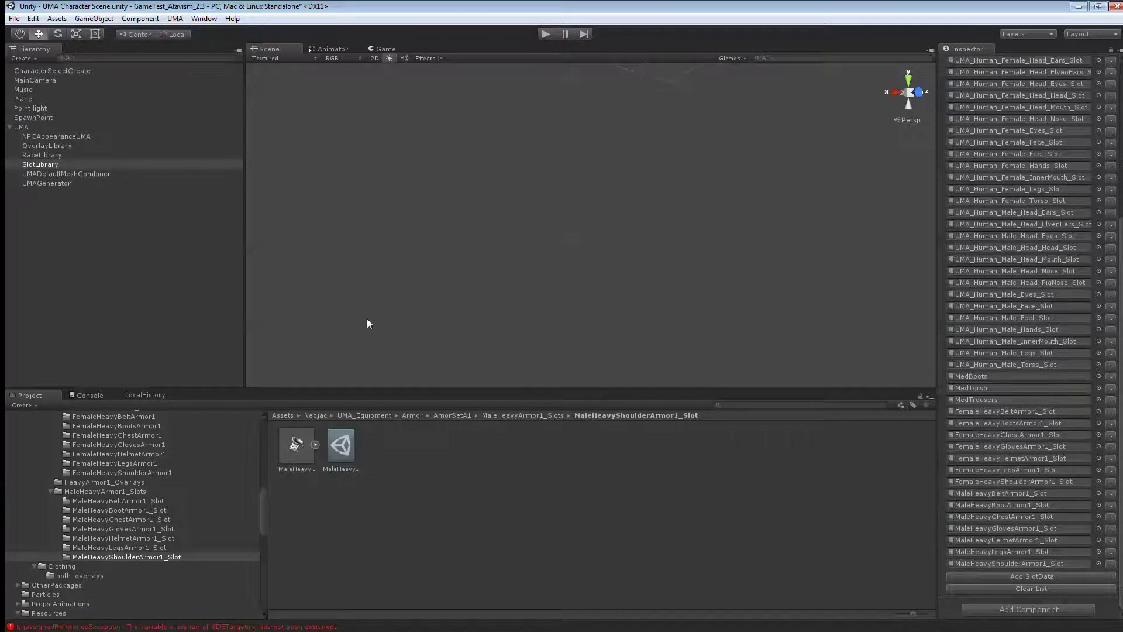
# - Check the OverlayLibrary against the HeavyArmor1 belt and boots overlays
pyautogui.click(66, 146)
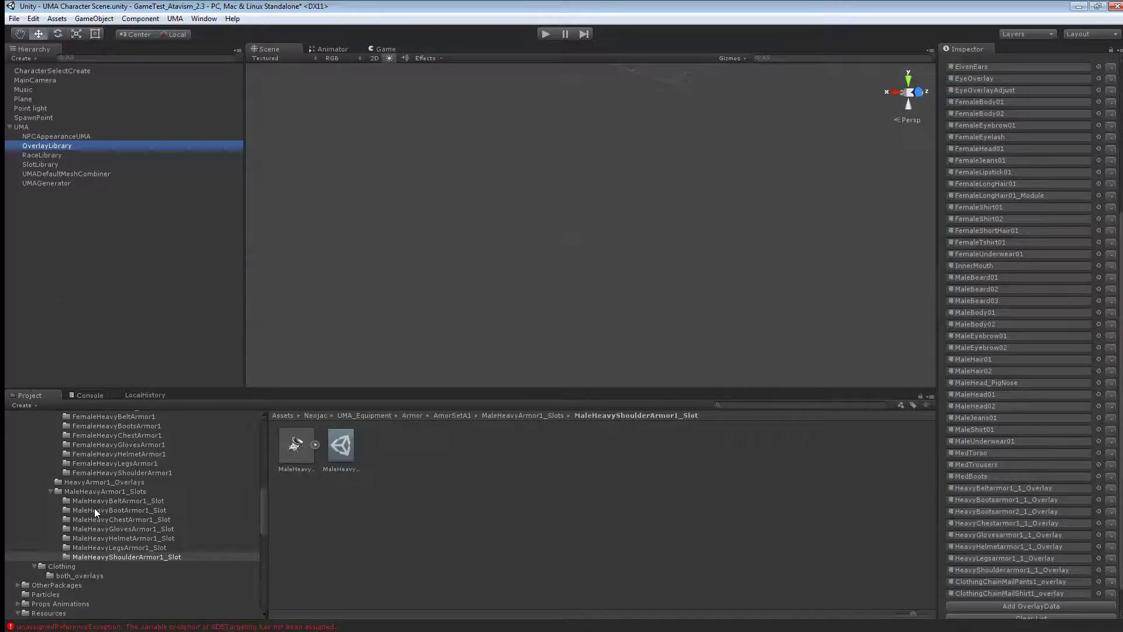
pyautogui.click(109, 483)
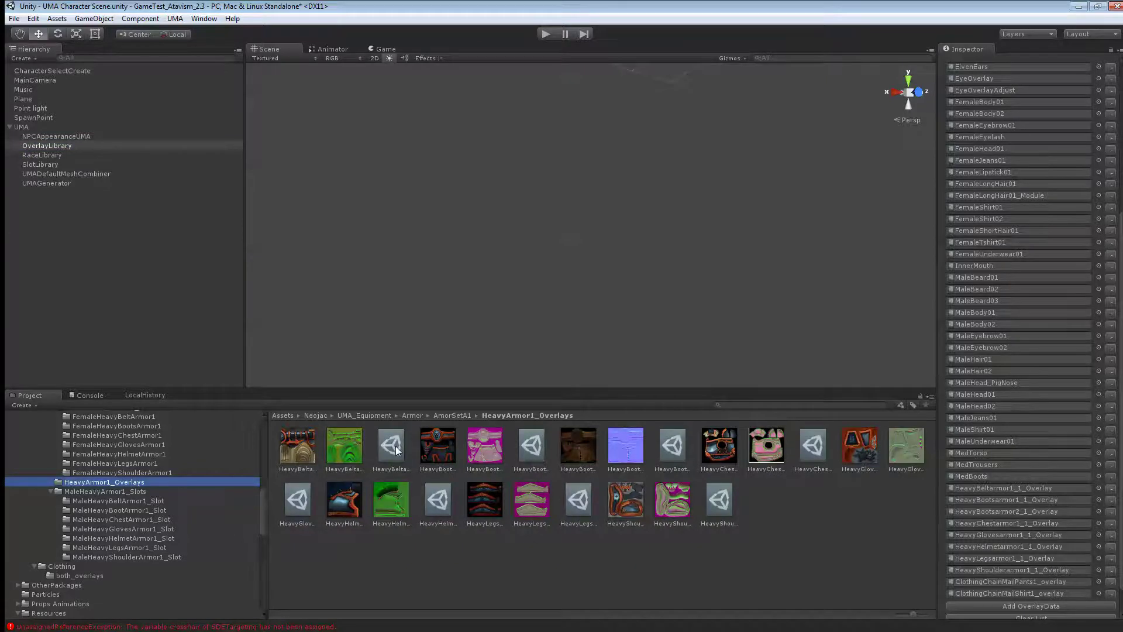
pyautogui.scroll(6, 978, 321)
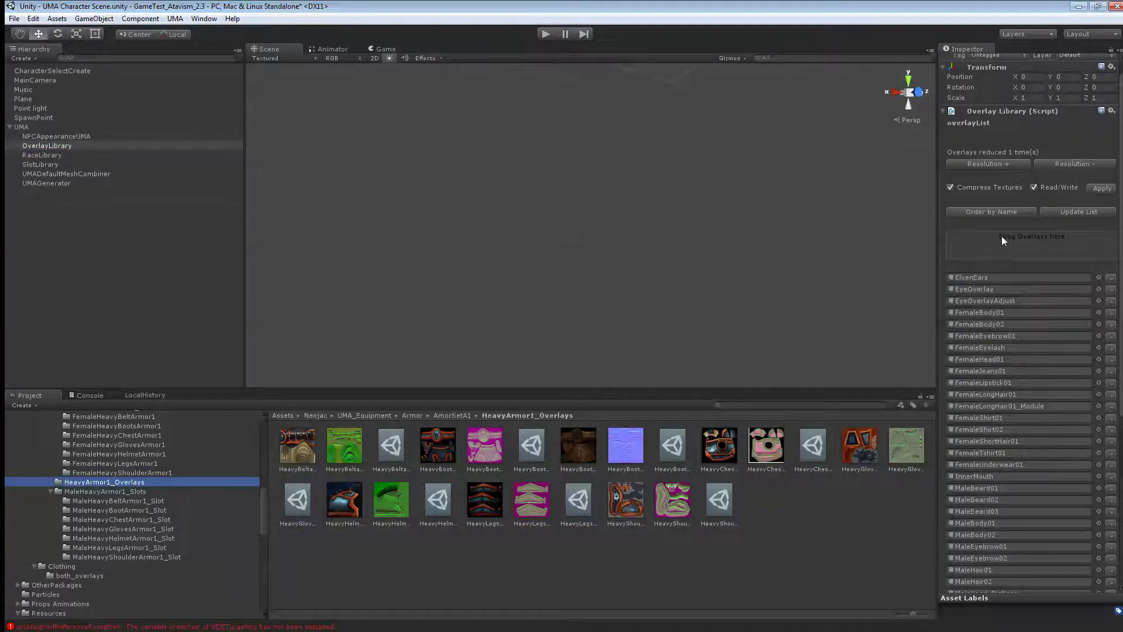
pyautogui.click(391, 446)
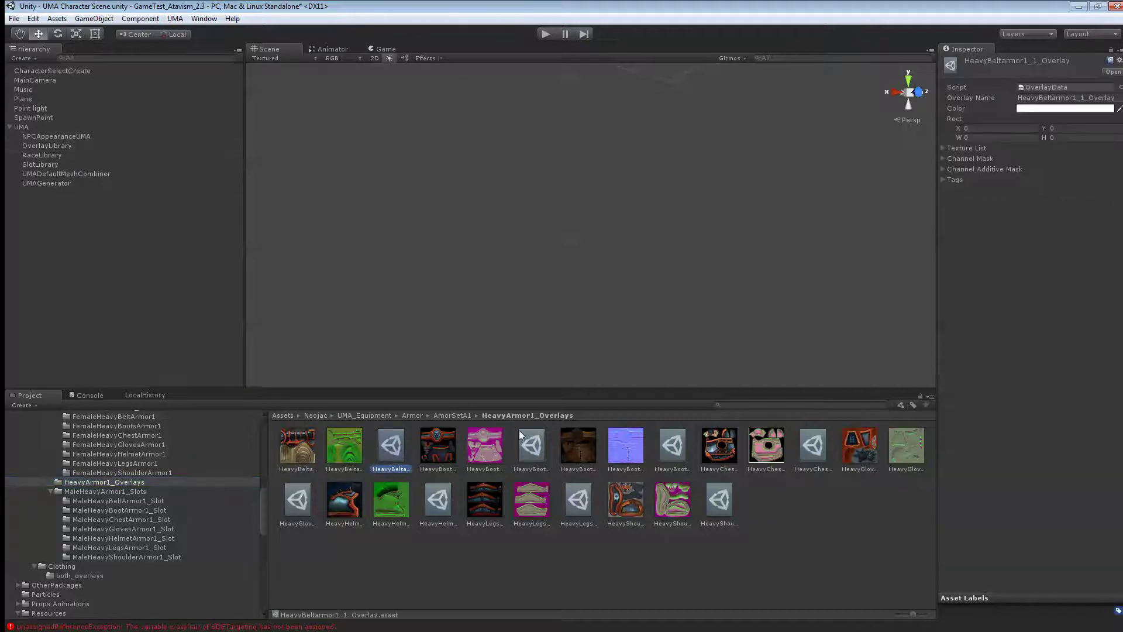
pyautogui.click(531, 454)
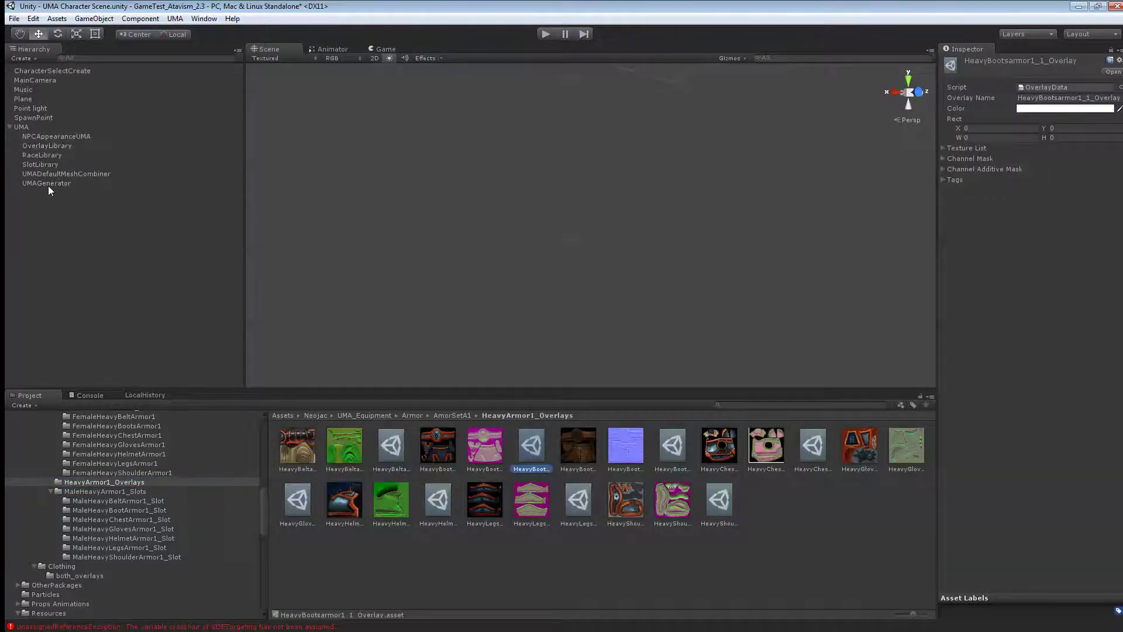
# - Confirm the OverlayLibrary lists the ClothingChainMail overlays from both_overlays
pyautogui.click(47, 163)
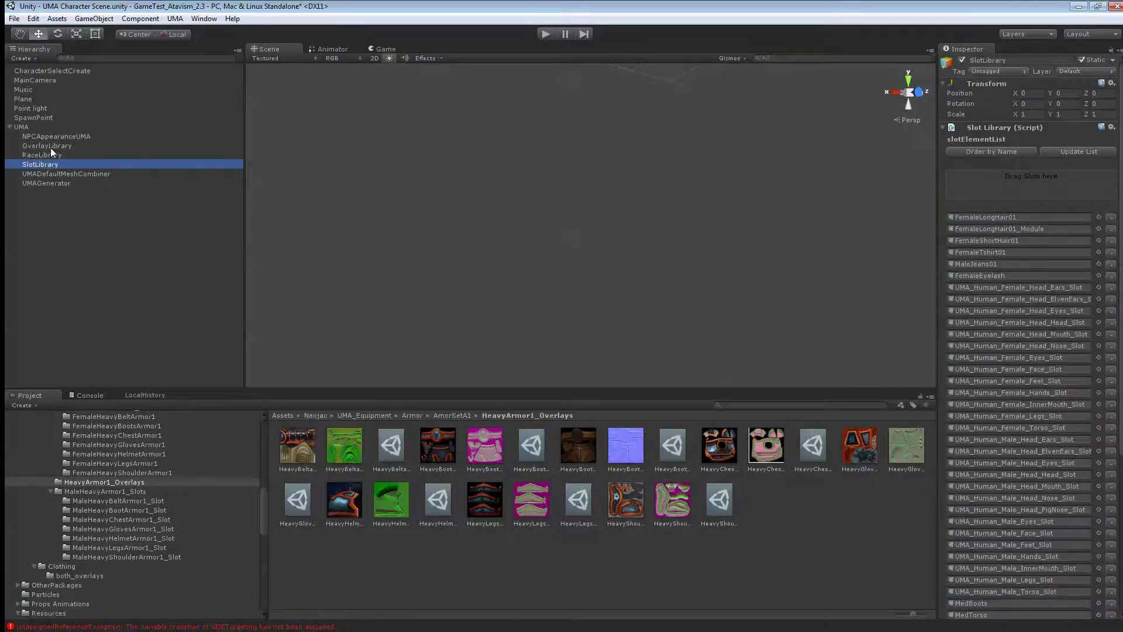
pyautogui.click(52, 146)
pyautogui.scroll(-10, 1023, 261)
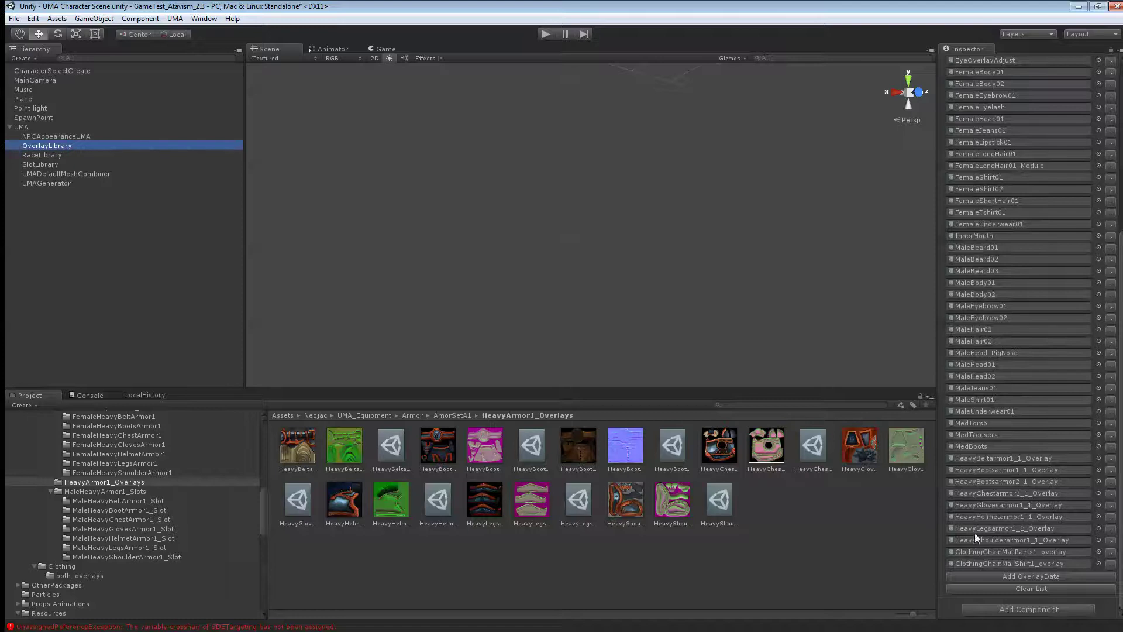
pyautogui.click(96, 574)
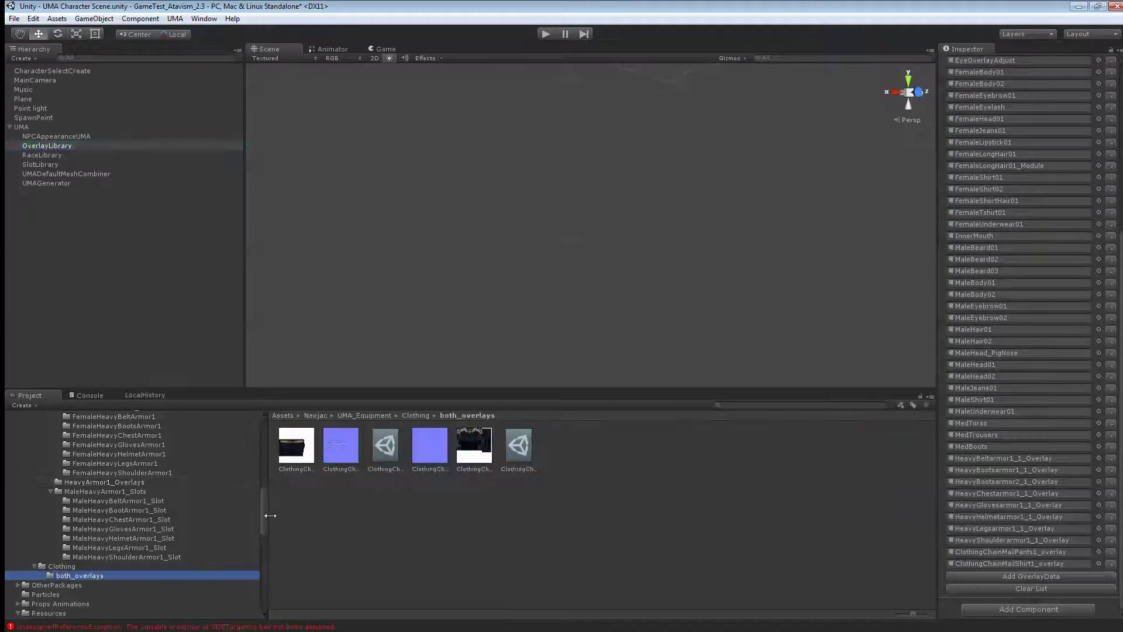
pyautogui.scroll(6, 1017, 279)
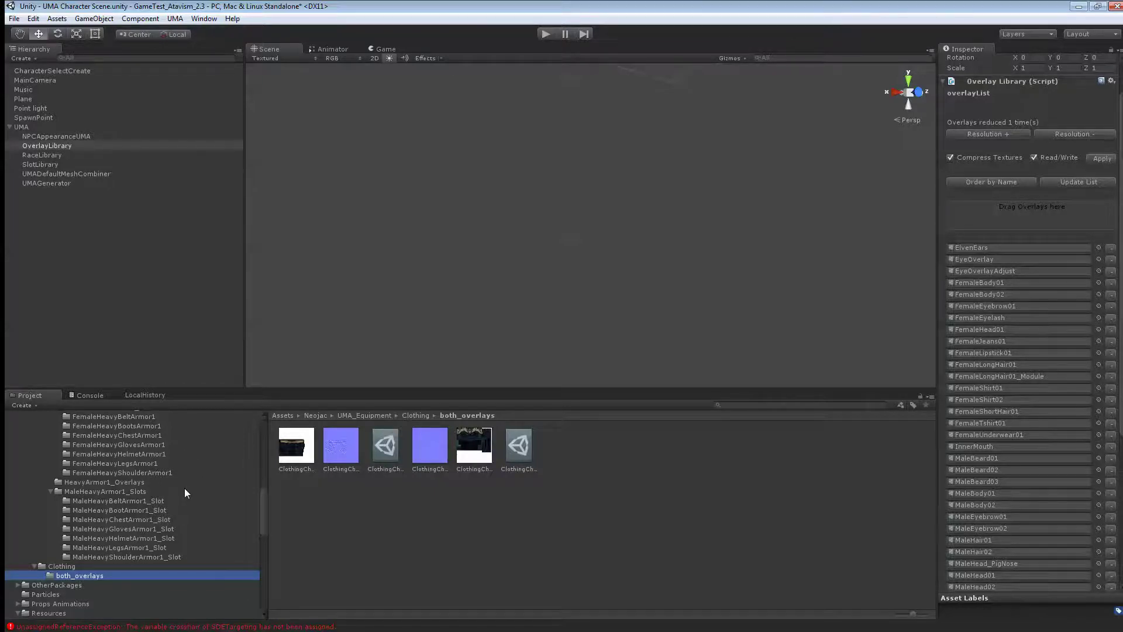
pyautogui.scroll(-5, 185, 489)
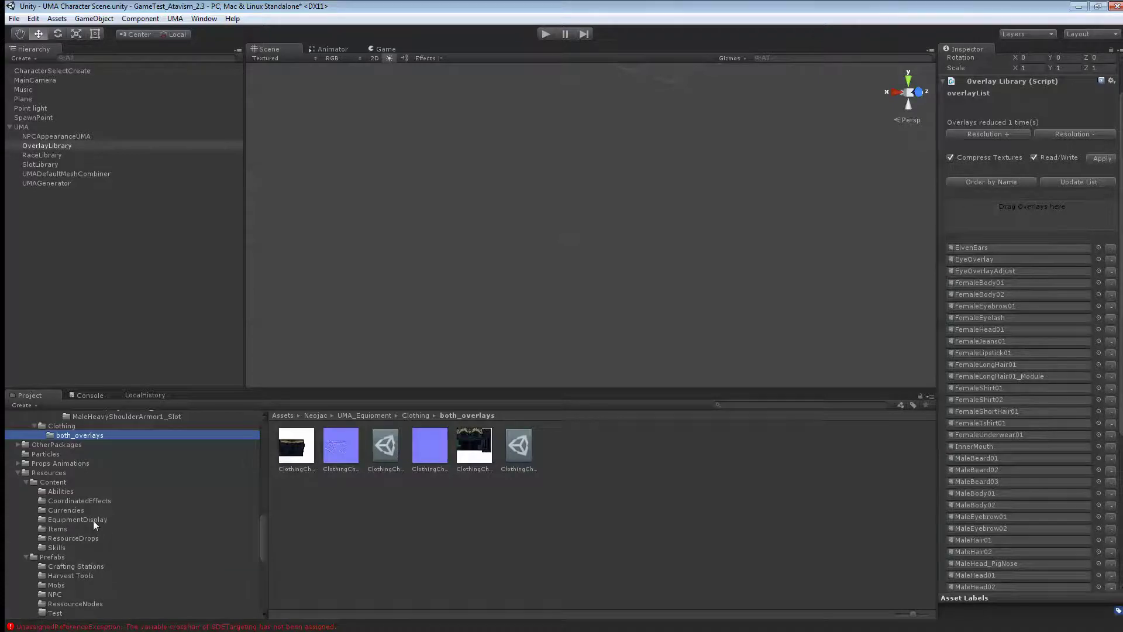
# - Duplicate Example EquipmentDisplay and name the copy 'Heavy Armor Helmet'
pyautogui.click(93, 520)
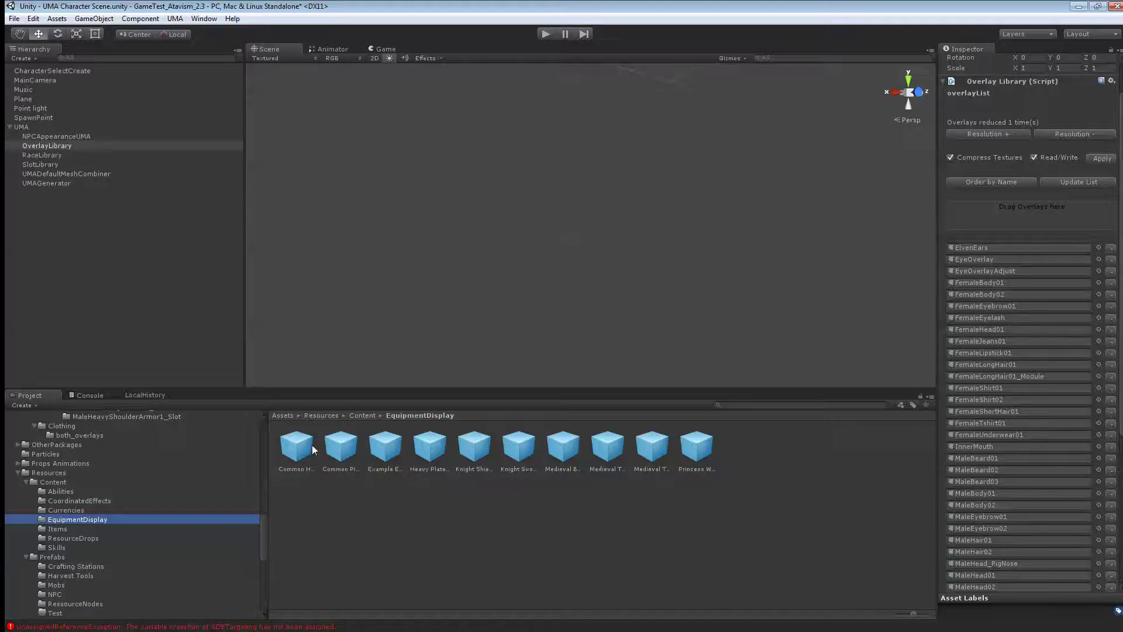
pyautogui.click(379, 449)
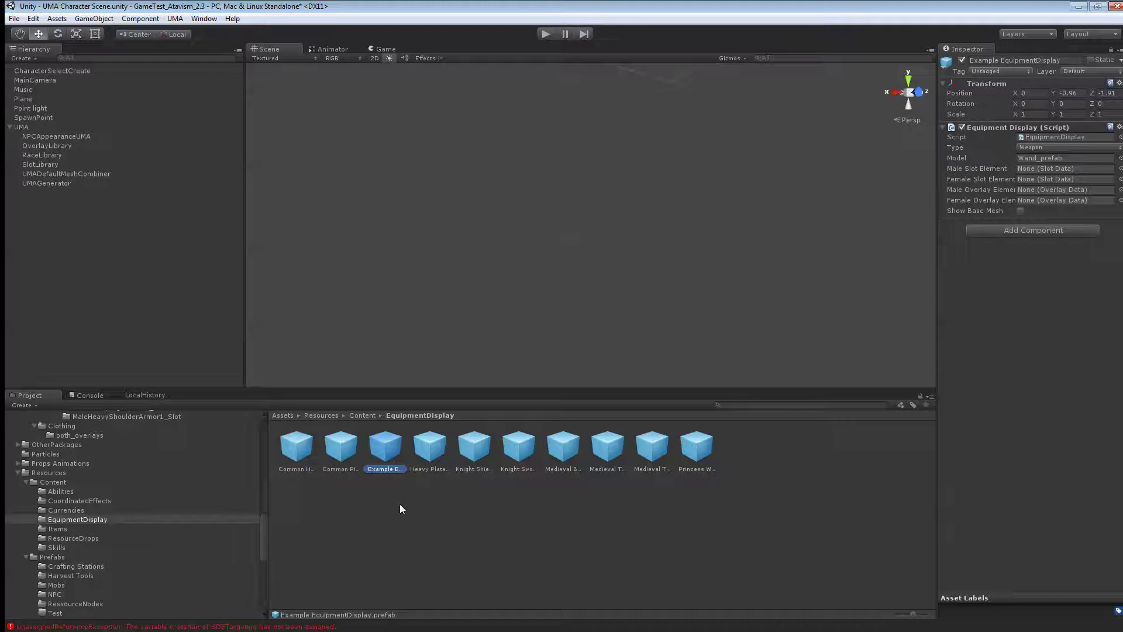
pyautogui.hotkey('ctrl', 'd')
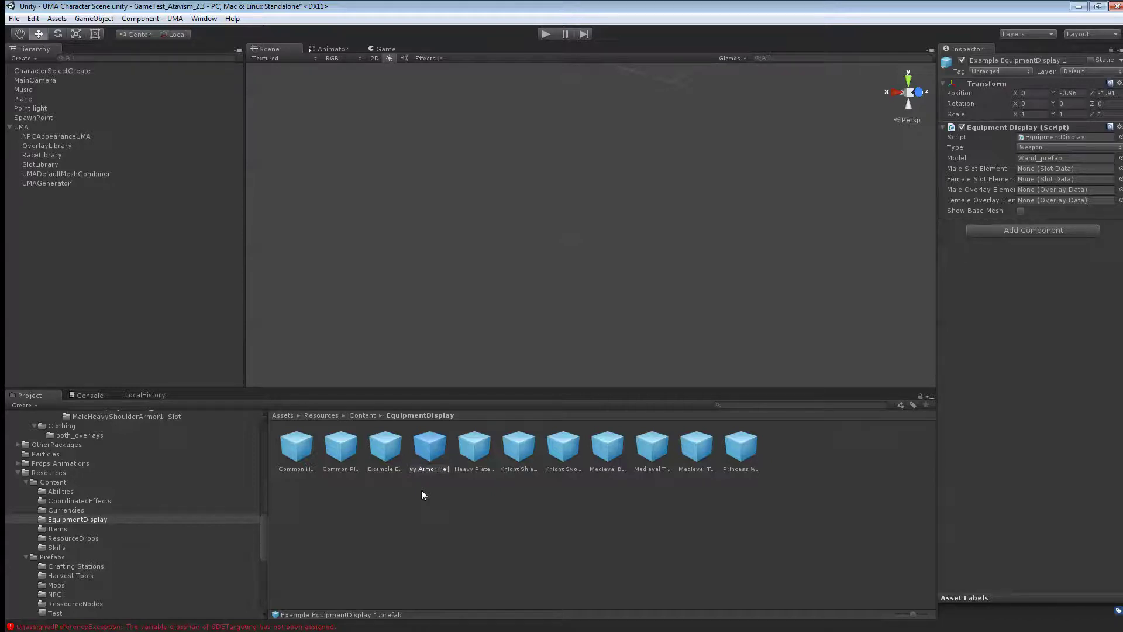
pyautogui.click(428, 468)
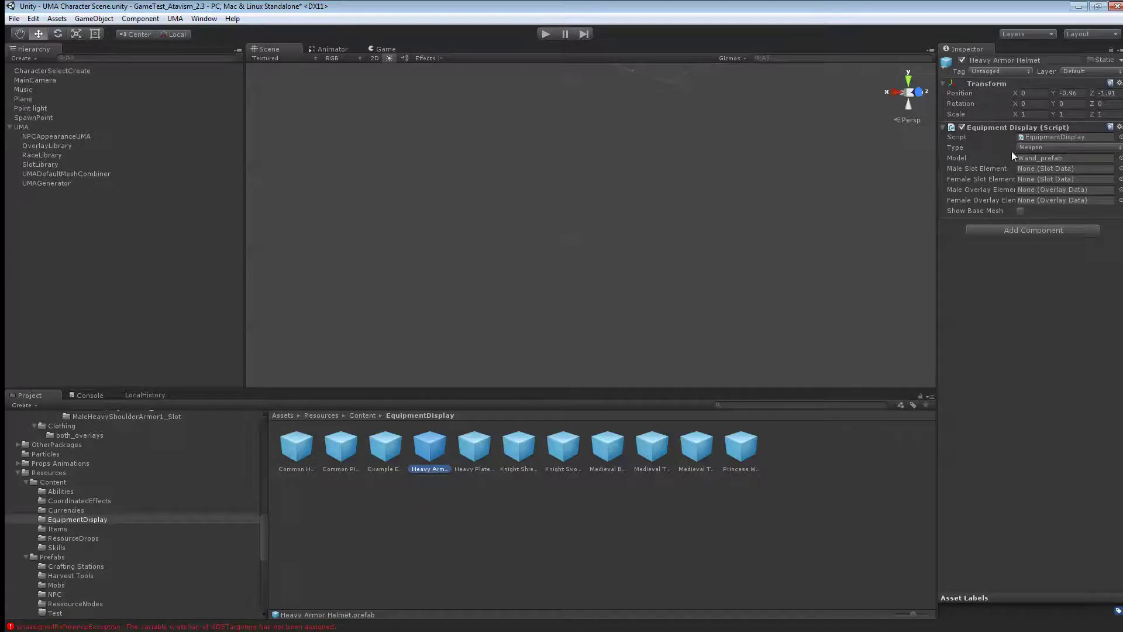
# - Set the Heavy Armor Helmet type to Head and open its EquipmentDisplay script
pyautogui.click(1040, 148)
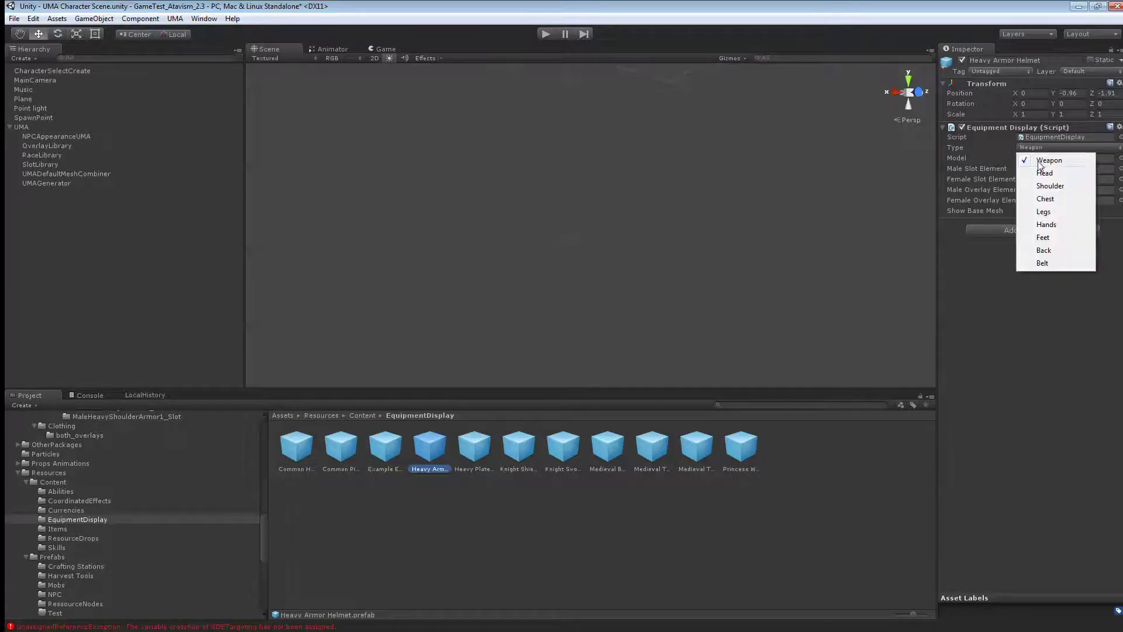
pyautogui.click(1041, 173)
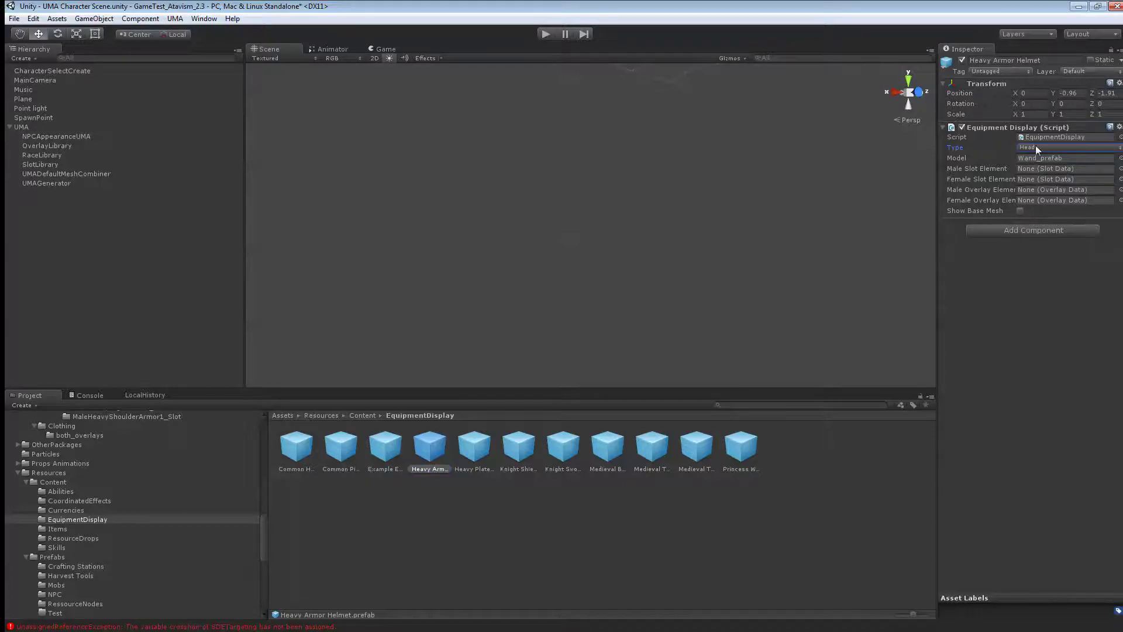
pyautogui.click(1036, 147)
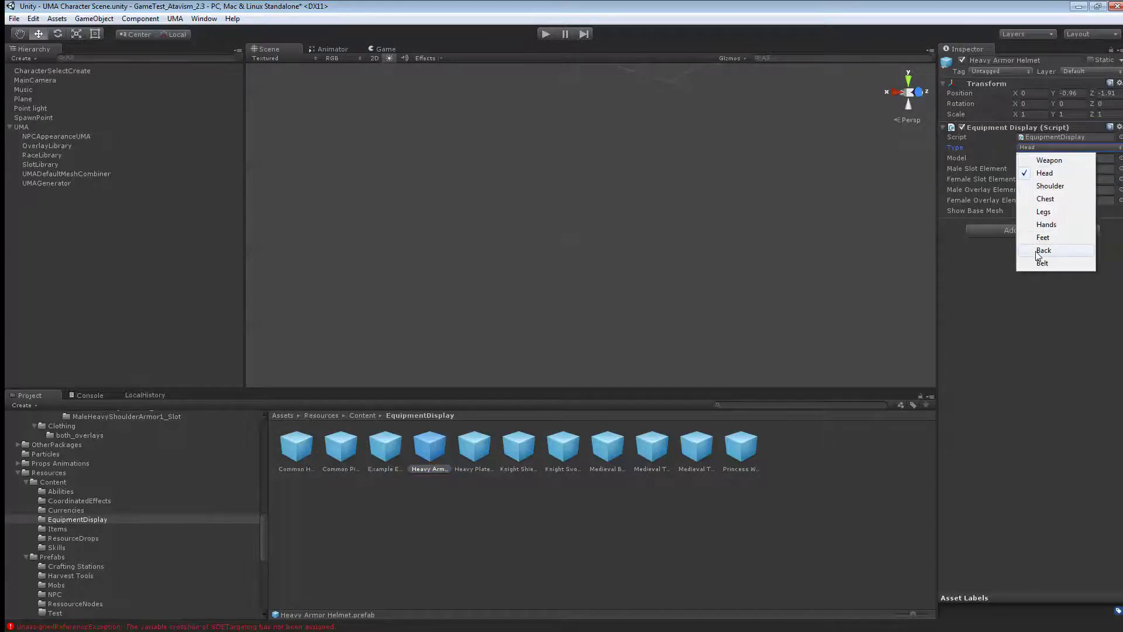
pyautogui.click(998, 324)
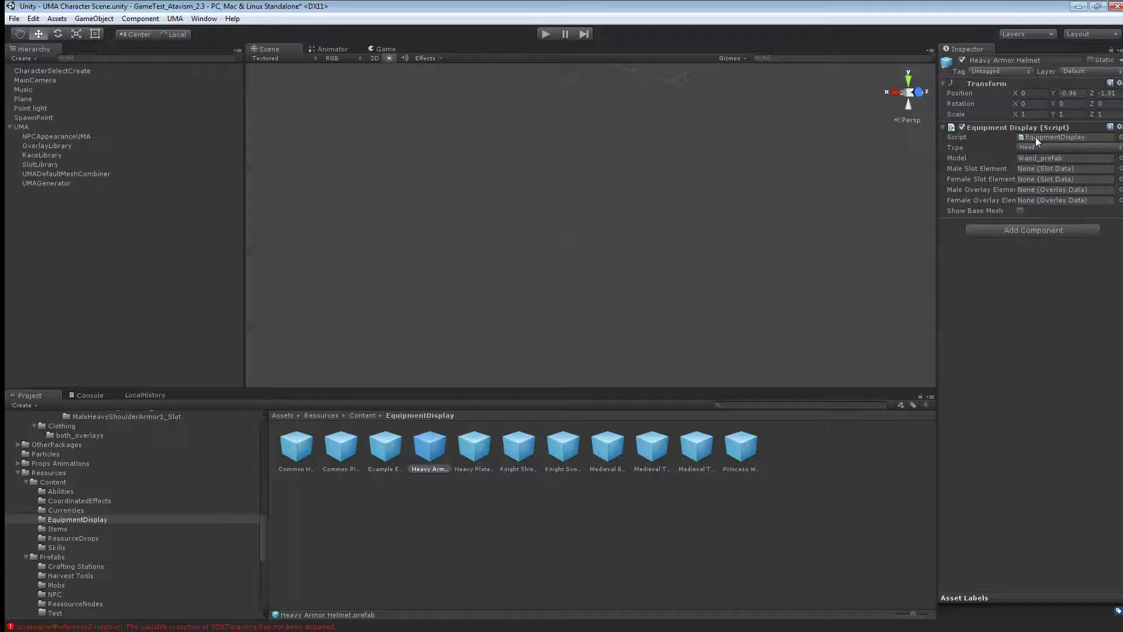
pyautogui.click(1039, 137)
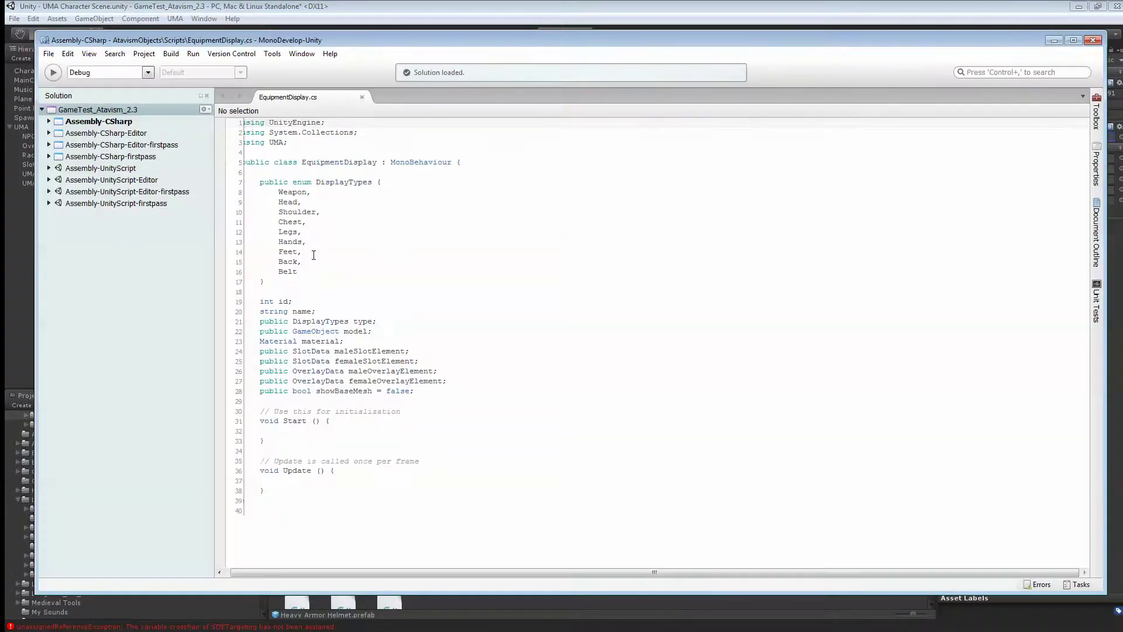
# - Review the DisplayTypes enum values such as Head and Back, then close MonoDevelop
pyautogui.click(304, 271)
pyautogui.click(316, 263)
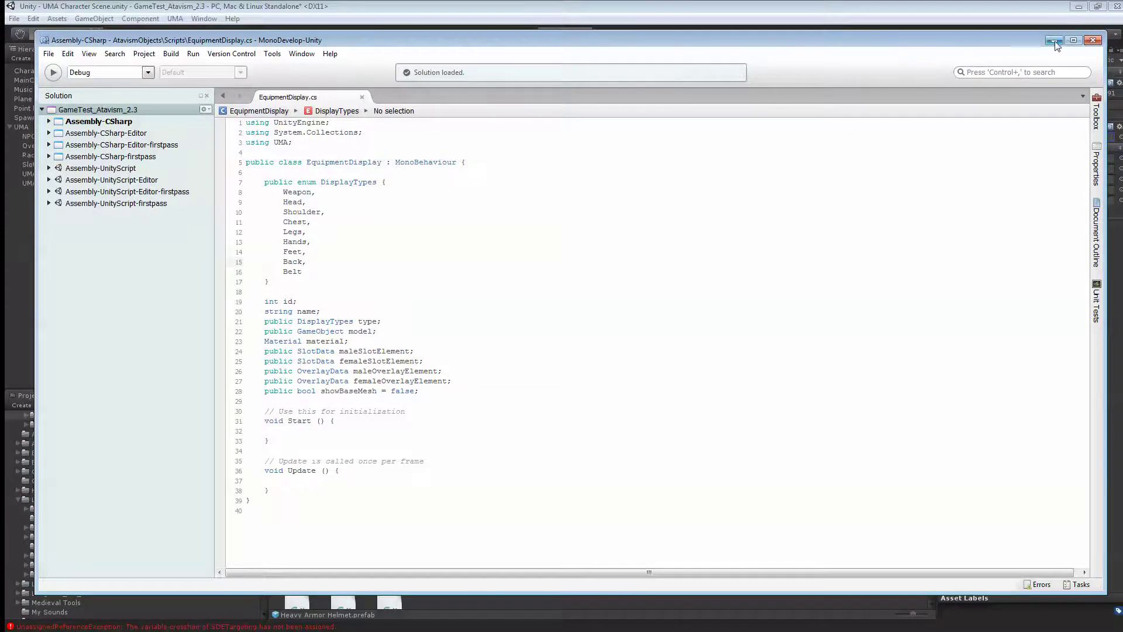
pyautogui.click(1092, 40)
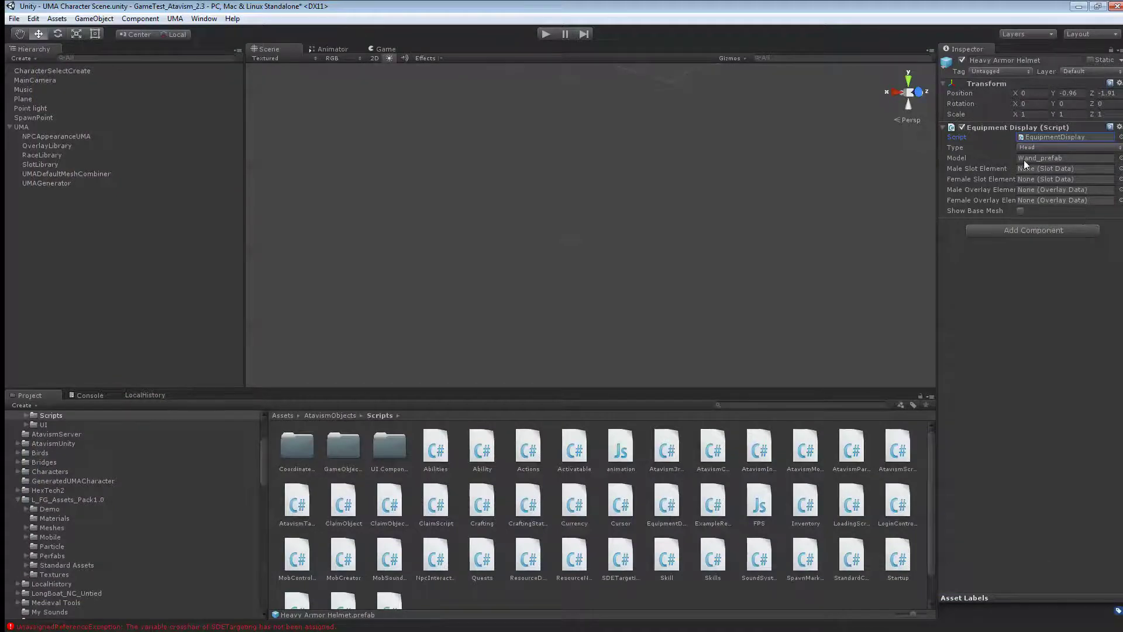
# - Remove the Wand_prefab model and assign Male/FemaleHeavyHelmetArmor1_Slot as the helmet's slots
pyautogui.click(1040, 156)
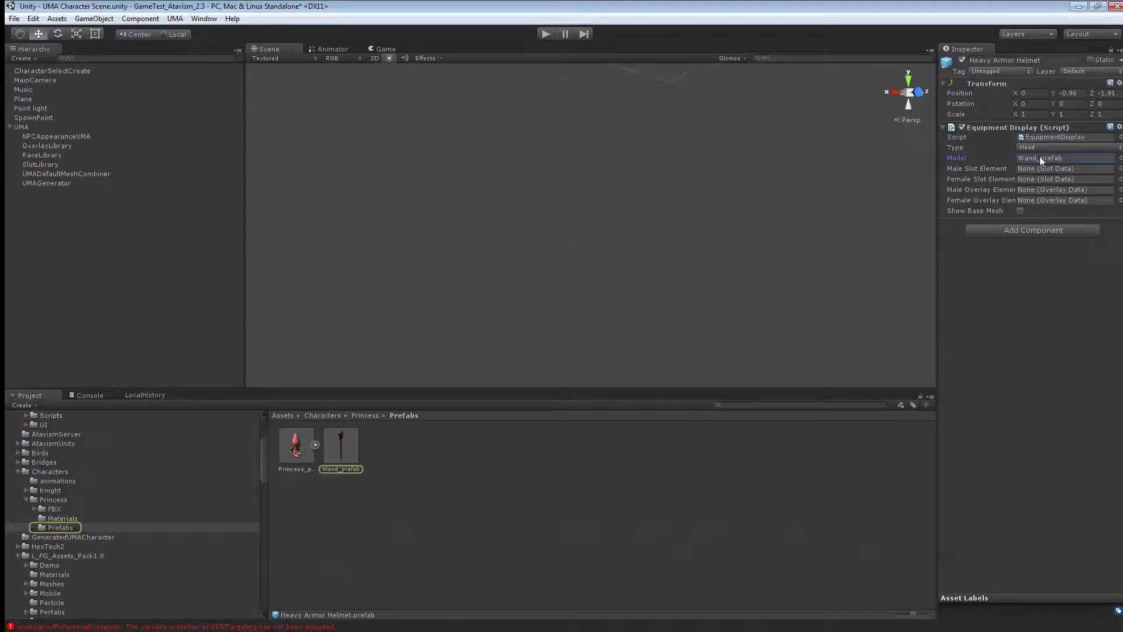
pyautogui.press('Delete')
pyautogui.click(1120, 169)
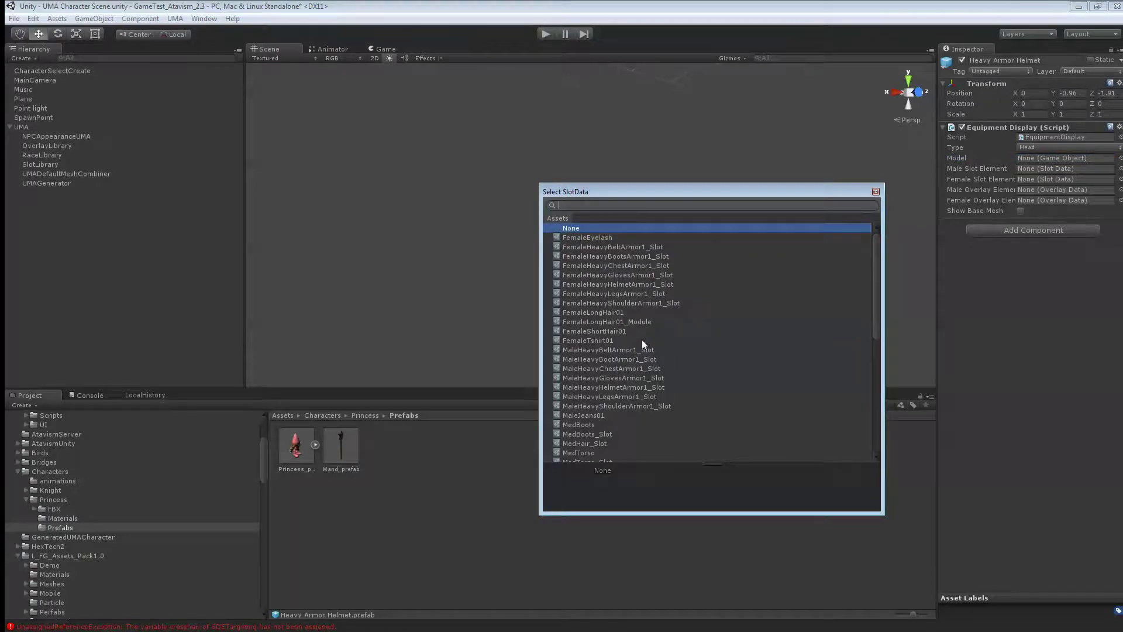
pyautogui.click(582, 387)
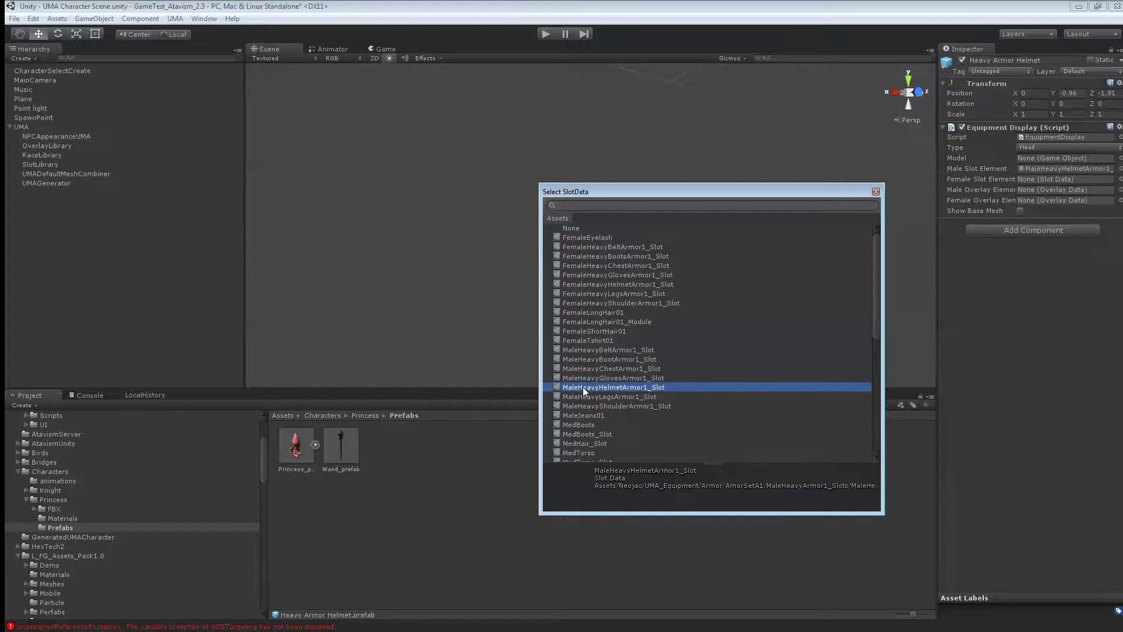
pyautogui.doubleClick(583, 387)
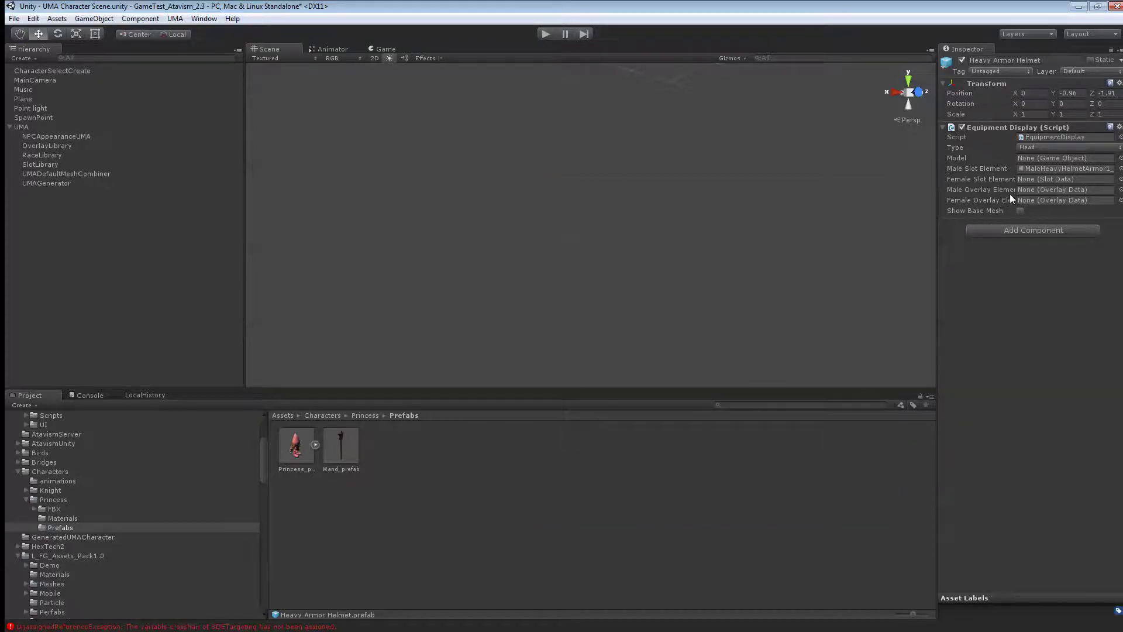
pyautogui.click(1120, 180)
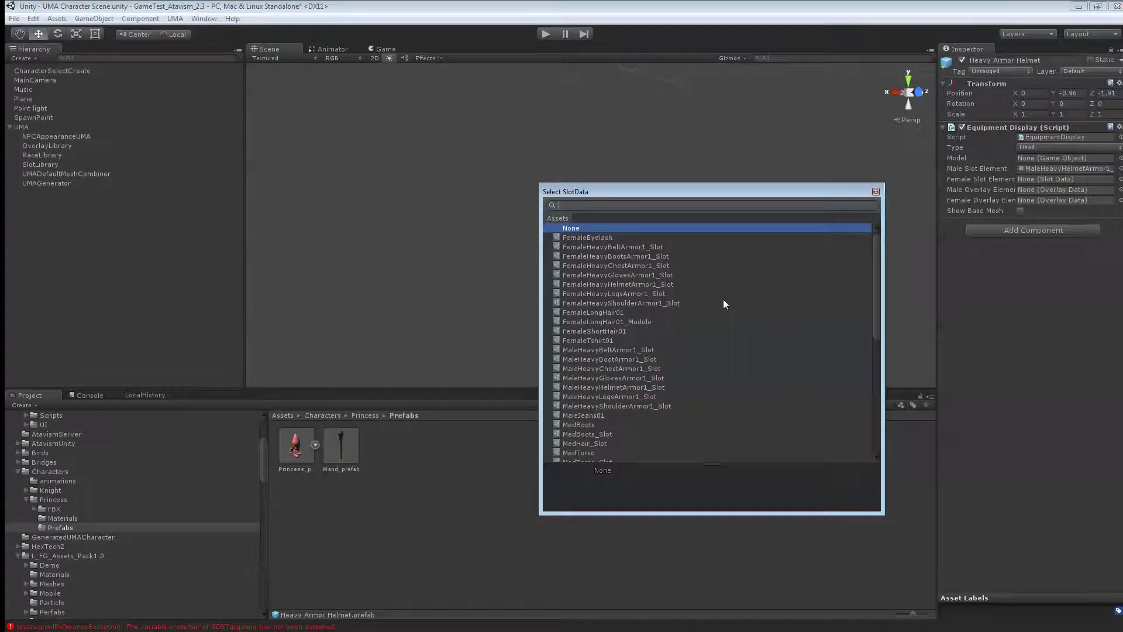
pyautogui.doubleClick(634, 285)
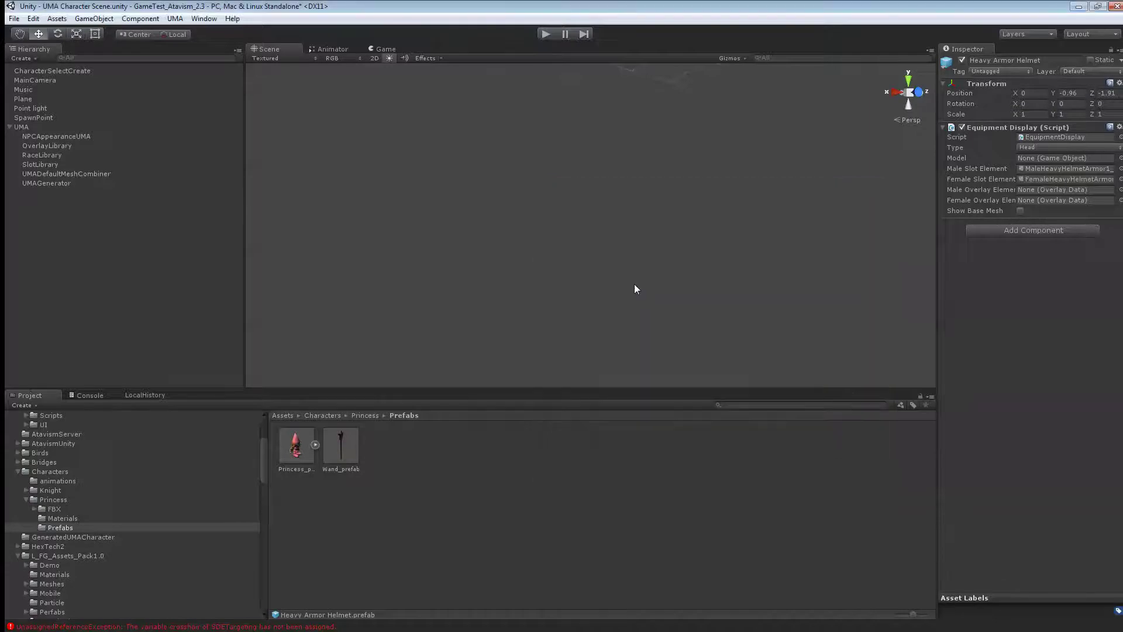
# - Set both male and female overlays to HeavyHelmetarmor1_1_Overlay
pyautogui.click(1121, 190)
pyautogui.scroll(-3, 668, 280)
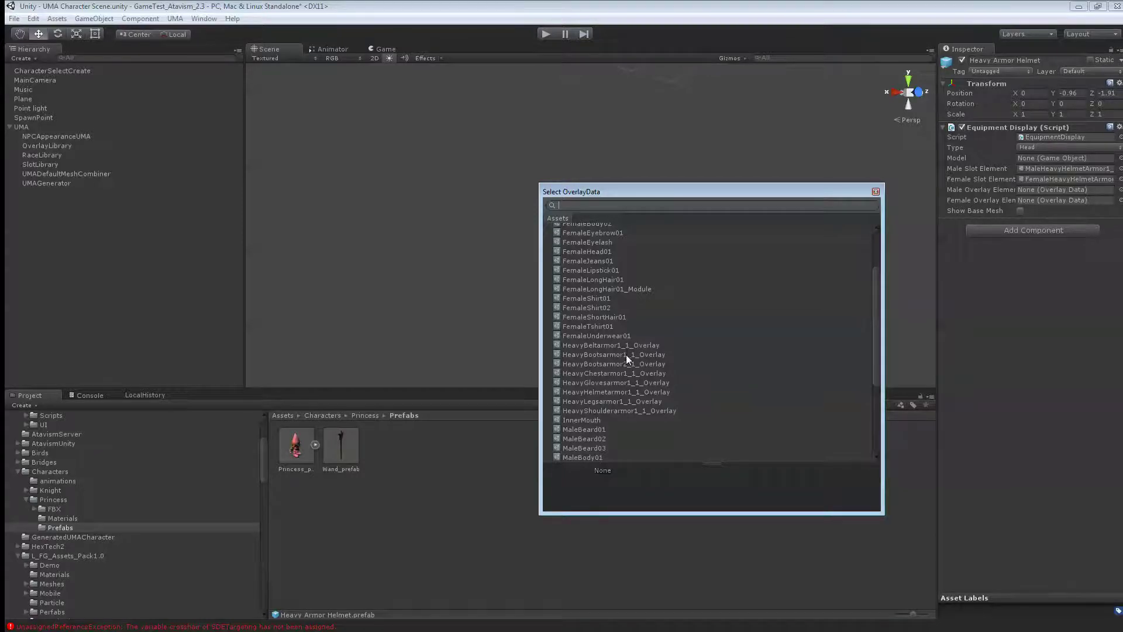
pyautogui.doubleClick(618, 391)
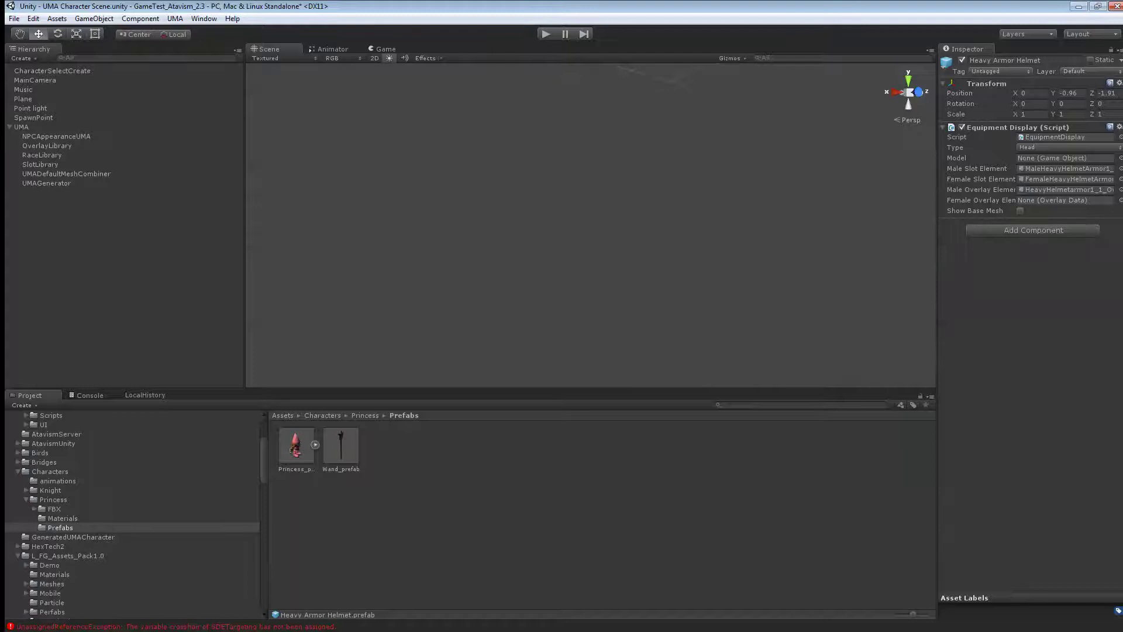
pyautogui.click(1120, 200)
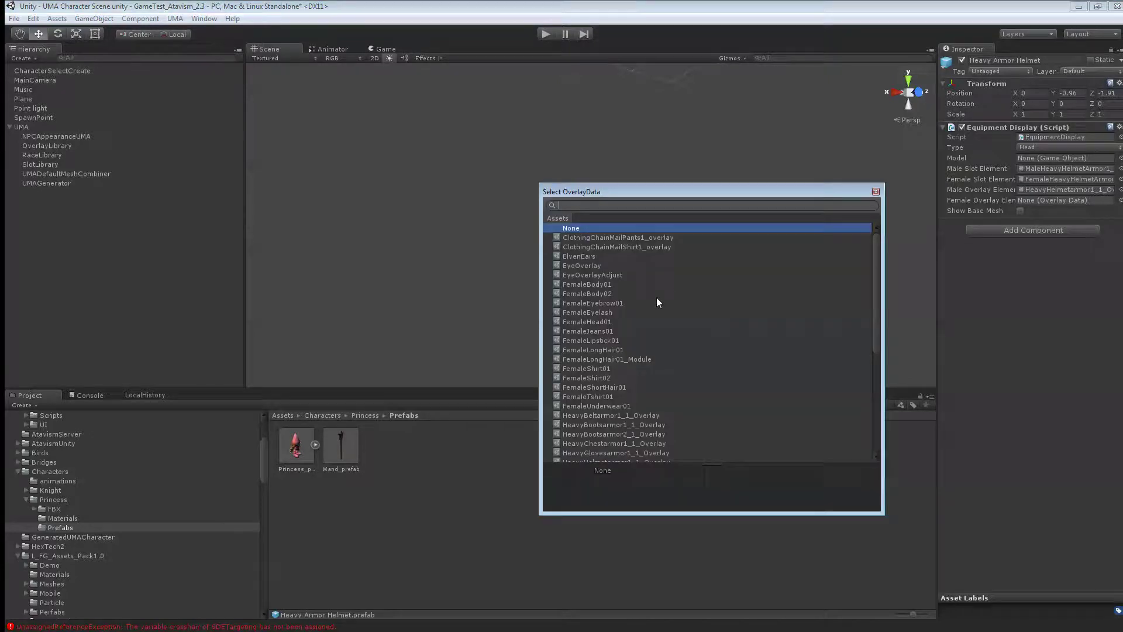
pyautogui.scroll(-5, 657, 298)
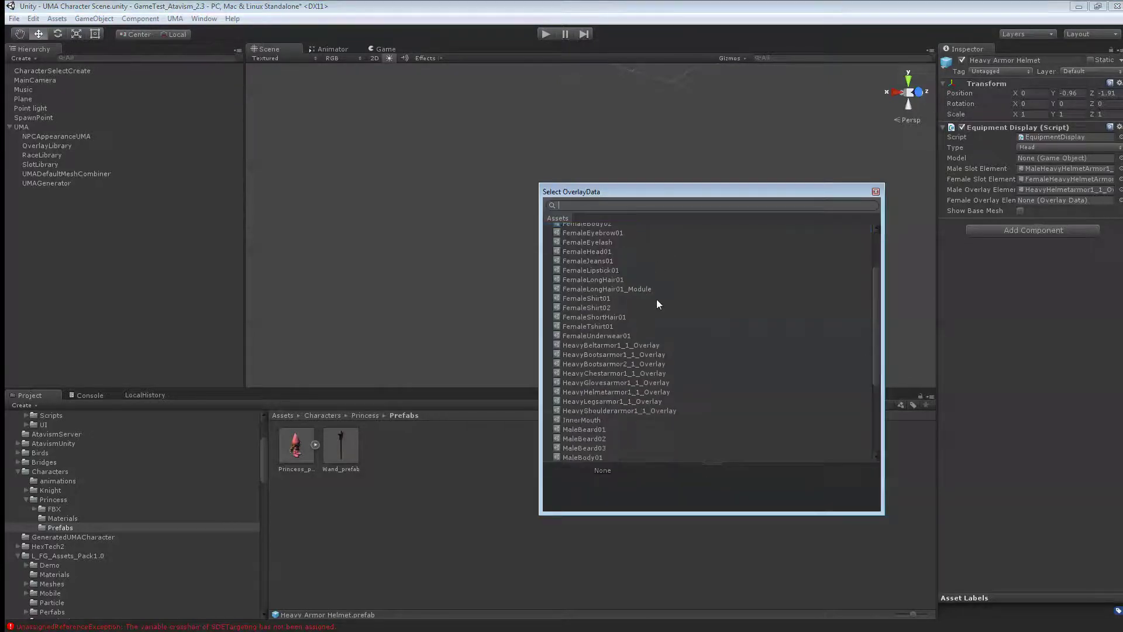
pyautogui.doubleClick(603, 392)
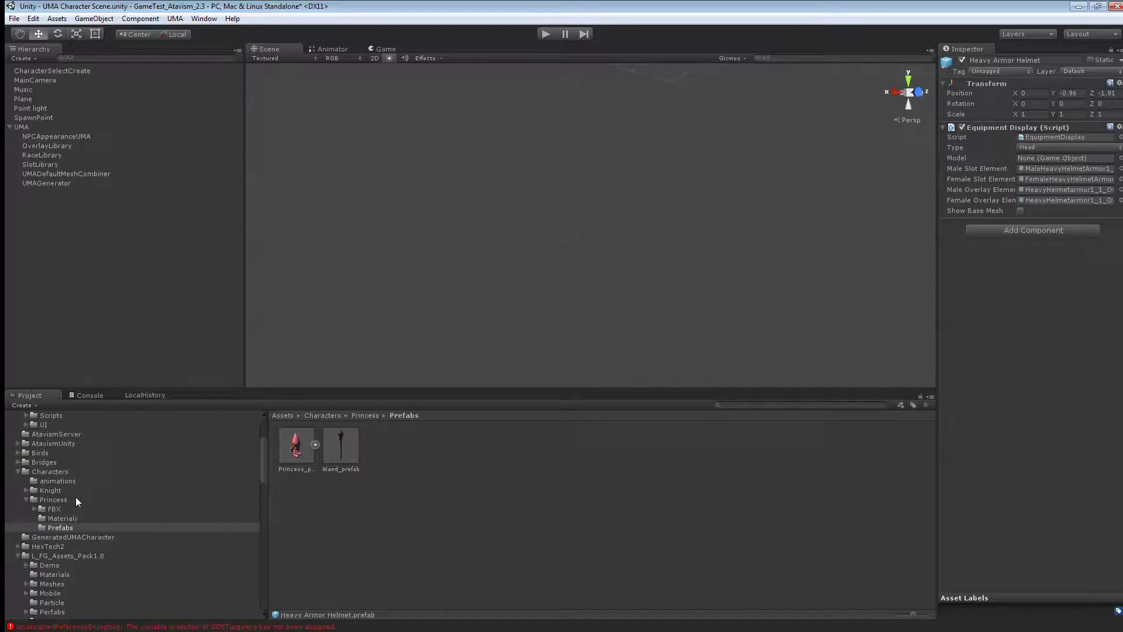
pyautogui.scroll(3, 90, 498)
pyautogui.scroll(-5, 90, 498)
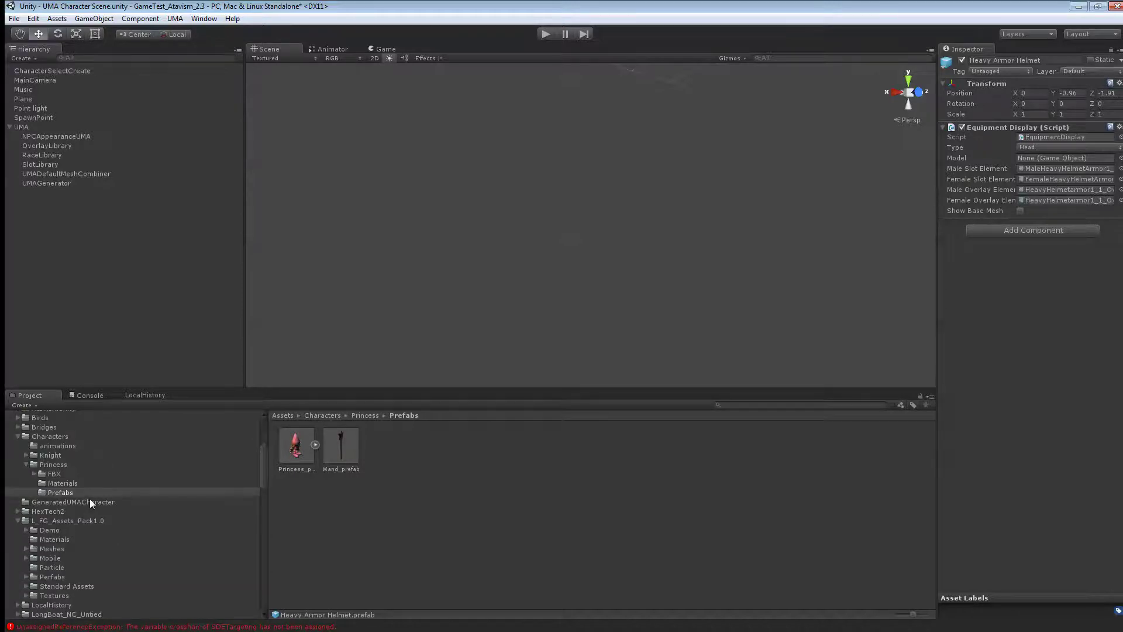
pyautogui.scroll(-3, 90, 498)
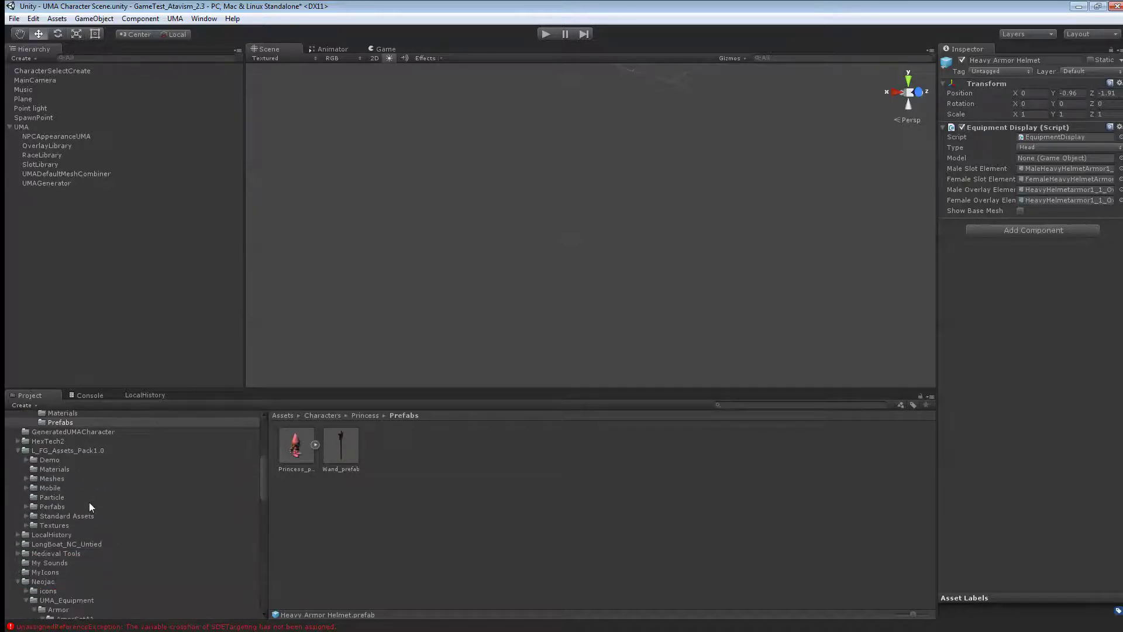
pyautogui.scroll(-5, 121, 510)
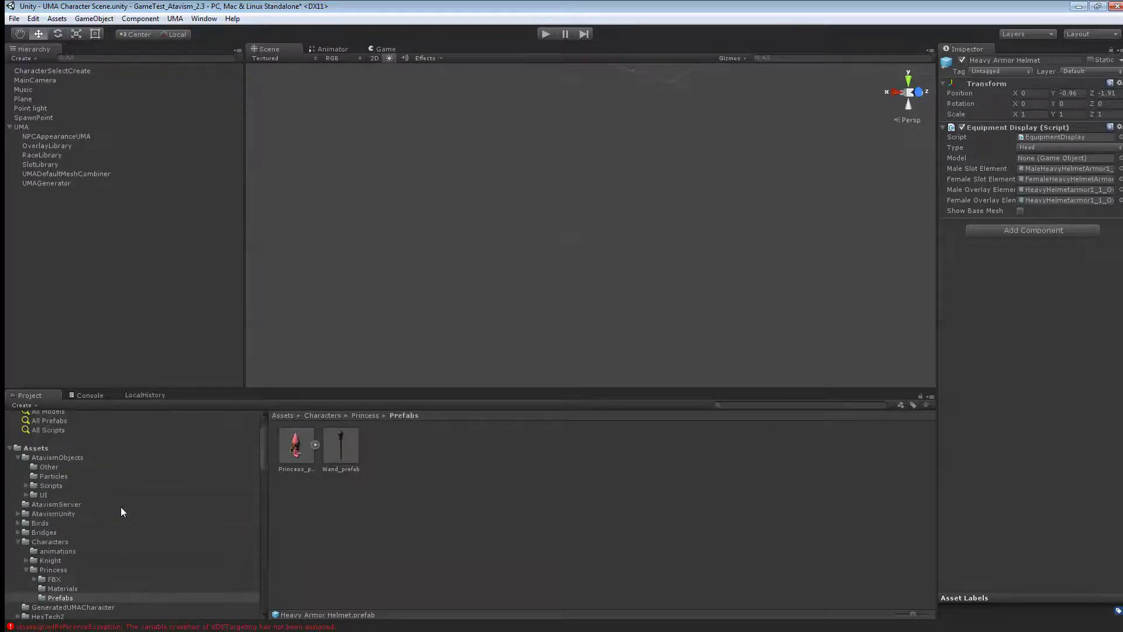
pyautogui.scroll(-6, 121, 507)
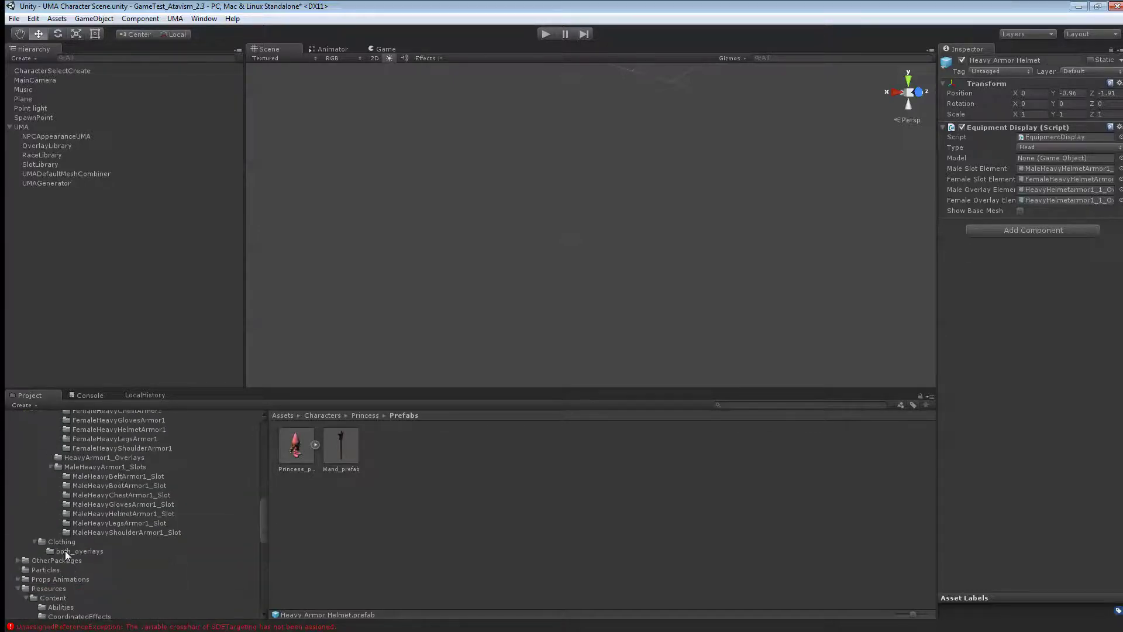
pyautogui.scroll(-3, 121, 531)
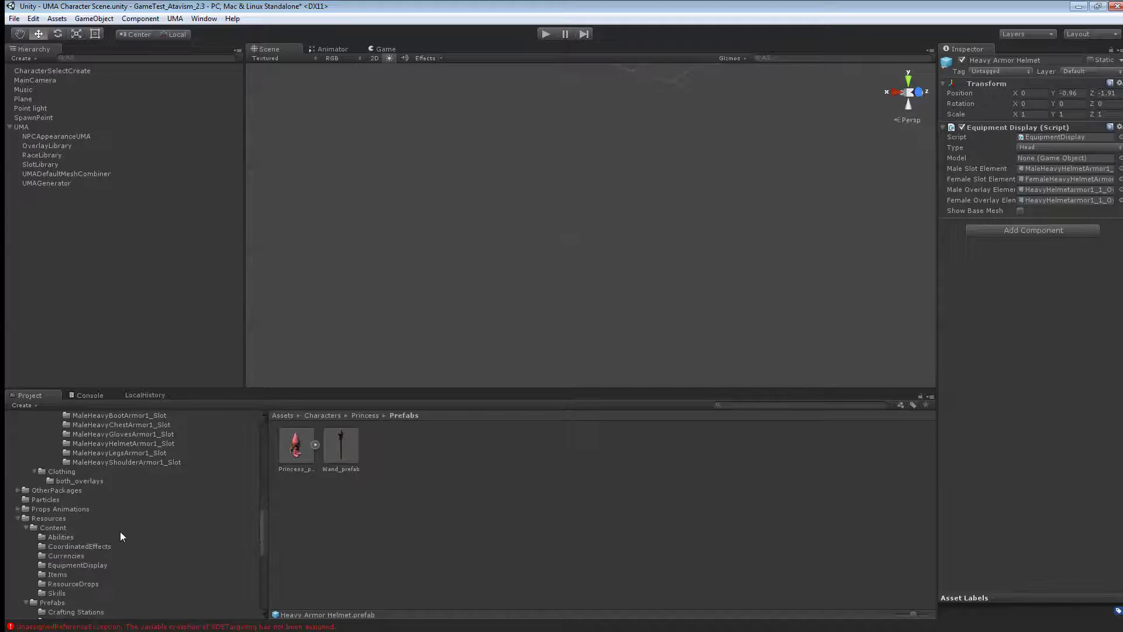
pyautogui.scroll(5, 120, 530)
pyautogui.scroll(-5, 120, 530)
pyautogui.scroll(-5, 120, 535)
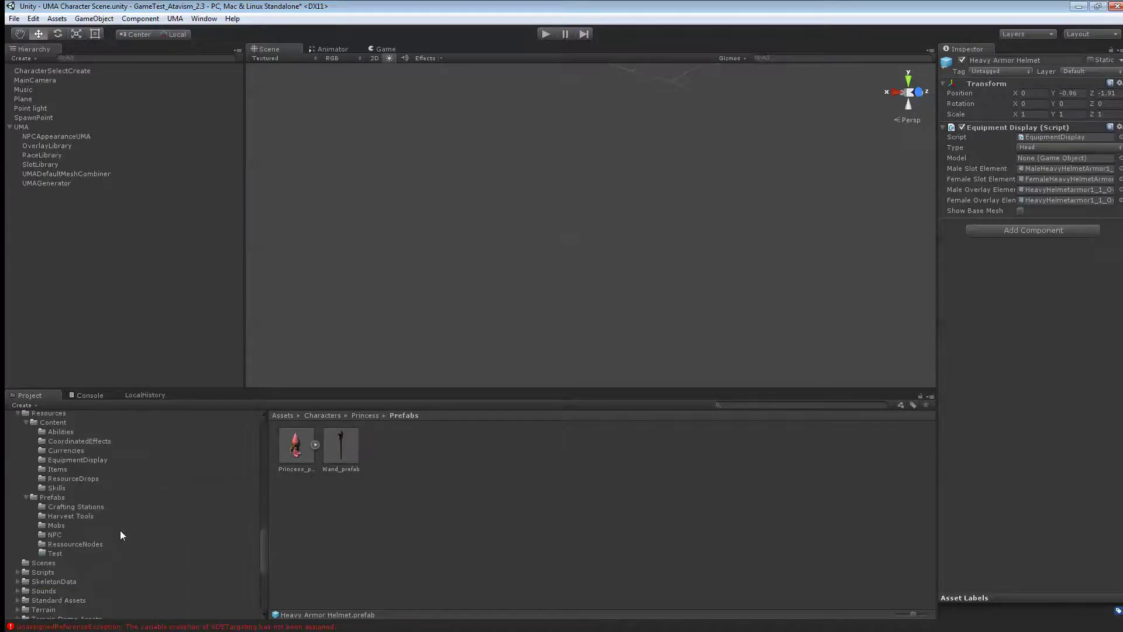
pyautogui.click(93, 461)
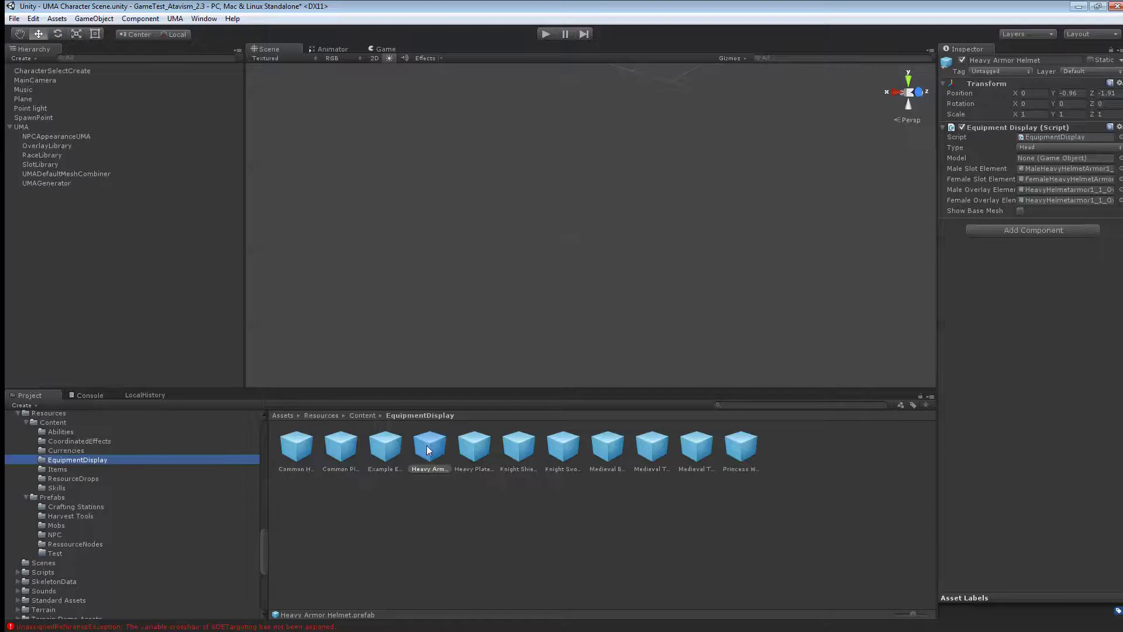
# - Duplicate Example EquipmentDisplay and rename the copy 'ChainMail Legs'
pyautogui.click(386, 448)
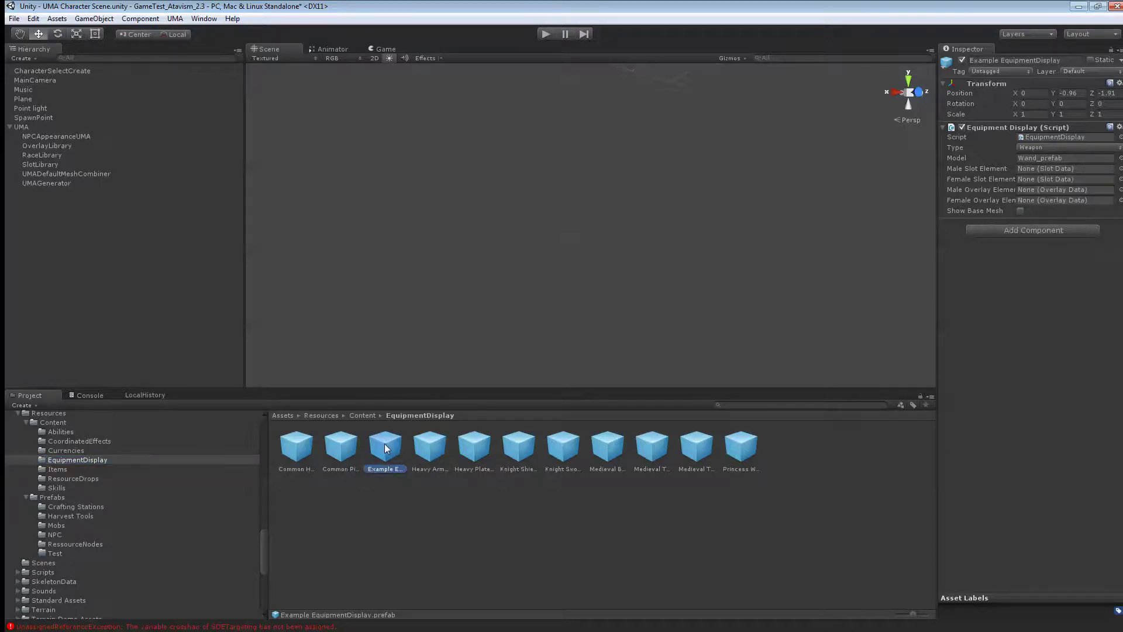
pyautogui.hotkey('ctrl', 'd')
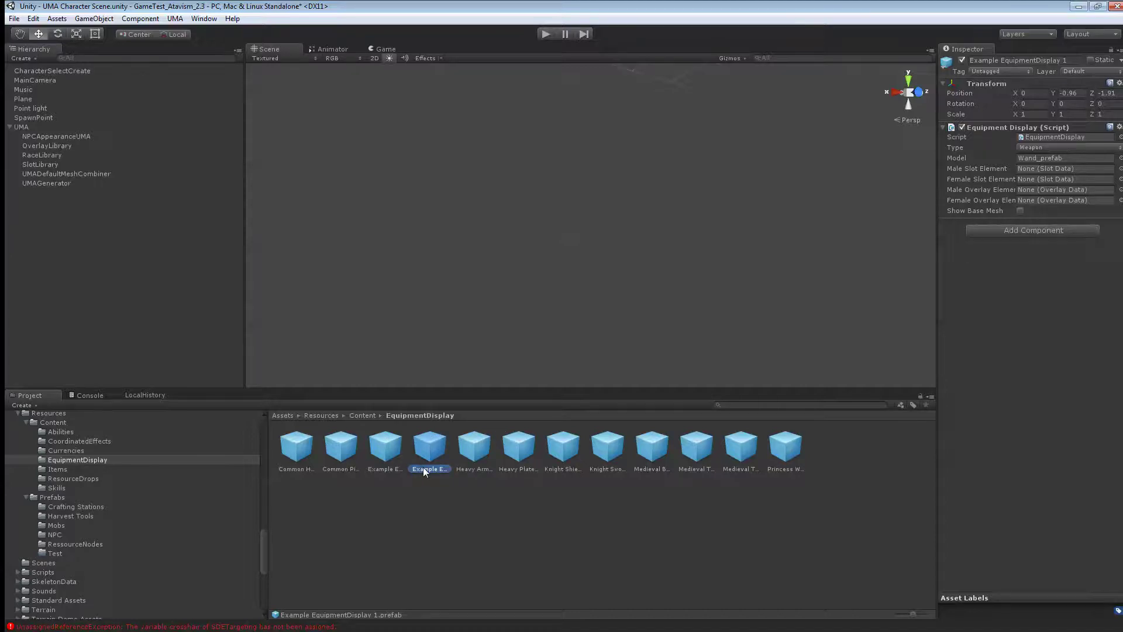
pyautogui.write('ChainMail')
pyautogui.write(' Legs')
pyautogui.press('Return')
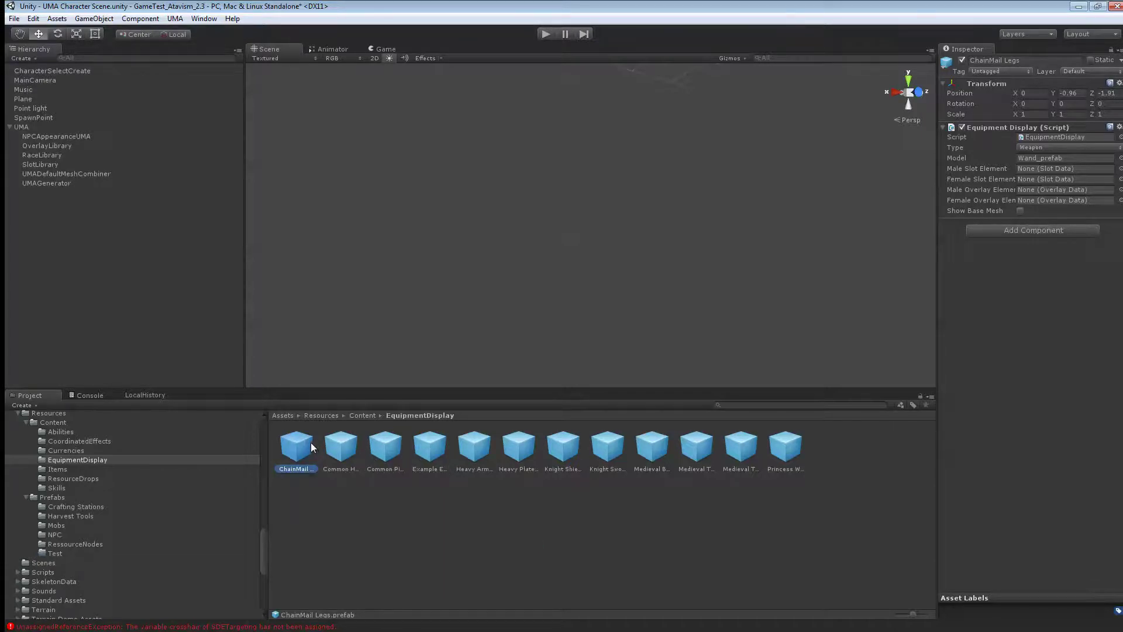
# - Set ChainMail Legs to type Legs with UMA_Human_Male_Legs_Slot as its male slot
pyautogui.click(1029, 158)
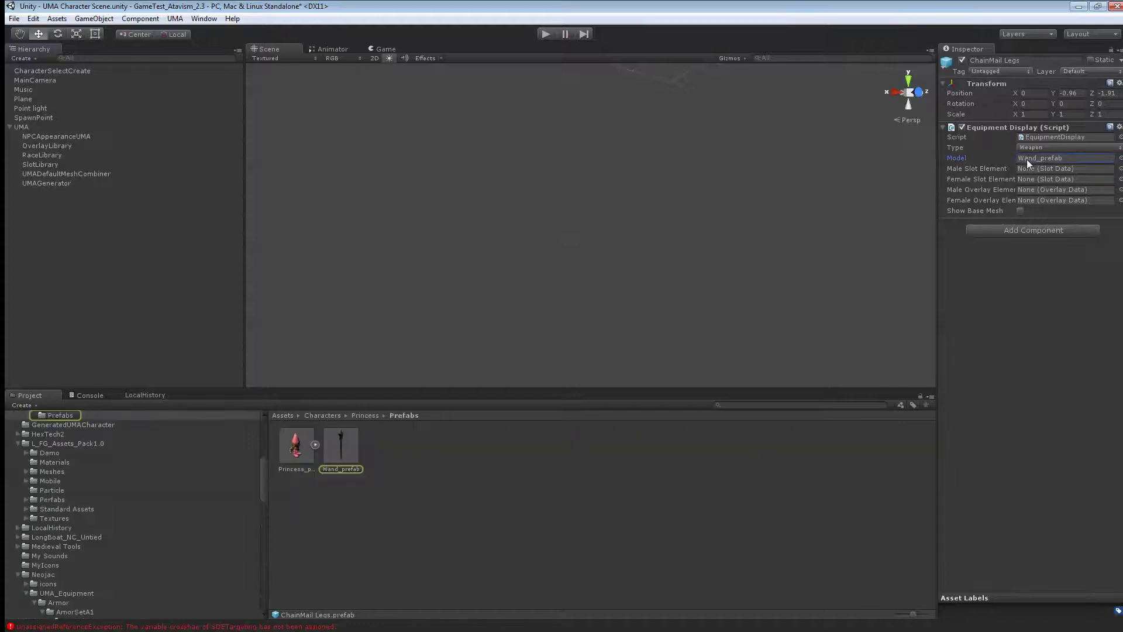
pyautogui.click(1029, 147)
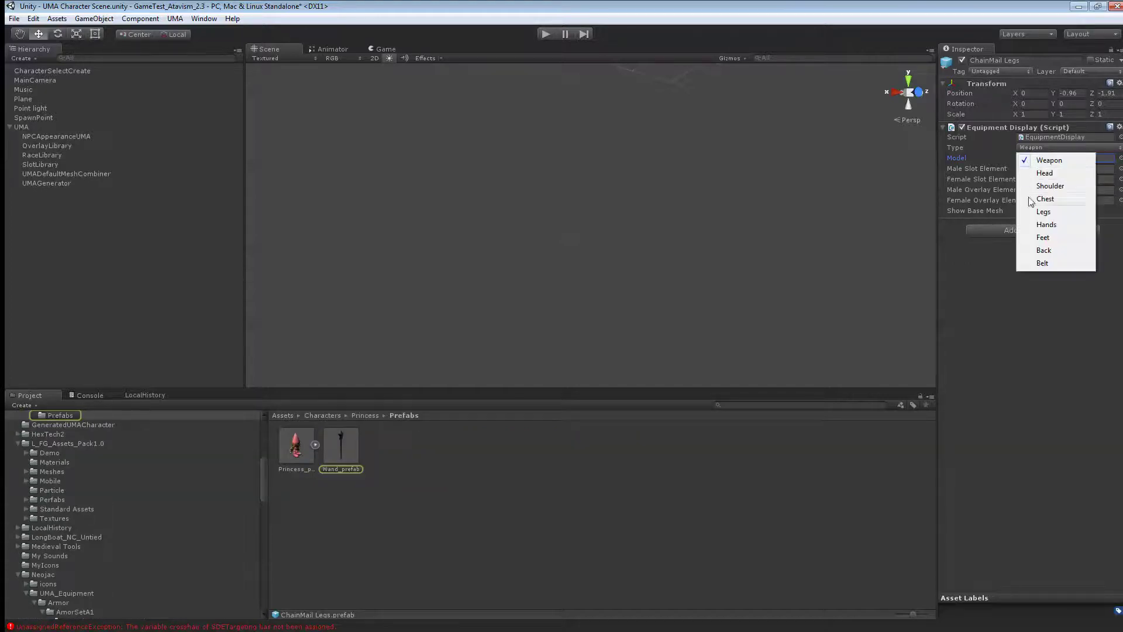
pyautogui.click(1044, 211)
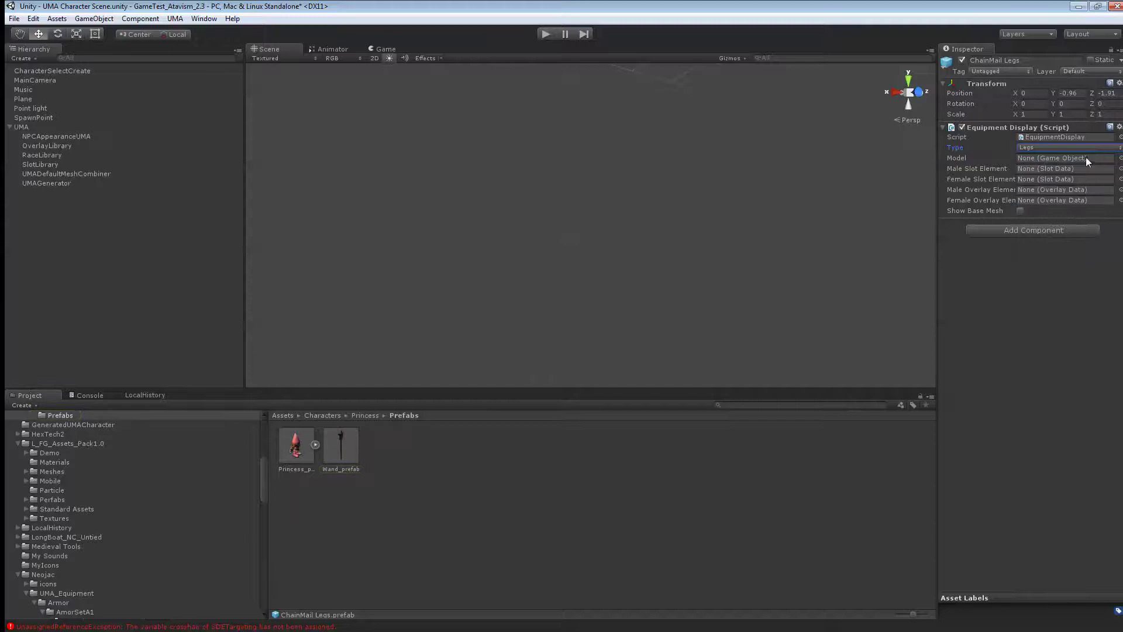
pyautogui.click(1120, 169)
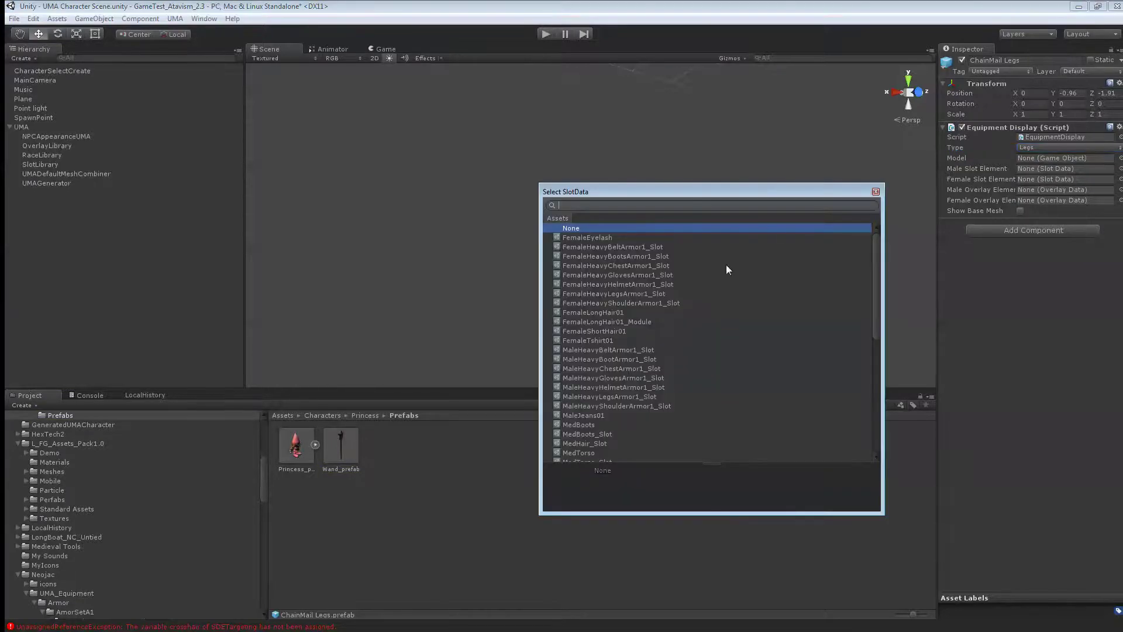
pyautogui.scroll(-3, 676, 300)
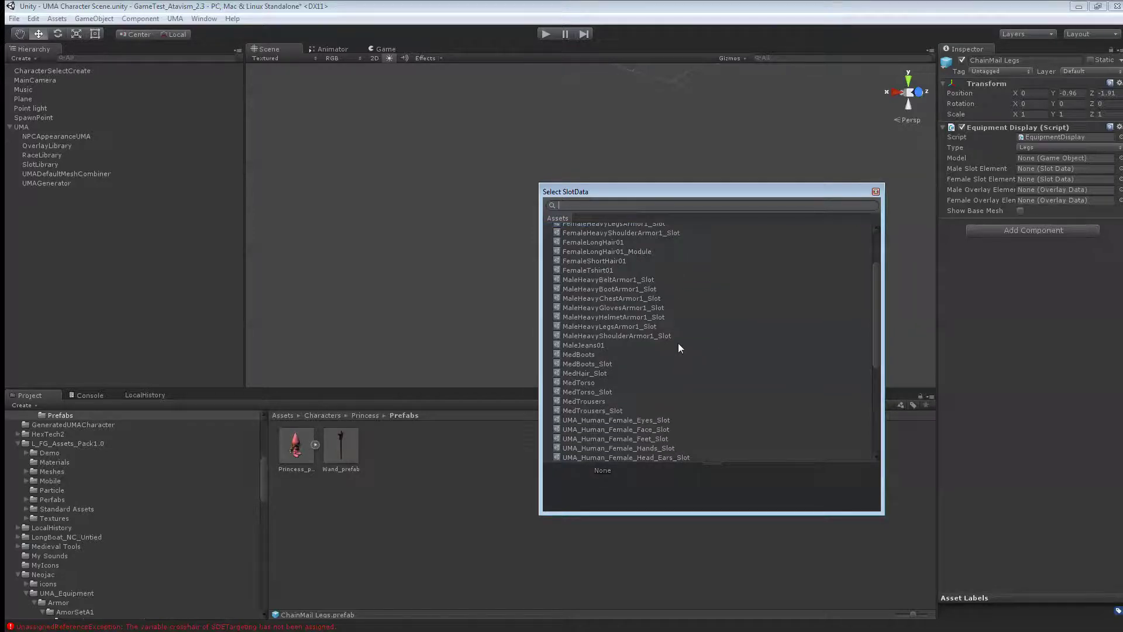
pyautogui.scroll(2, 679, 344)
pyautogui.scroll(-6, 679, 342)
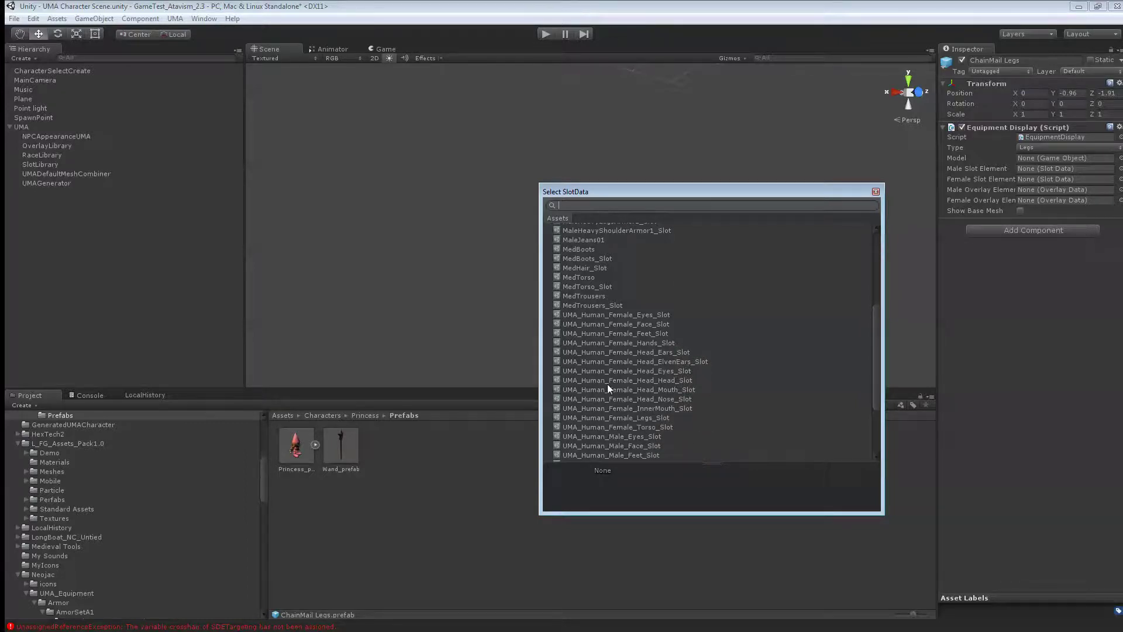
pyautogui.scroll(-3, 599, 332)
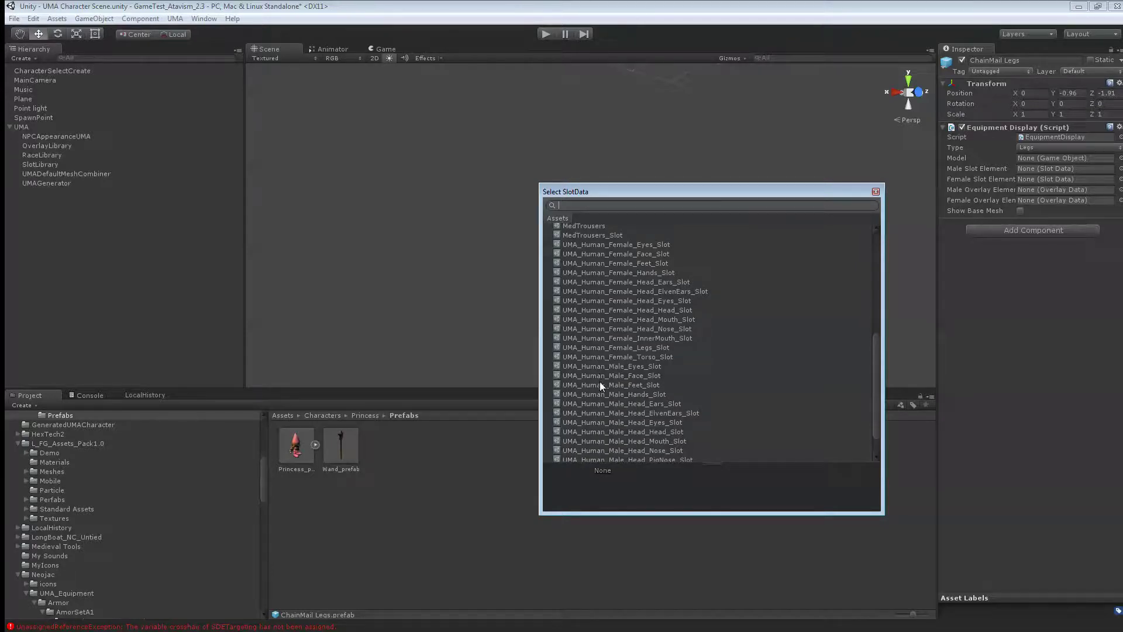
pyautogui.scroll(-1, 598, 381)
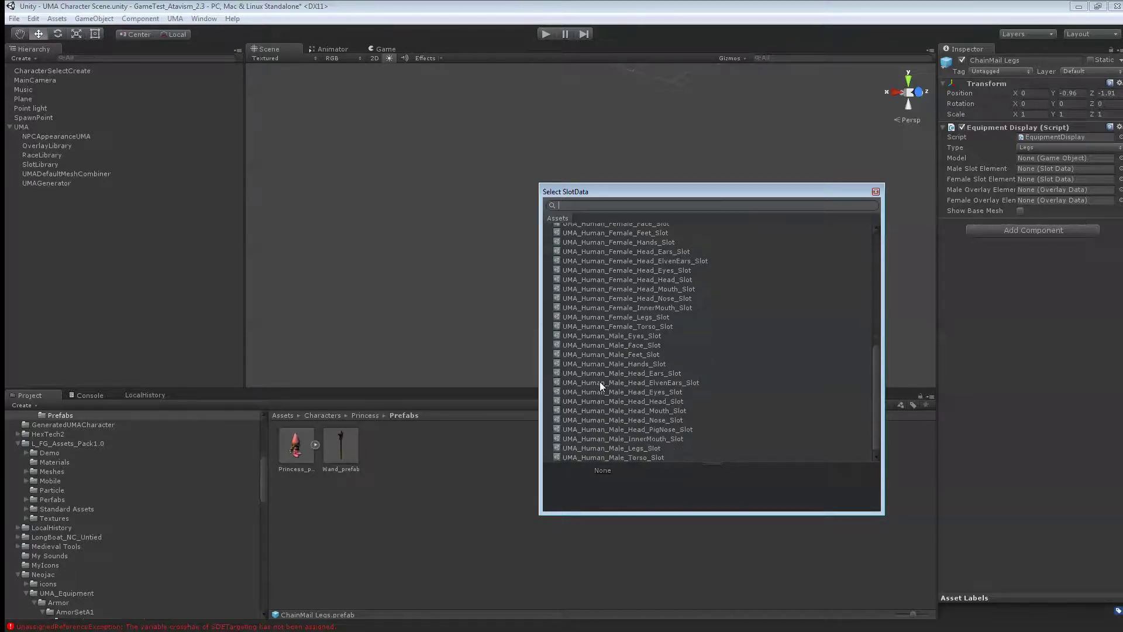
pyautogui.doubleClick(598, 447)
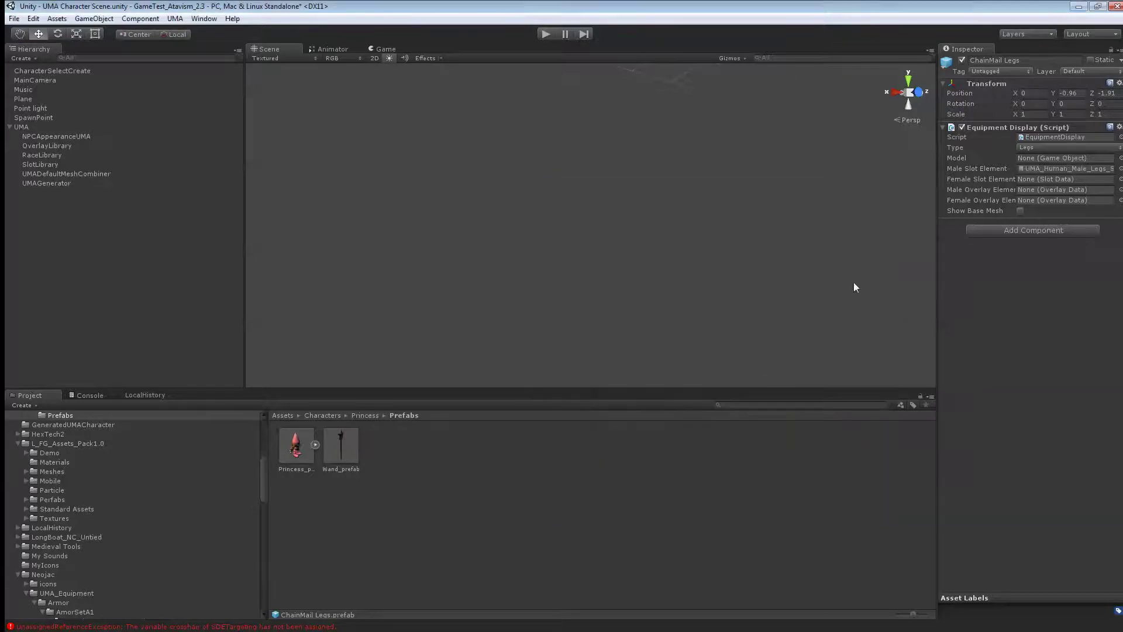
# - Assign UMA_Human_Female_Legs_Slot as the female slot
pyautogui.click(1119, 179)
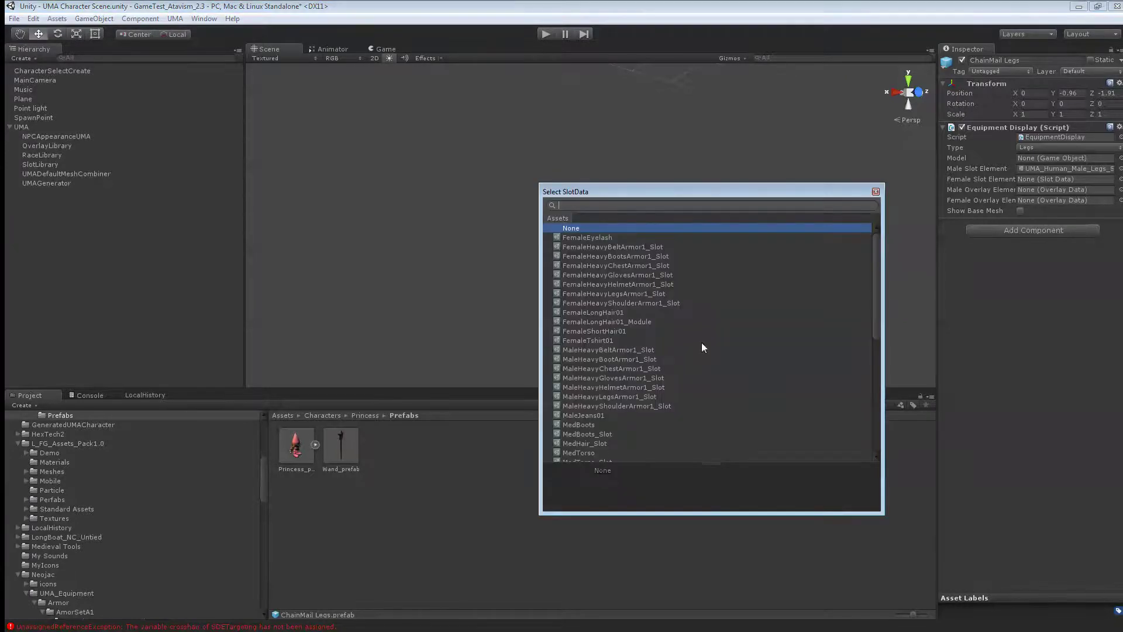
pyautogui.scroll(-10, 701, 342)
pyautogui.scroll(1, 697, 339)
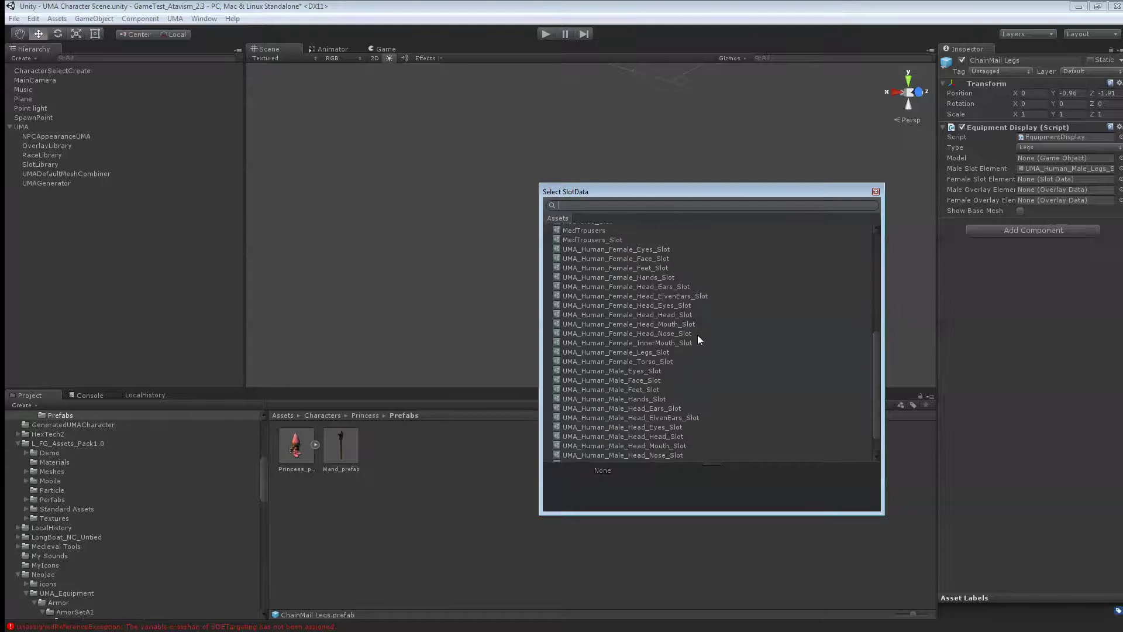
pyautogui.doubleClick(661, 351)
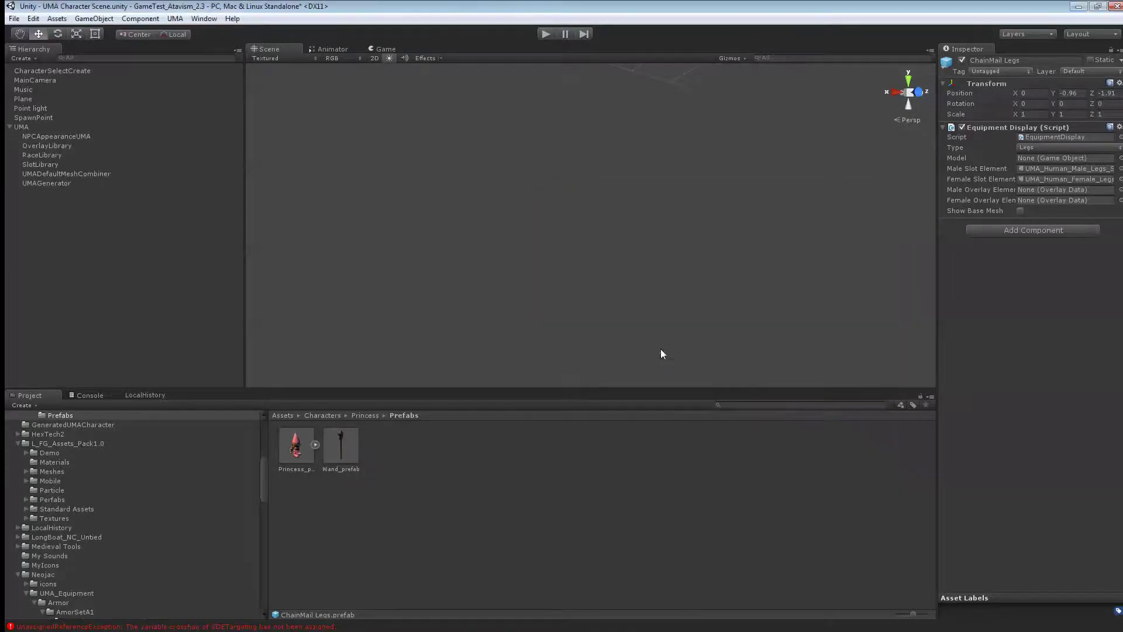
pyautogui.click(1120, 189)
# - Use ClothingChainMailPants1_overlay for both male and female overlays of ChainMail Legs
pyautogui.scroll(-3, 653, 279)
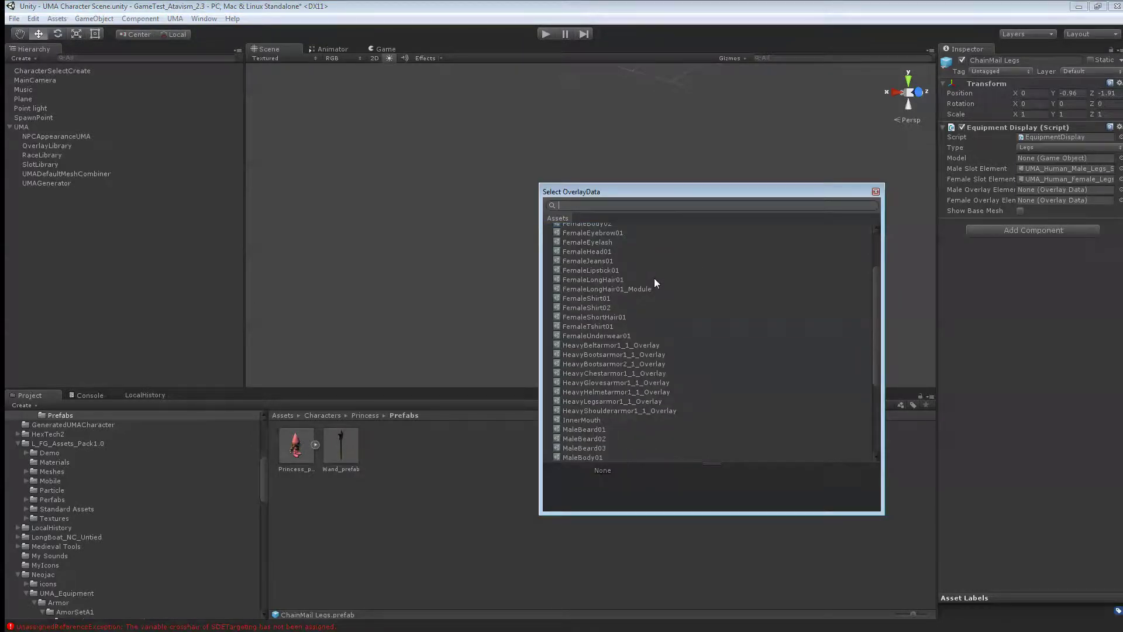
pyautogui.scroll(-5, 654, 278)
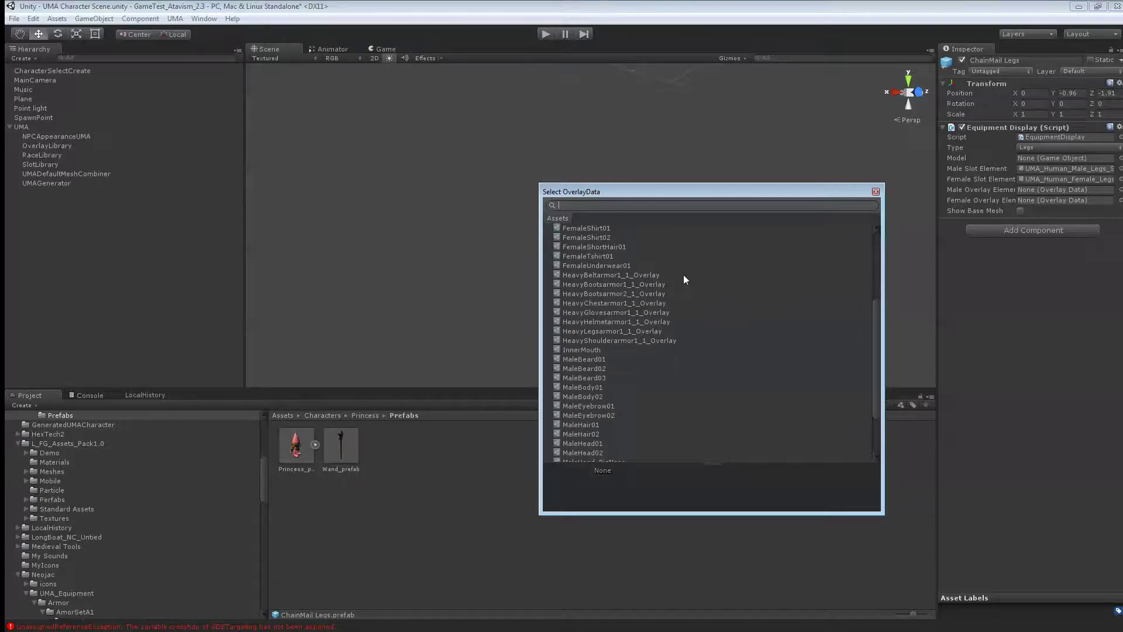
pyautogui.scroll(5, 684, 278)
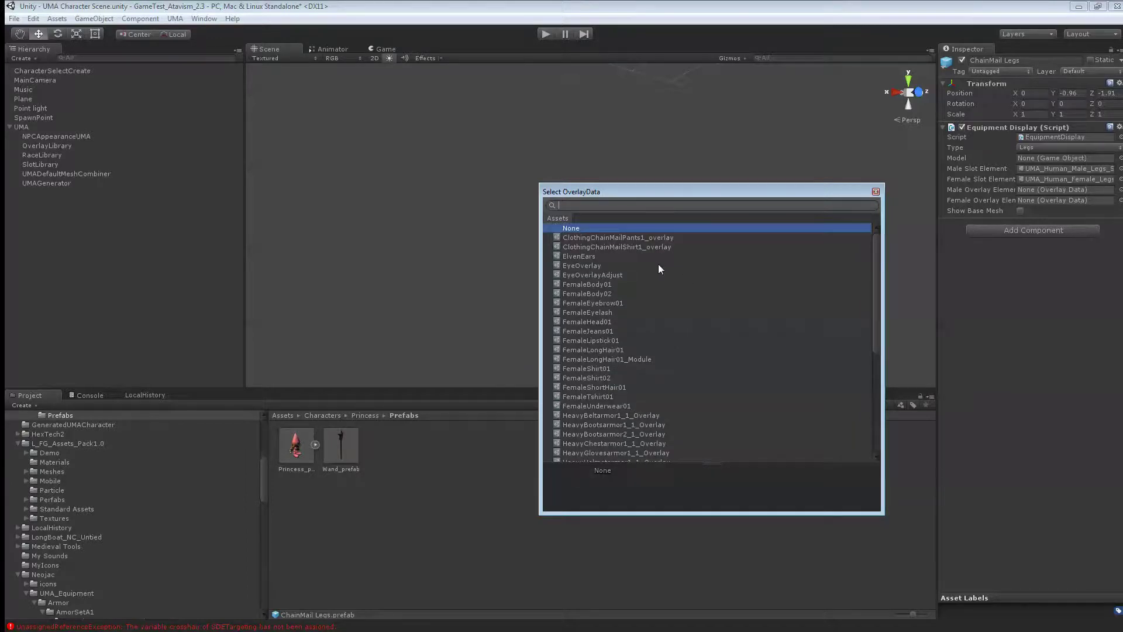
pyautogui.doubleClick(627, 237)
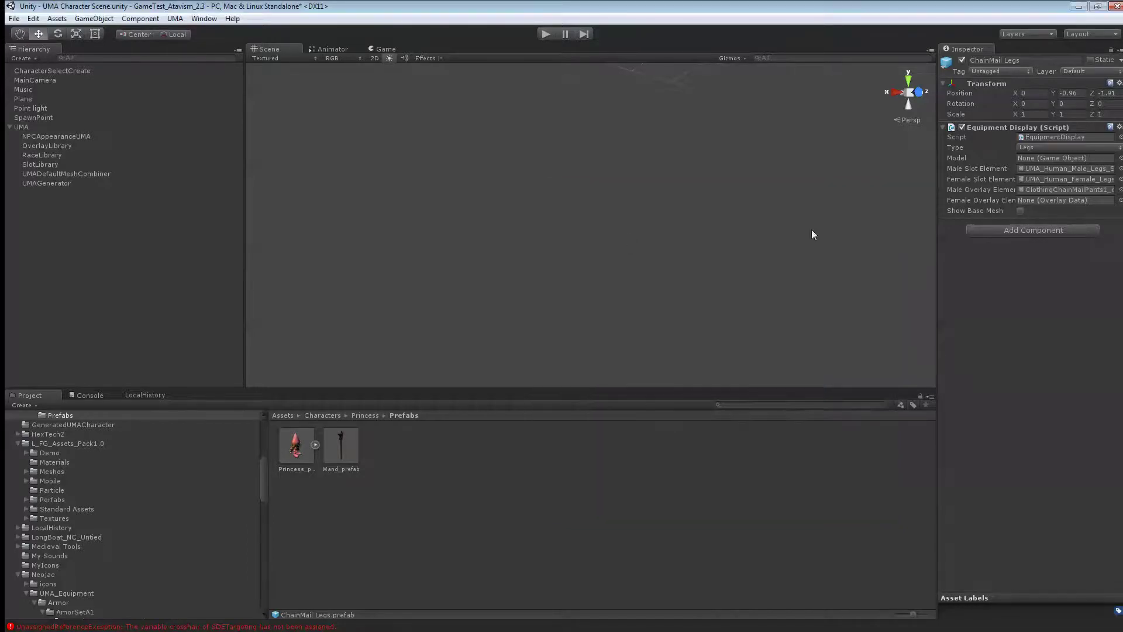
pyautogui.click(1121, 200)
pyautogui.doubleClick(634, 237)
pyautogui.scroll(-2, 78, 538)
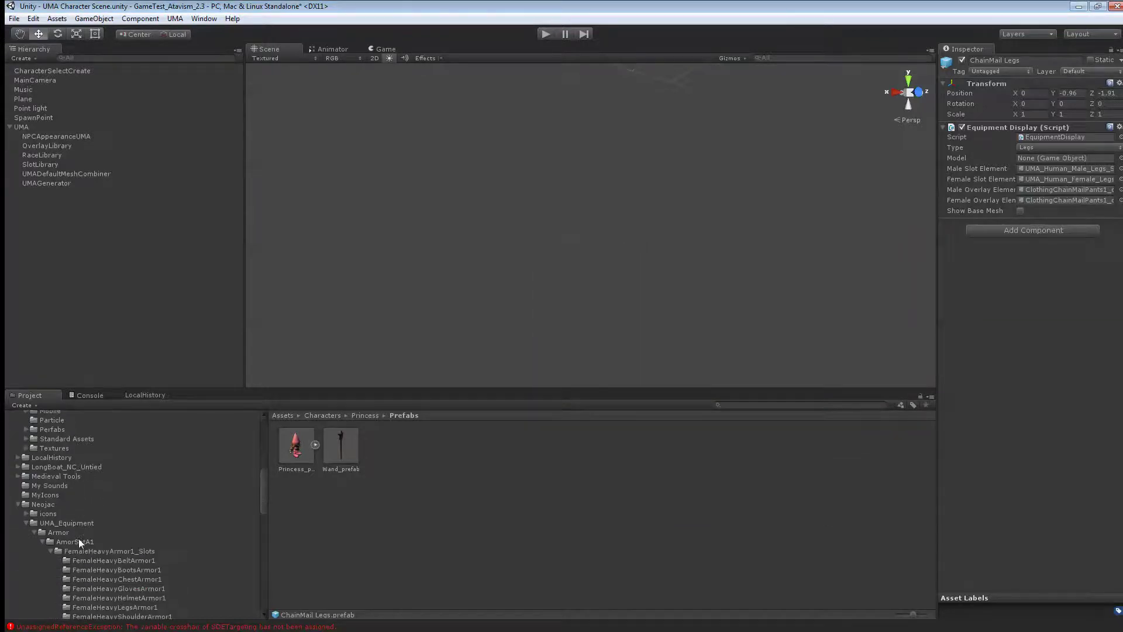
pyautogui.scroll(4, 78, 538)
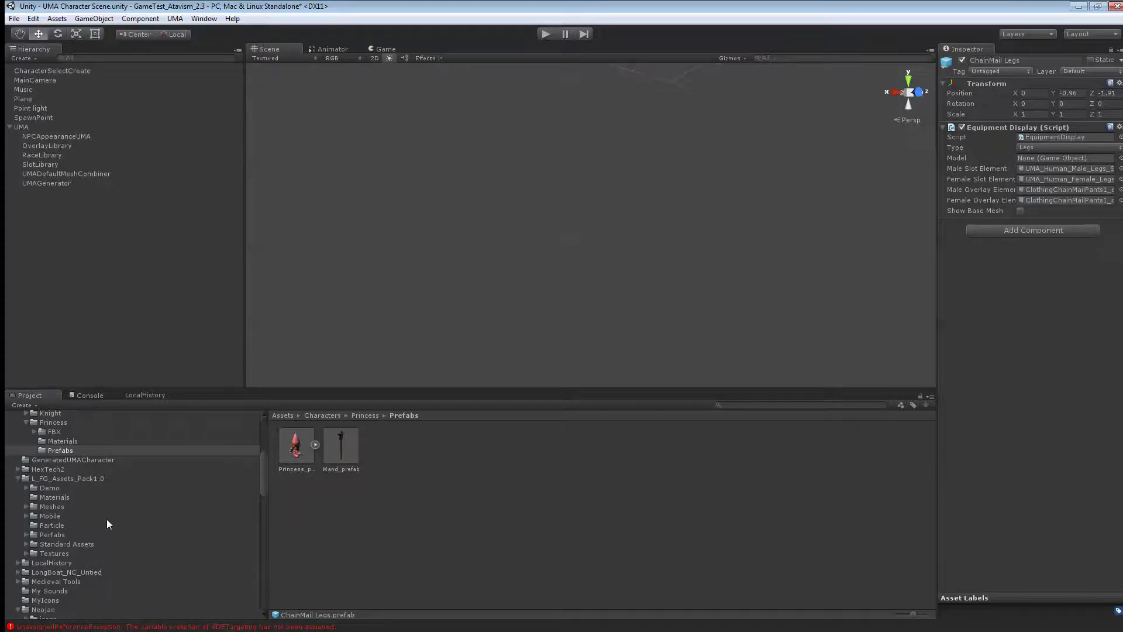
pyautogui.scroll(-8, 106, 518)
pyautogui.click(107, 519)
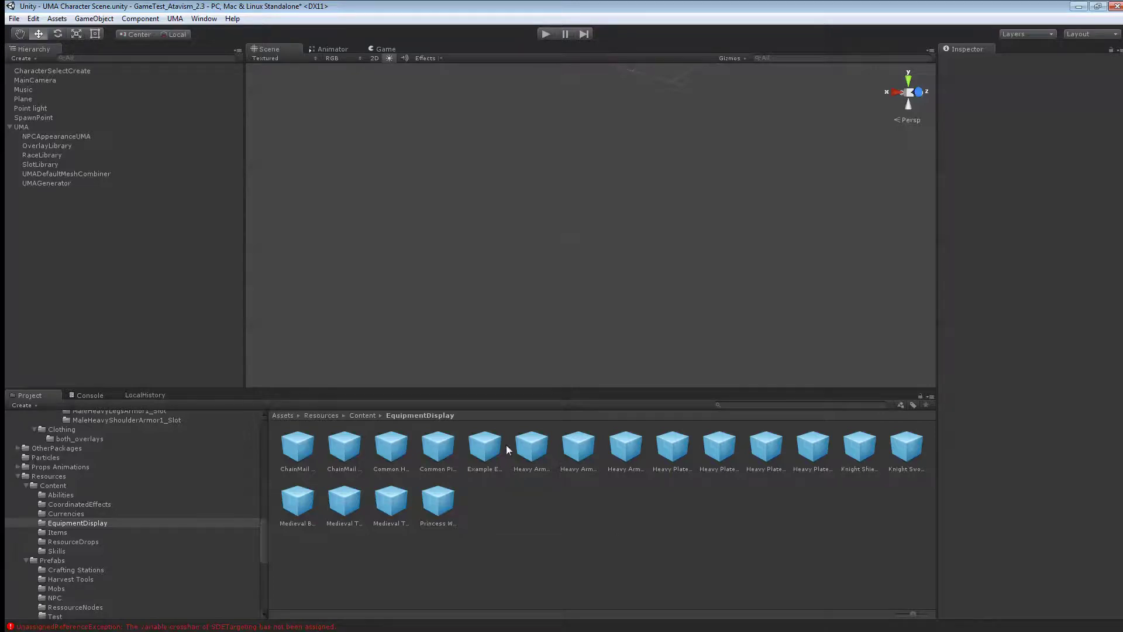
# - Review the Heavy Armor Boots, Chest and Helmet prefabs, then show ChainMail Legs and Shirt settings
pyautogui.click(524, 449)
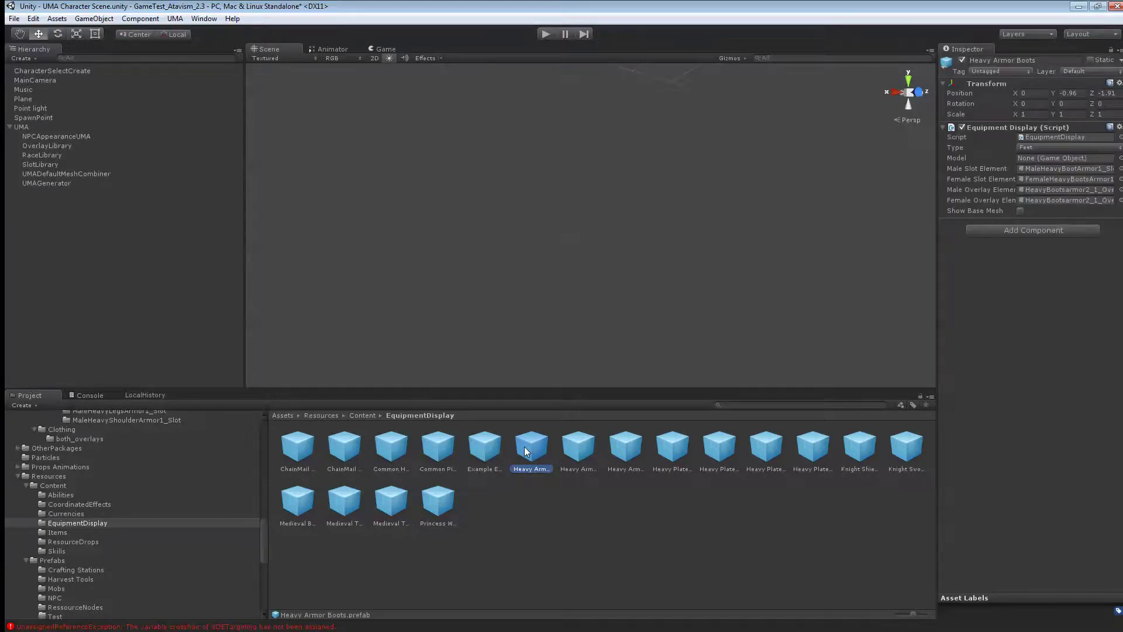
pyautogui.press('Right')
pyautogui.press('Left')
pyautogui.press('Right')
pyautogui.press('Right')
pyautogui.press('Right')
pyautogui.press('Right')
pyautogui.press('Right')
pyautogui.press('Right')
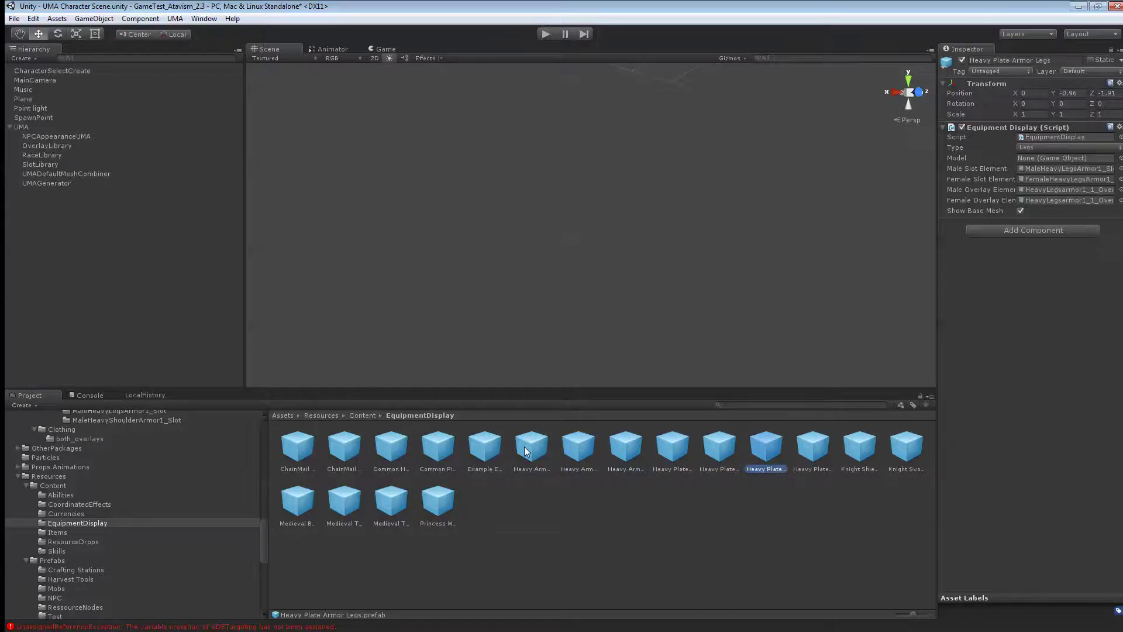
pyautogui.click(295, 455)
pyautogui.click(343, 455)
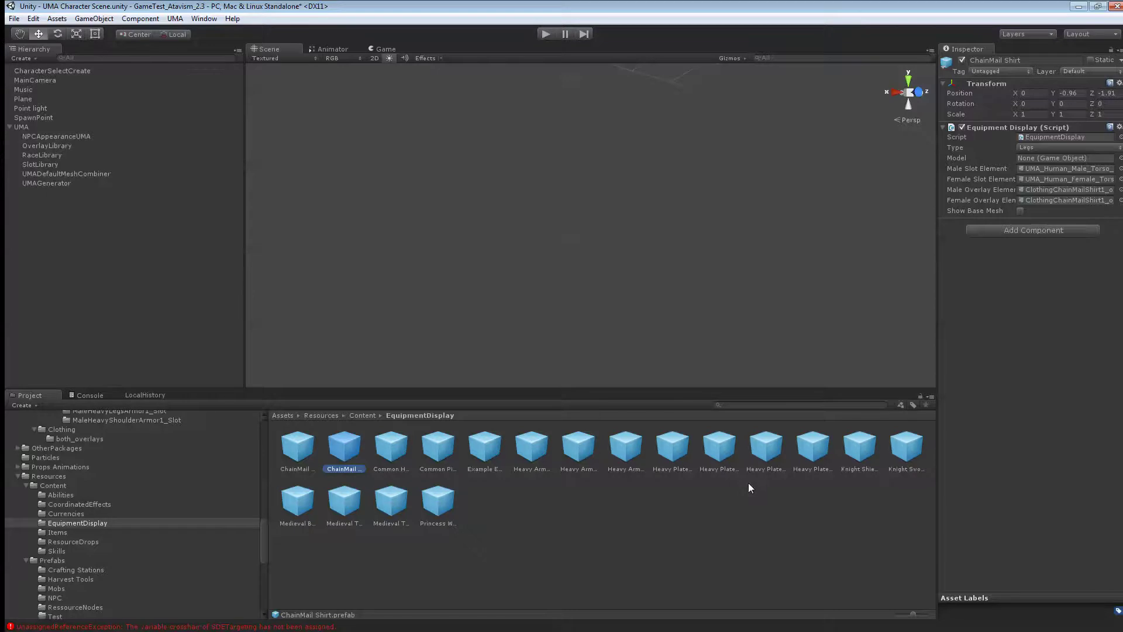
pyautogui.click(203, 18)
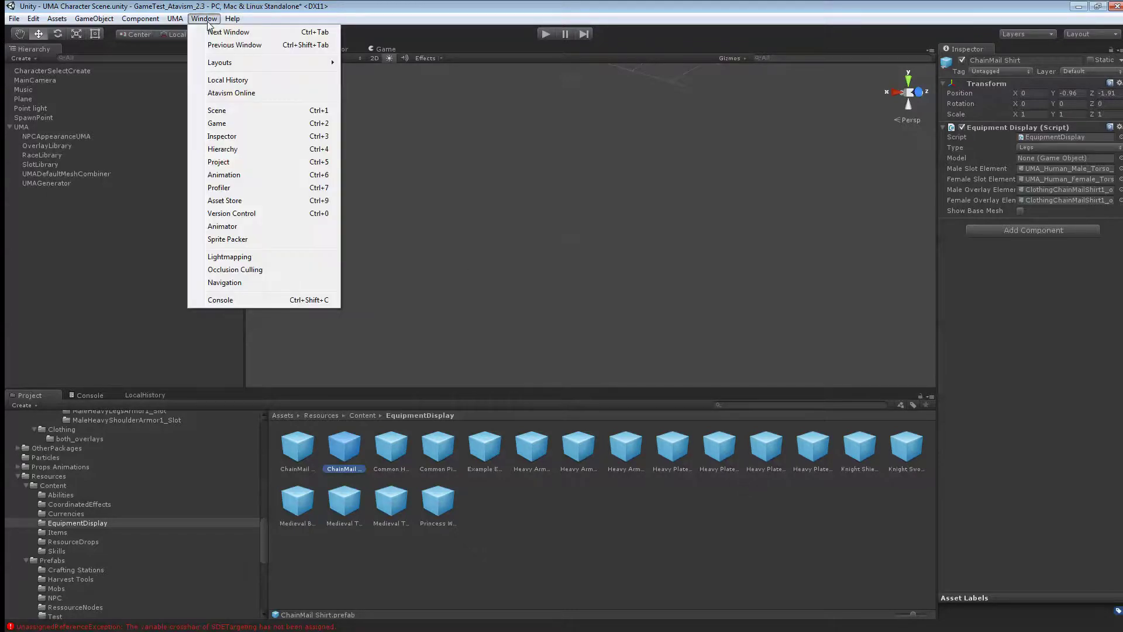
# - Create a new item in the Atavism Online editor and name it 'Heaby Plate Helmet'
pyautogui.click(223, 92)
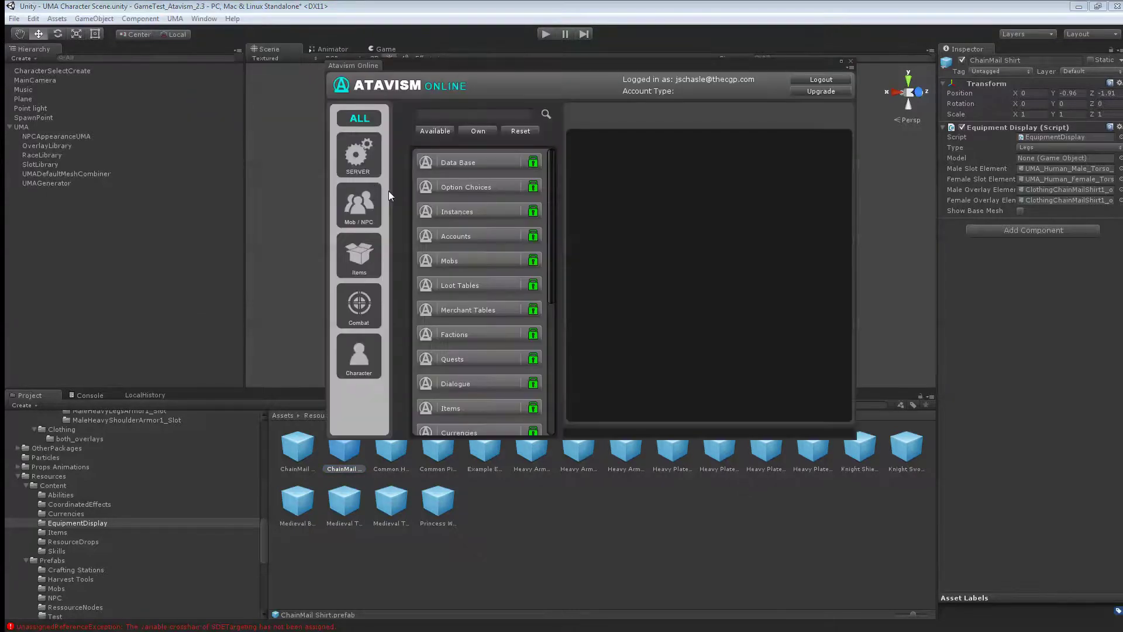
pyautogui.click(369, 250)
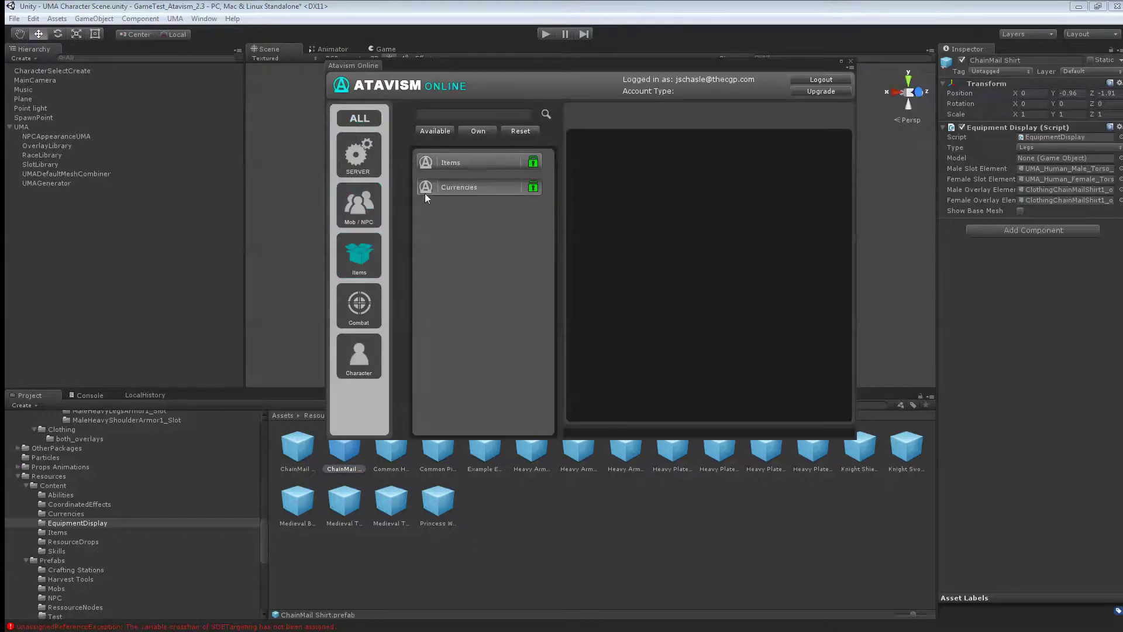
pyautogui.click(465, 164)
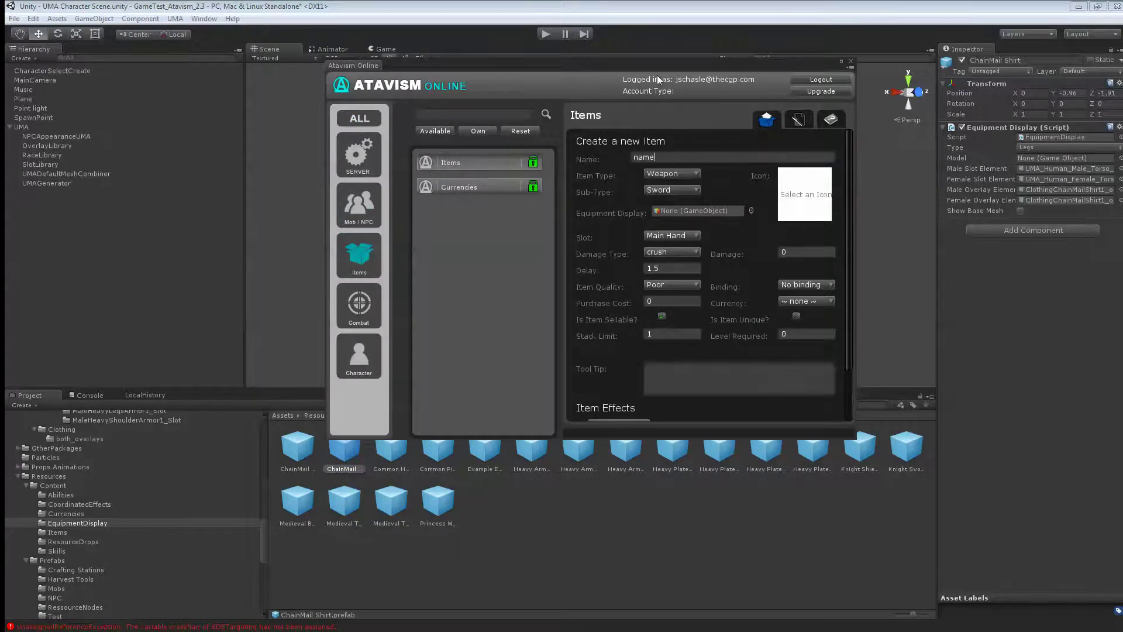
pyautogui.moveTo(663, 62); pyautogui.dragTo(868, 38)
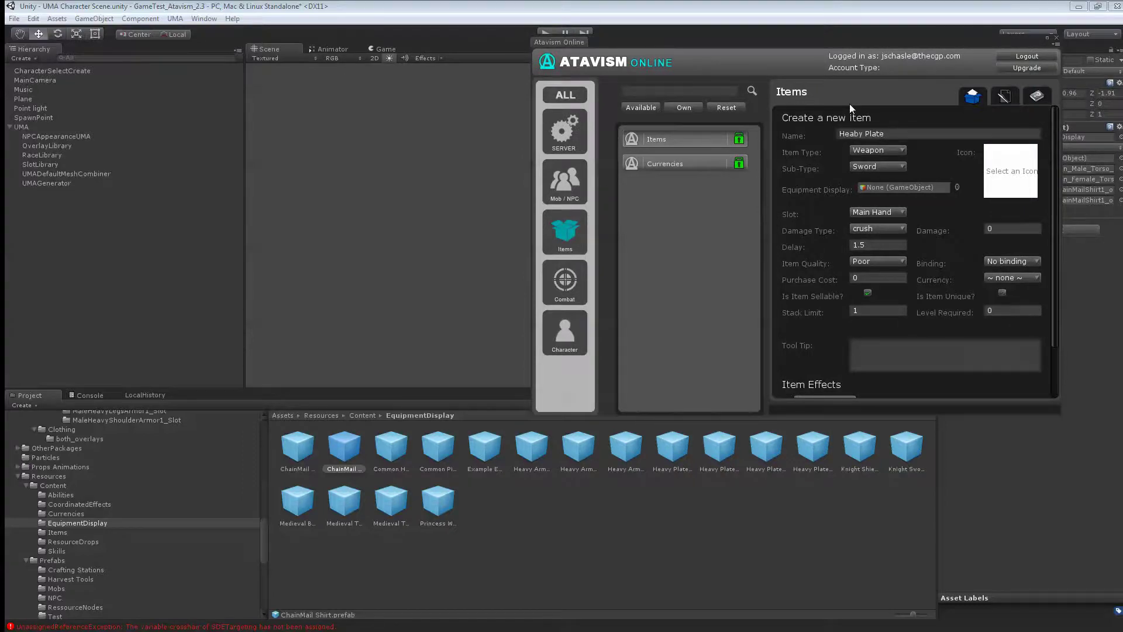
pyautogui.write('Helmet')
# - Make the helmet Uncommon Armor of sub-type Plate with a purchase cost of 100
pyautogui.click(871, 151)
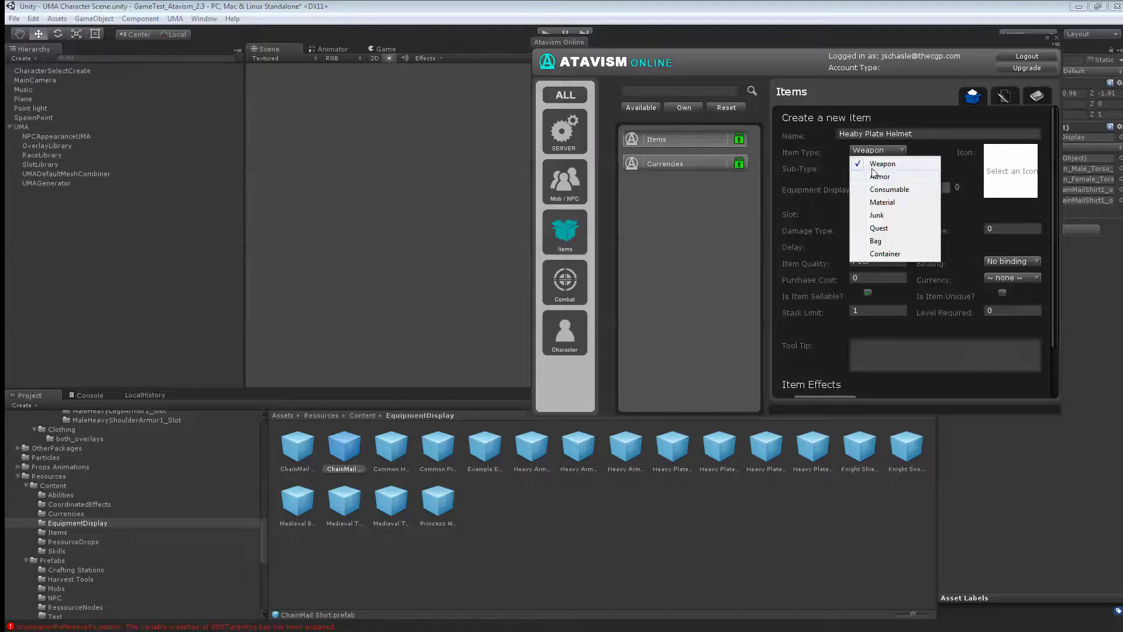
pyautogui.click(878, 177)
pyautogui.click(876, 167)
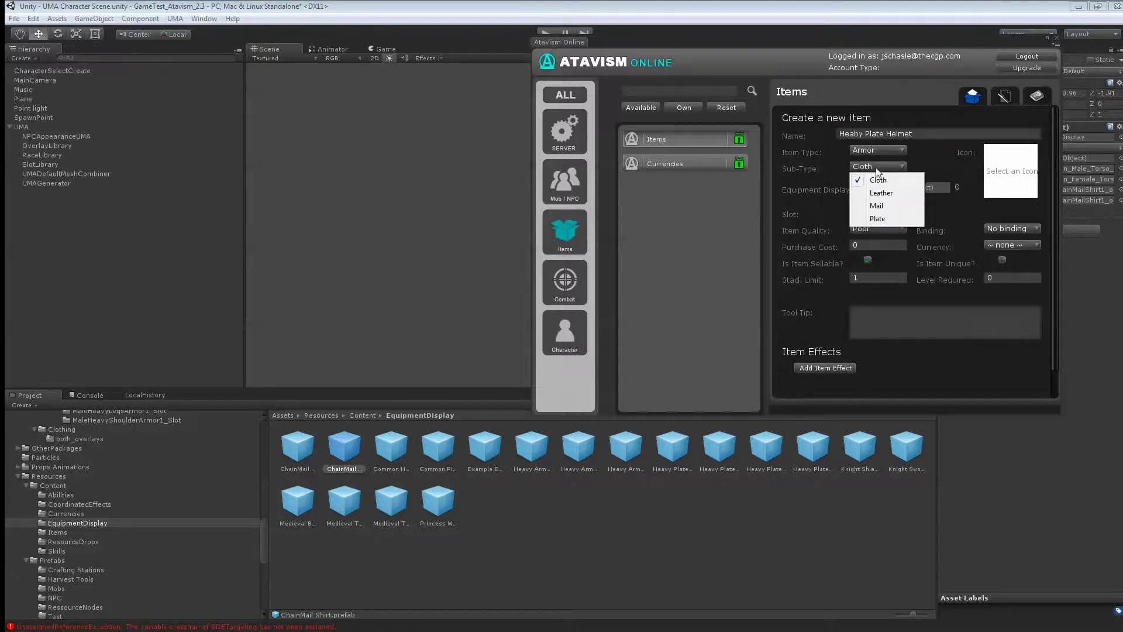
pyautogui.click(873, 217)
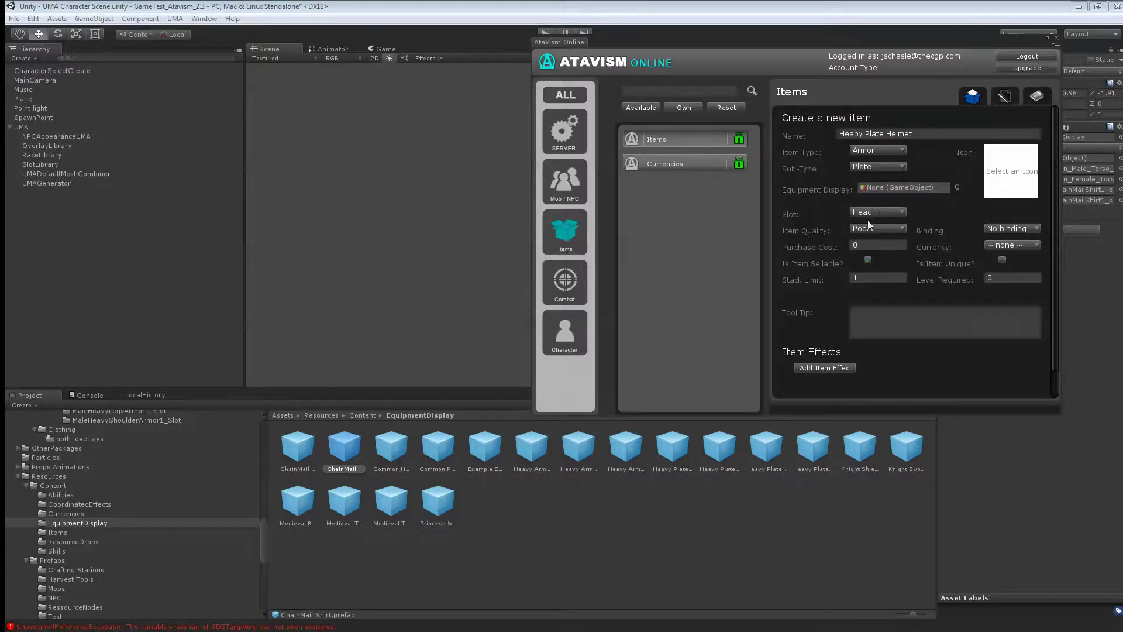
pyautogui.click(870, 229)
pyautogui.click(872, 269)
pyautogui.write('100')
pyautogui.click(1012, 245)
# - Set the helmet's currency to 3:Gold and assign the metal helmet icon found by searching 'armor'
pyautogui.click(1012, 271)
pyautogui.click(1013, 171)
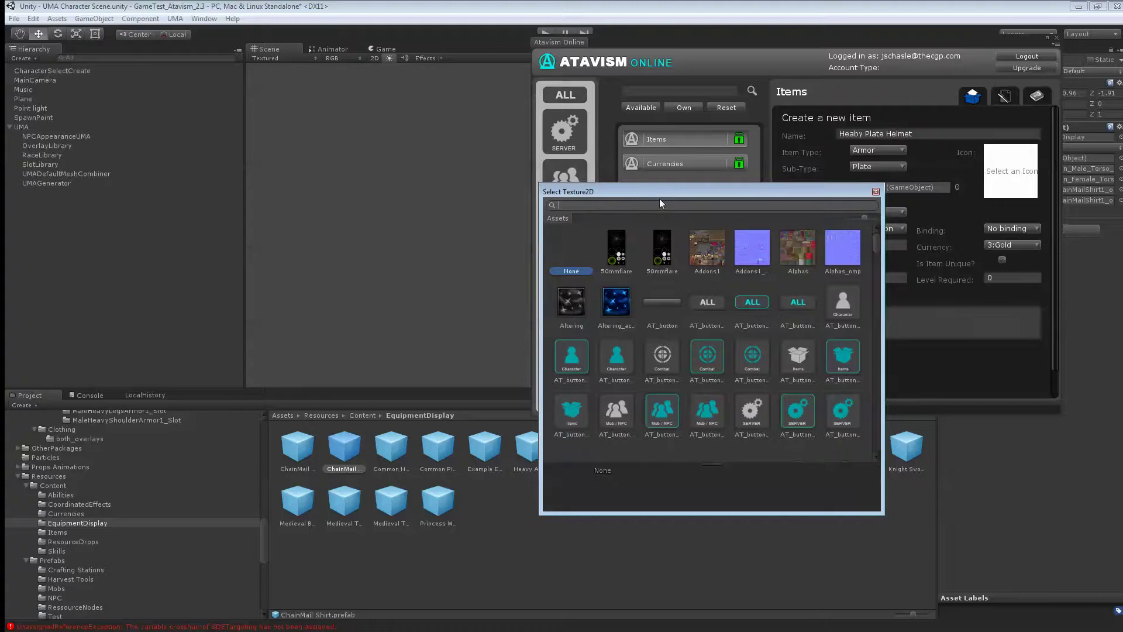
pyautogui.scroll(-4, 777, 322)
pyautogui.scroll(3, 777, 324)
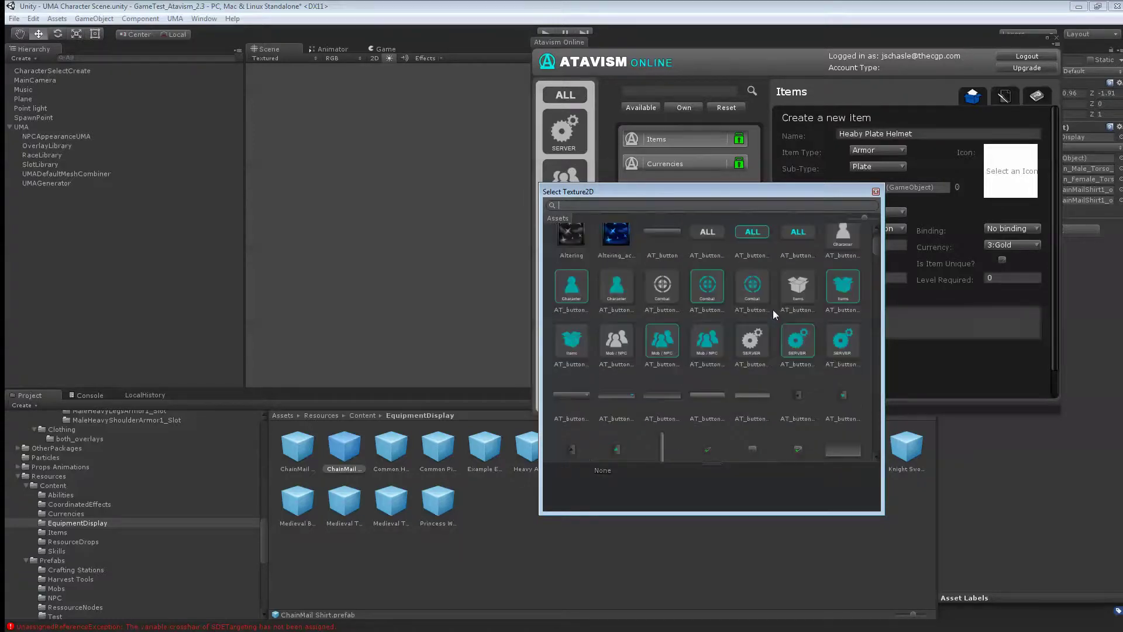
pyautogui.write('arn')
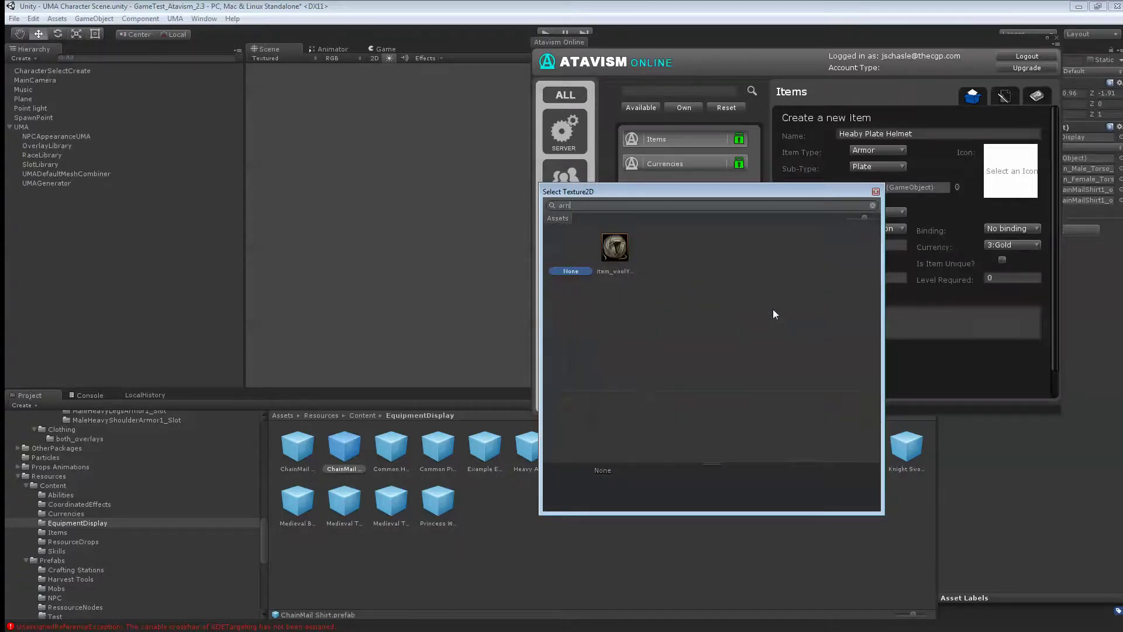
pyautogui.press('BackSpace')
pyautogui.write('mn')
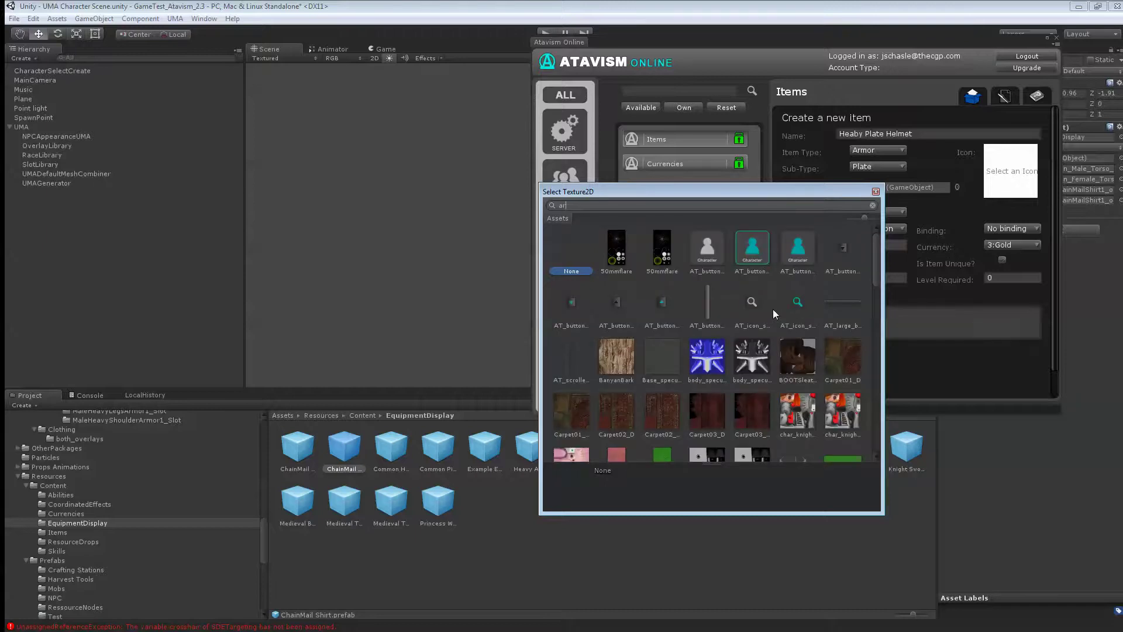
pyautogui.press('BackSpace')
pyautogui.press('BackSpace')
pyautogui.write('mor')
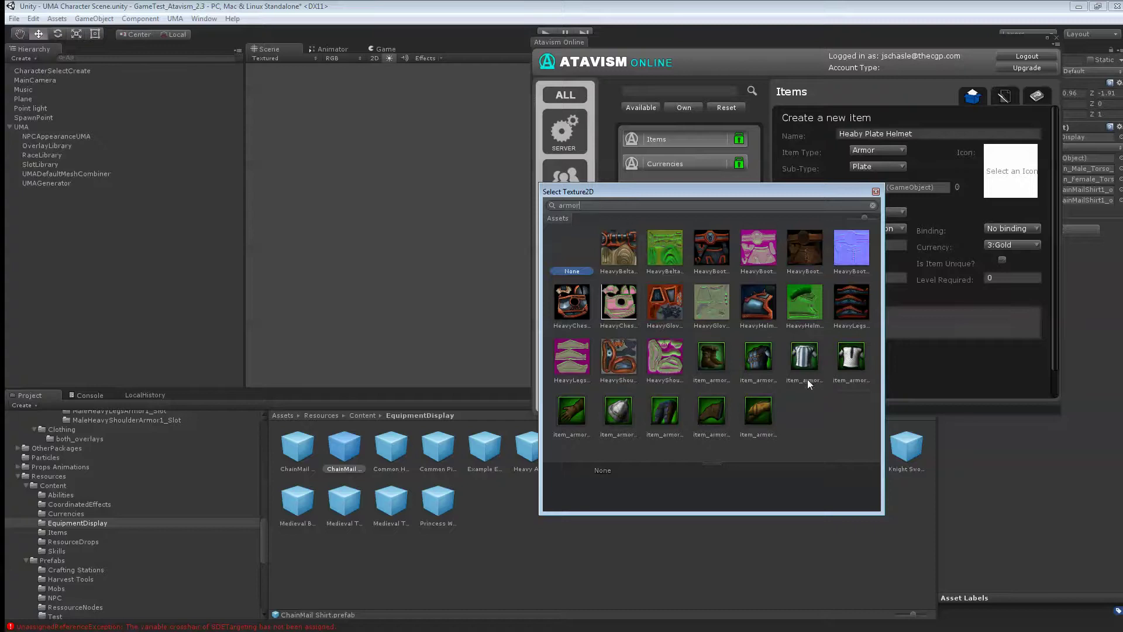
pyautogui.doubleClick(619, 411)
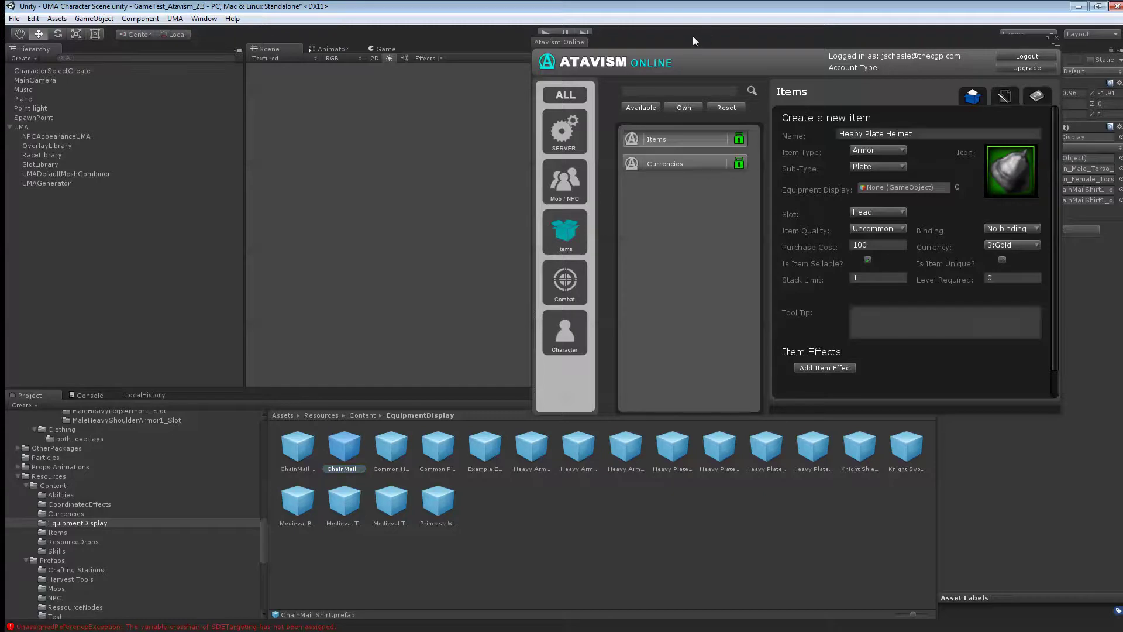
# - Drop the Heavy Armor Helmet prefab into the item's Equipment Display and save the item data
pyautogui.moveTo(644, 40); pyautogui.dragTo(383, 22)
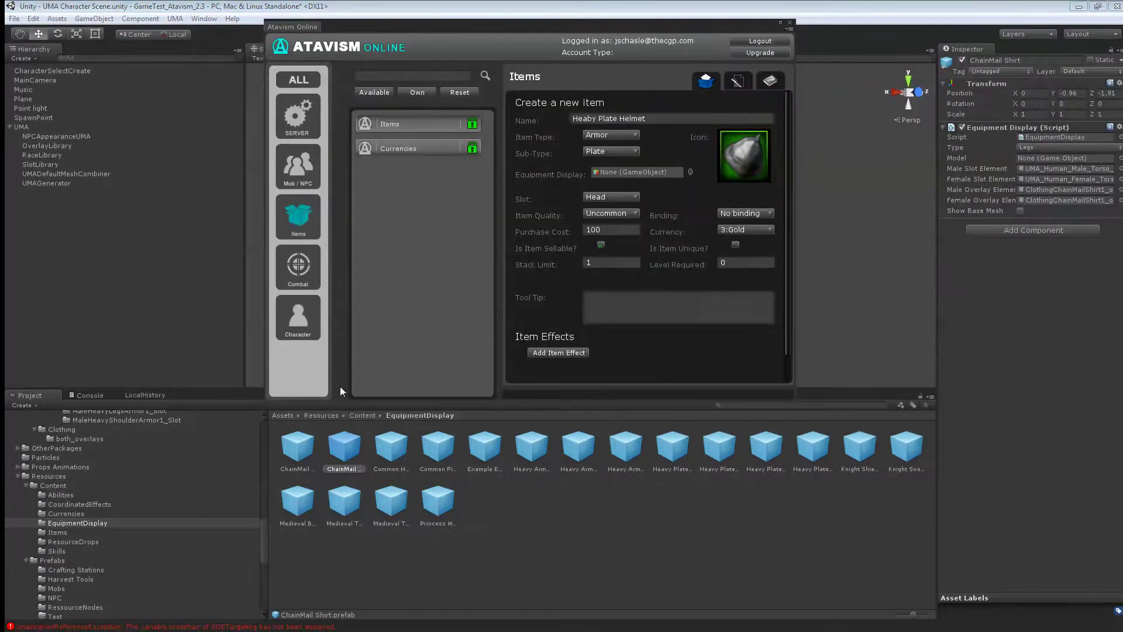
pyautogui.click(535, 452)
pyautogui.press('Right')
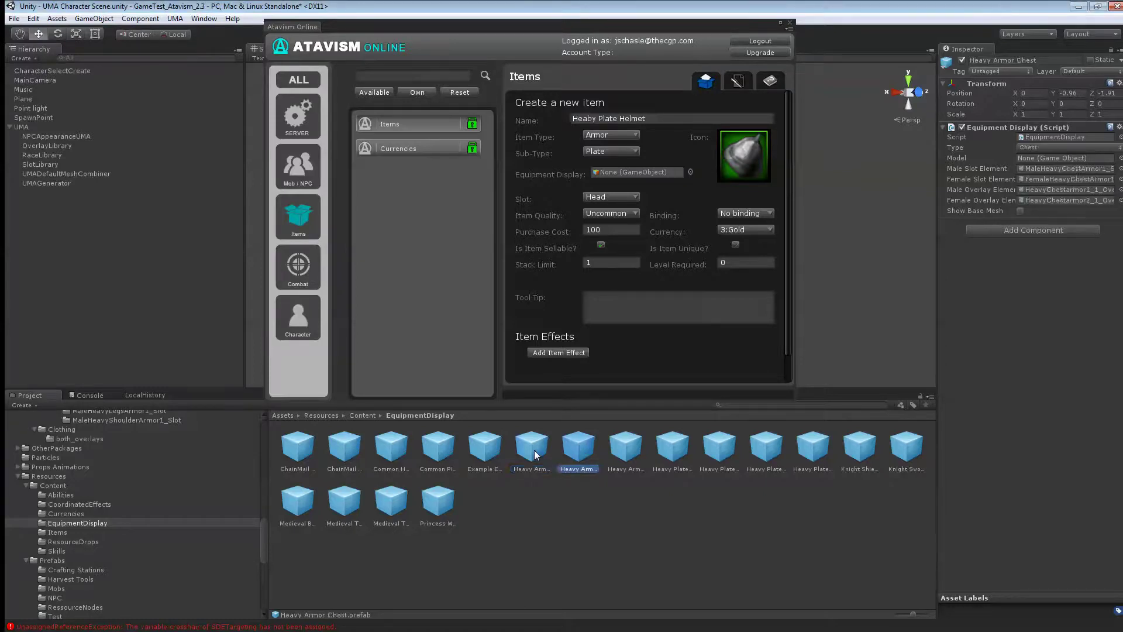
pyautogui.press('Right')
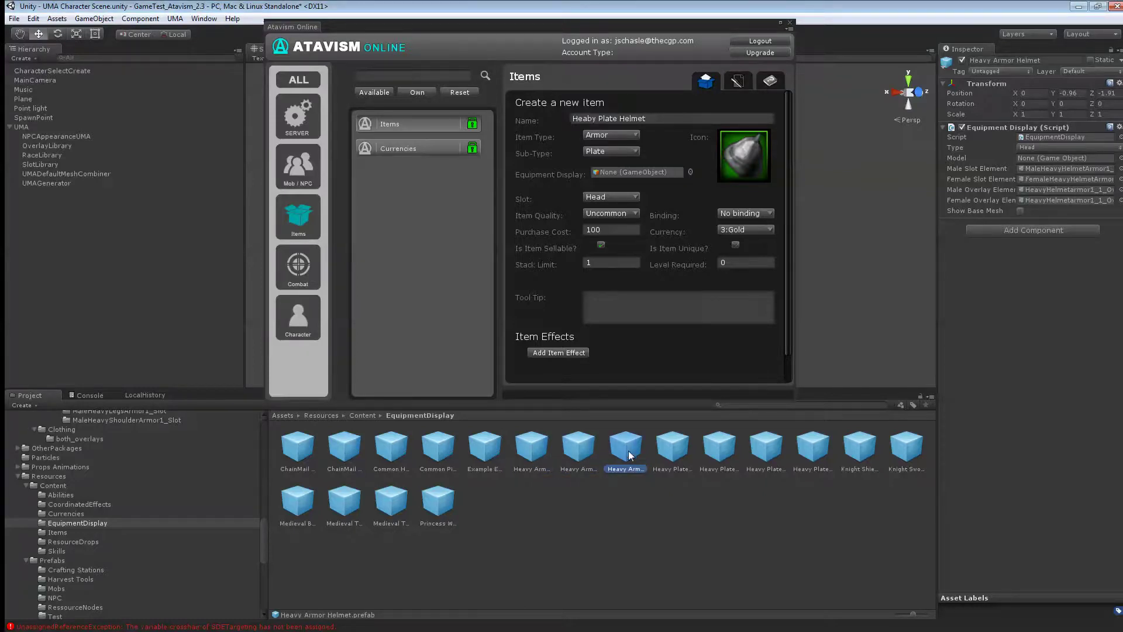
pyautogui.moveTo(629, 450); pyautogui.dragTo(634, 174)
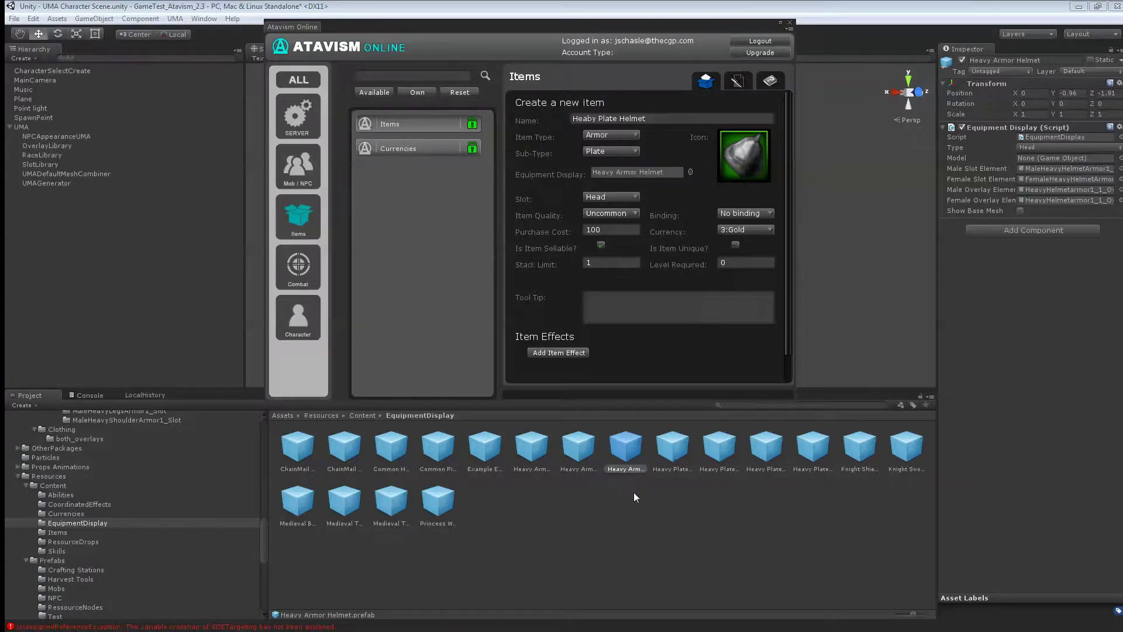
pyautogui.scroll(-3, 669, 231)
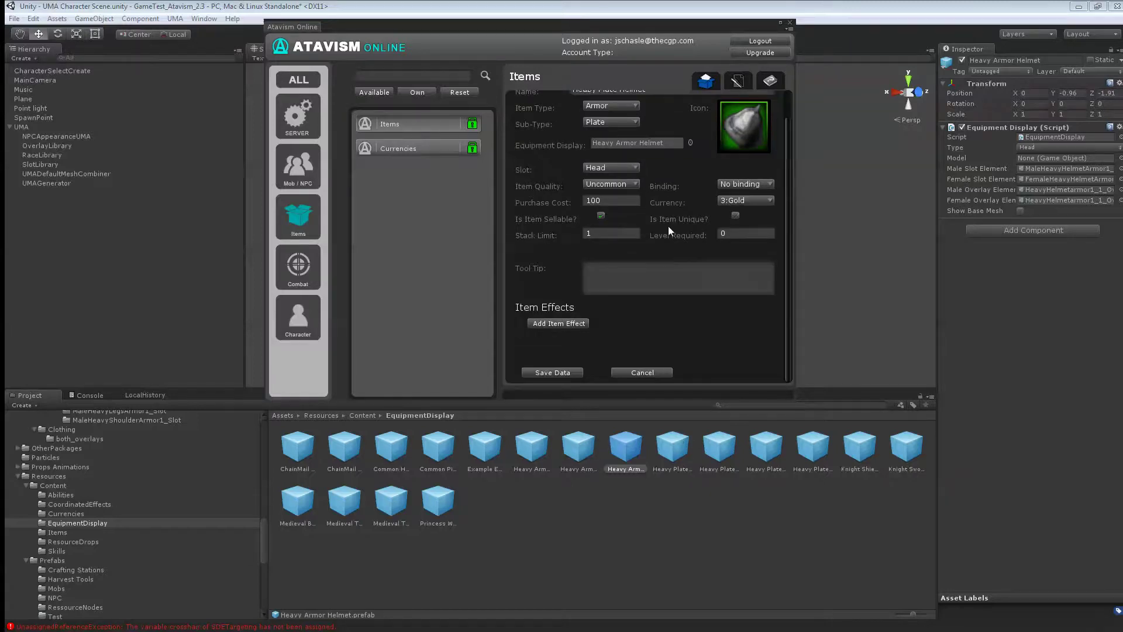
pyautogui.click(541, 374)
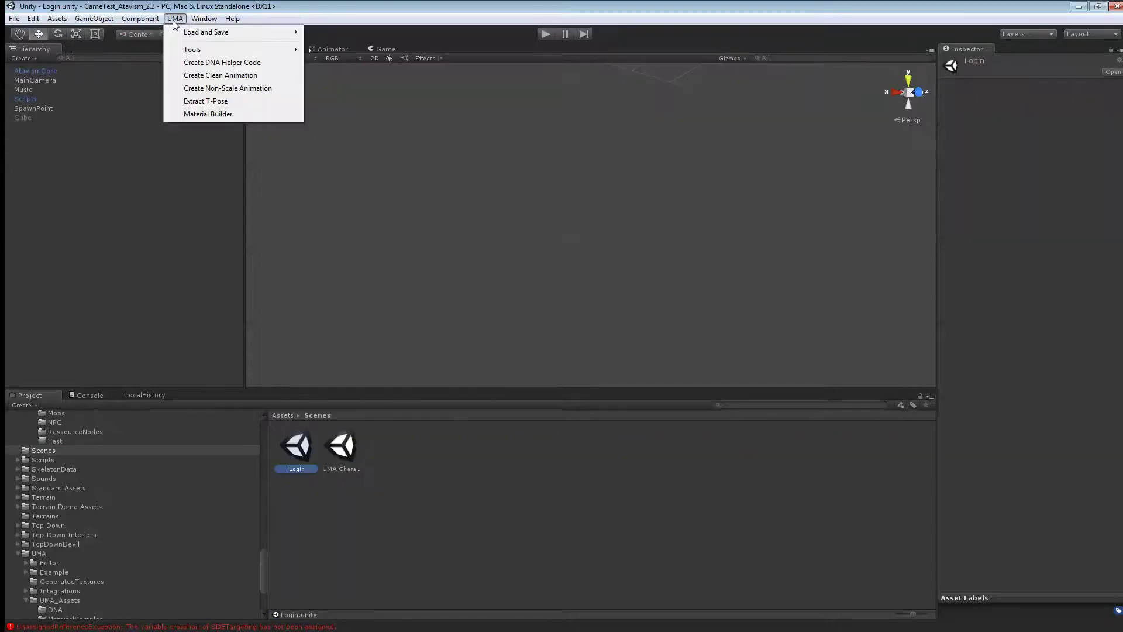
pyautogui.moveTo(204, 18)
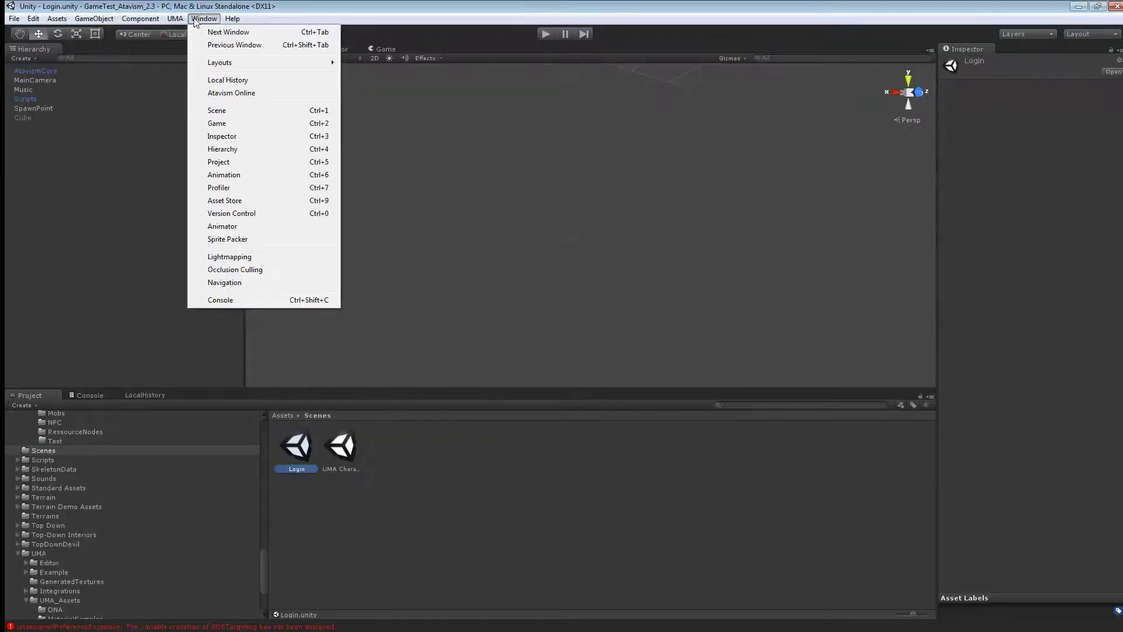
pyautogui.click(228, 93)
pyautogui.click(314, 213)
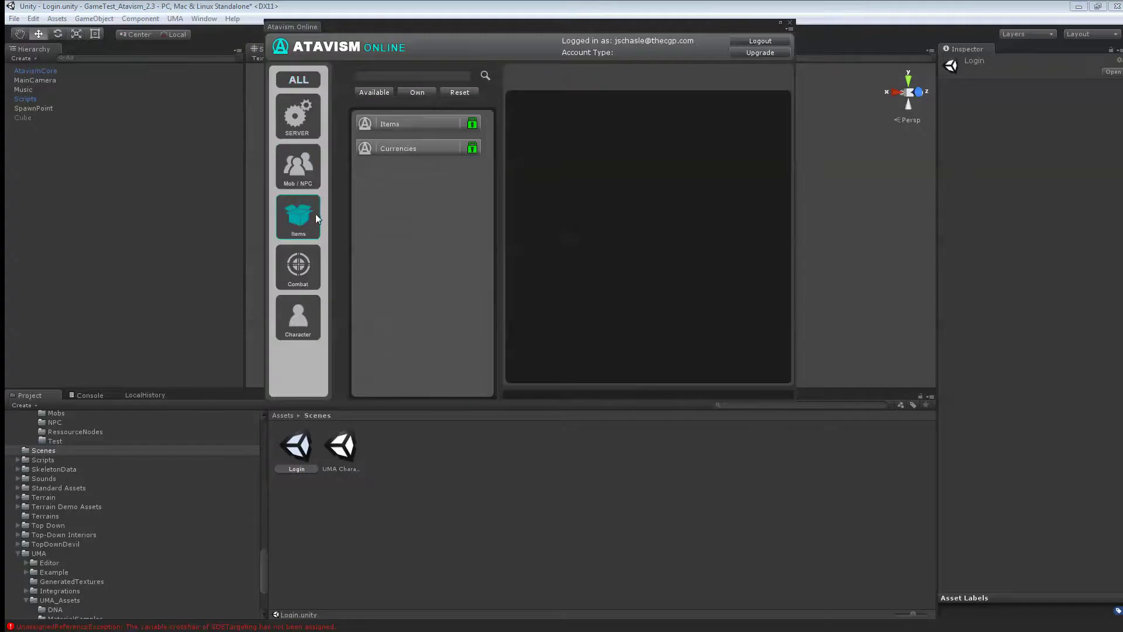
pyautogui.click(399, 125)
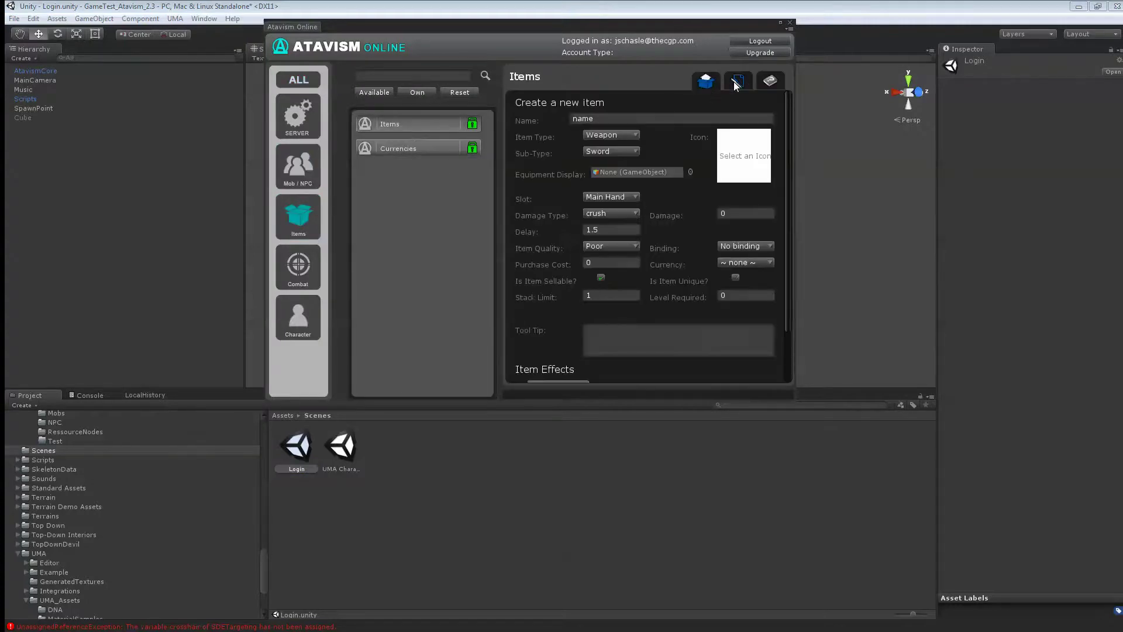
pyautogui.click(736, 82)
pyautogui.click(718, 103)
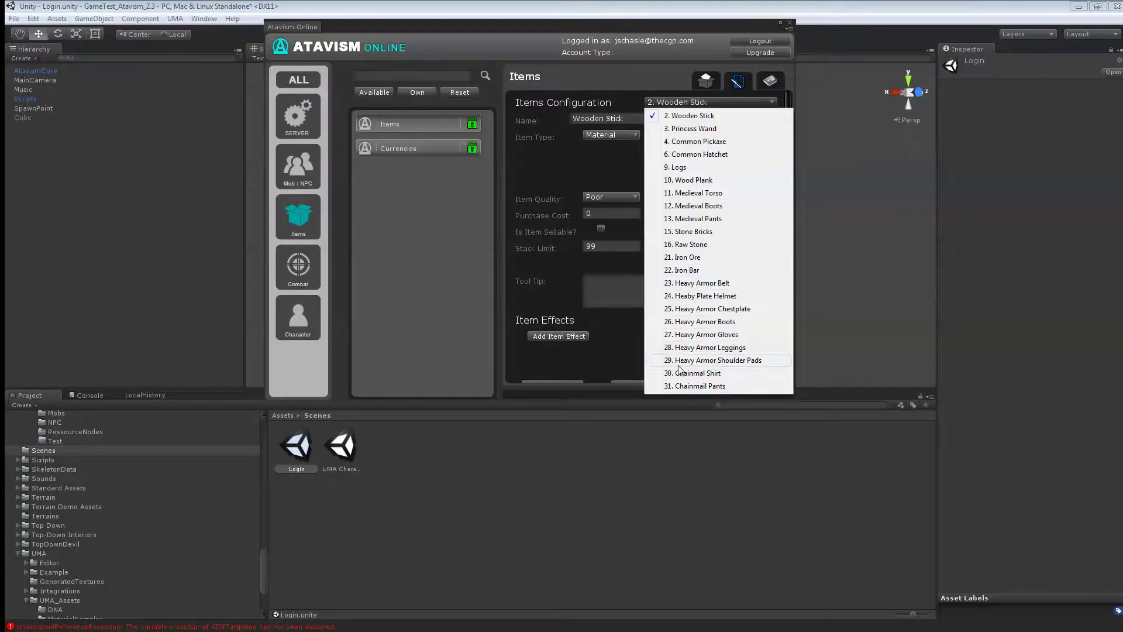
pyautogui.click(790, 23)
pyautogui.click(789, 23)
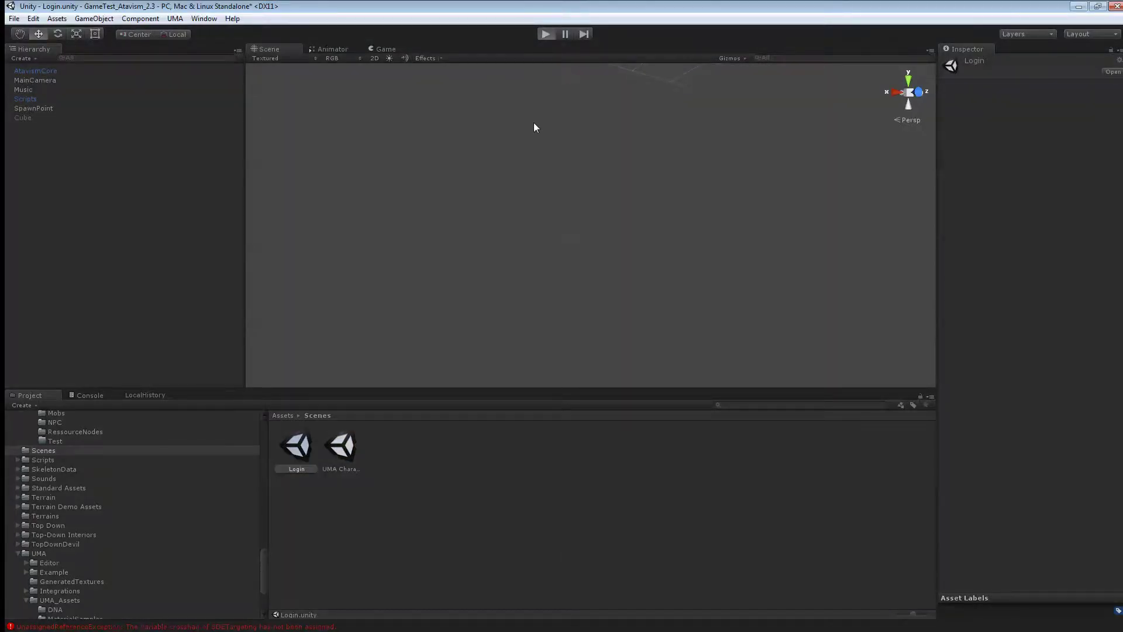
# - Enter Play mode, log in, create the character 'Toto', select it and enter the island world
pyautogui.hotkey('ctrl', 'p')
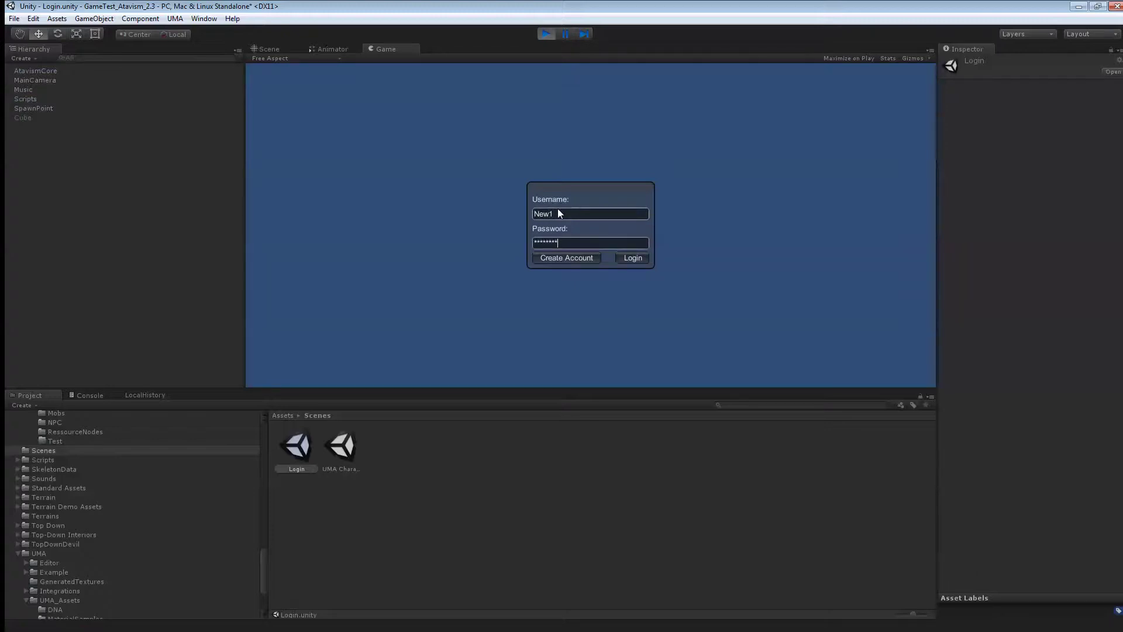
pyautogui.click(633, 258)
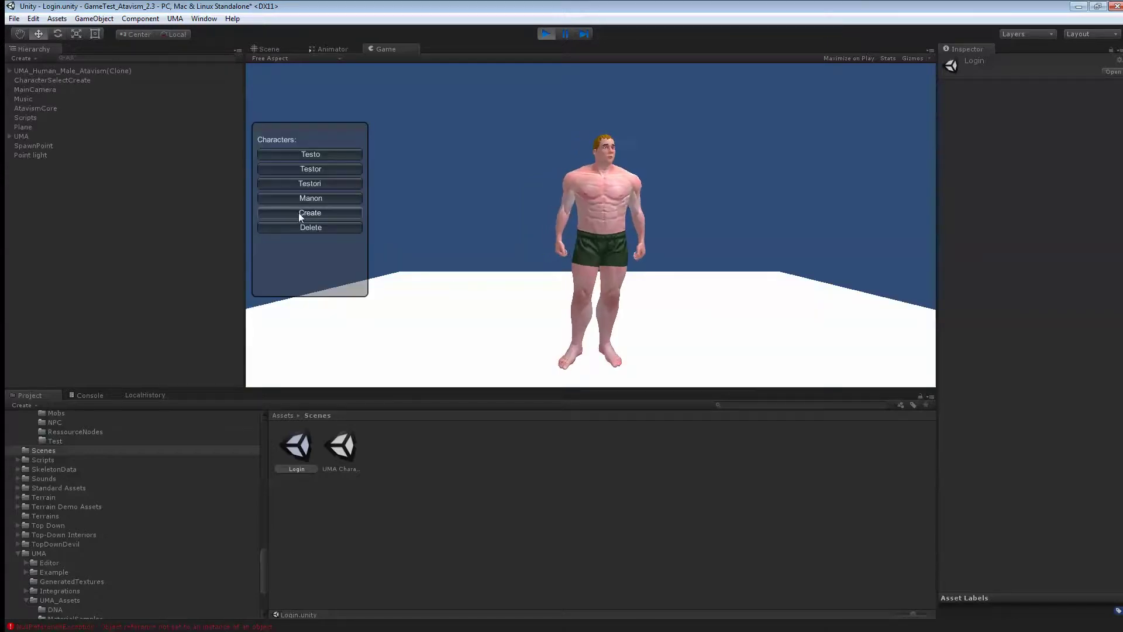
pyautogui.click(298, 214)
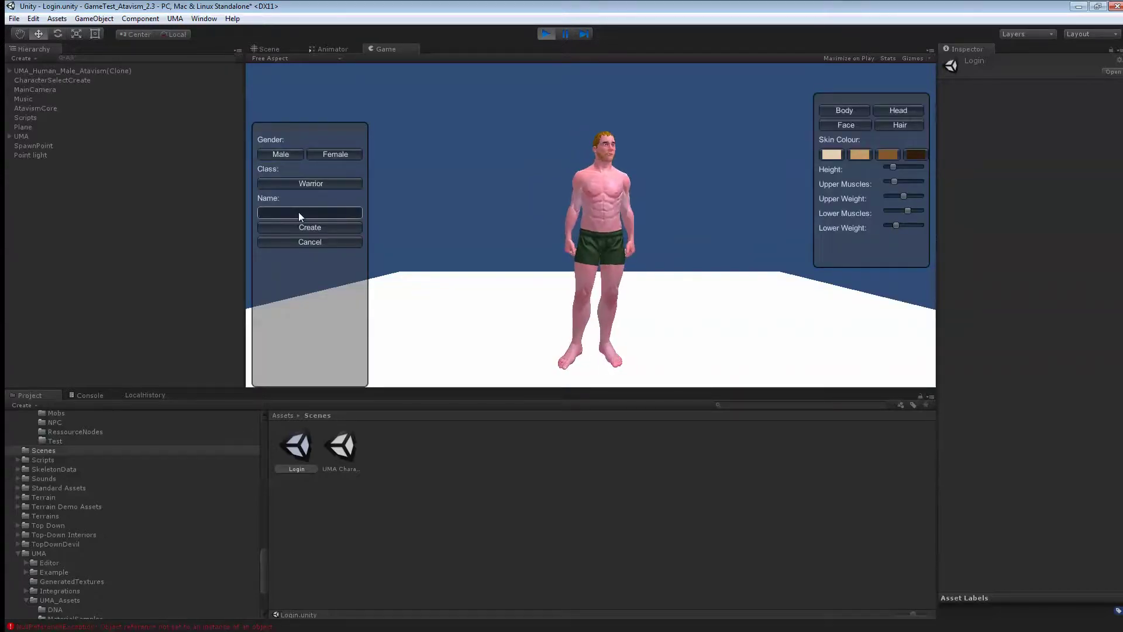
pyautogui.write('Toto')
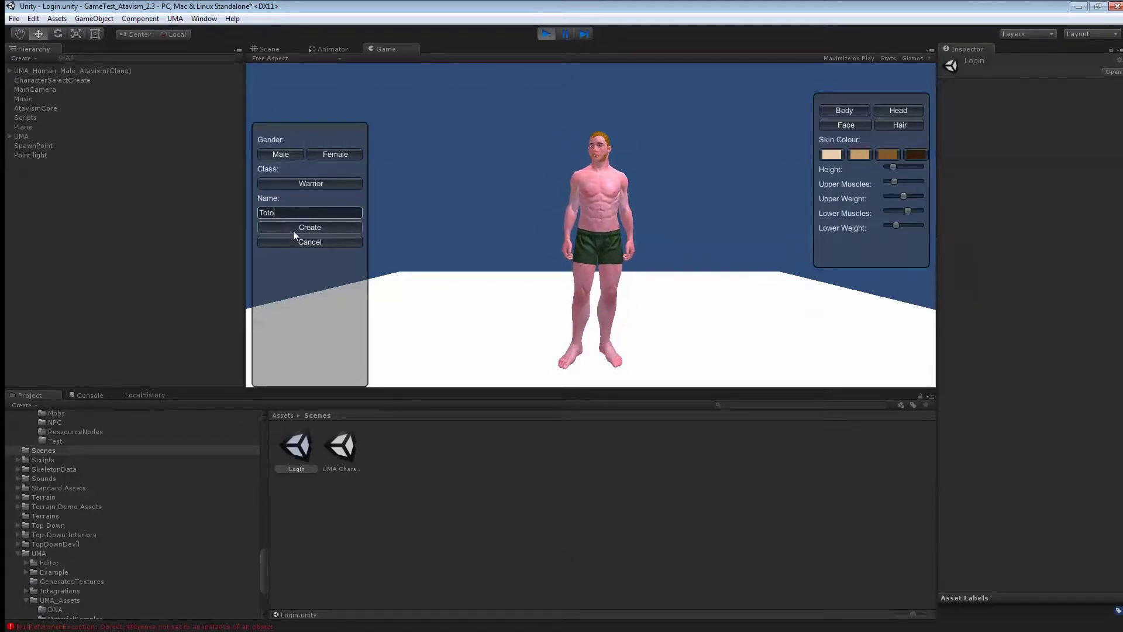
pyautogui.click(293, 231)
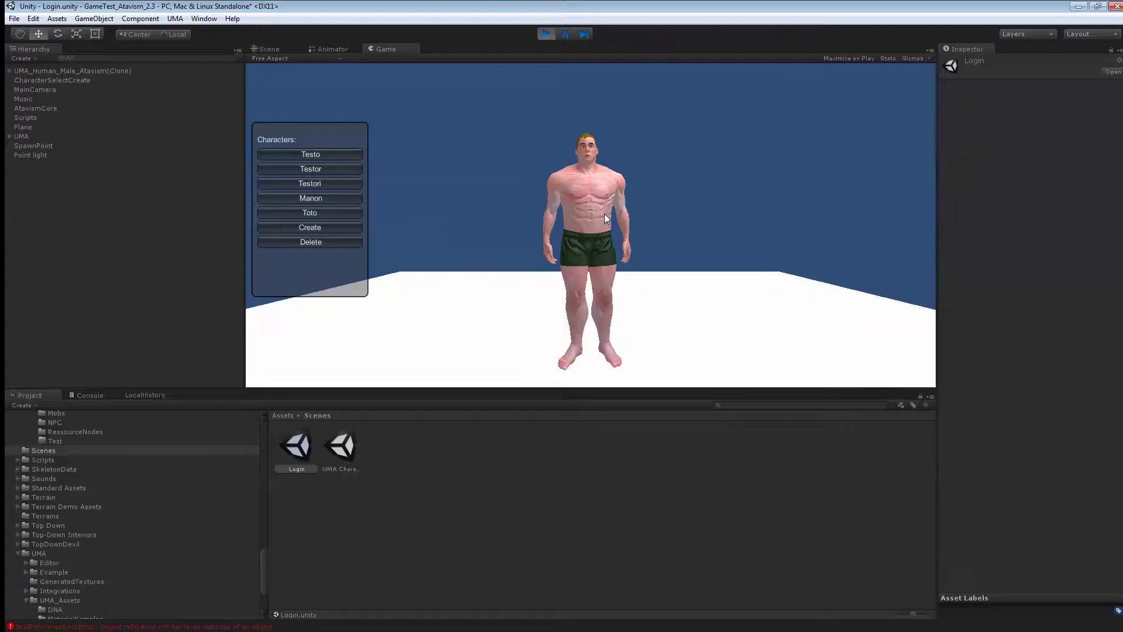
pyautogui.click(323, 214)
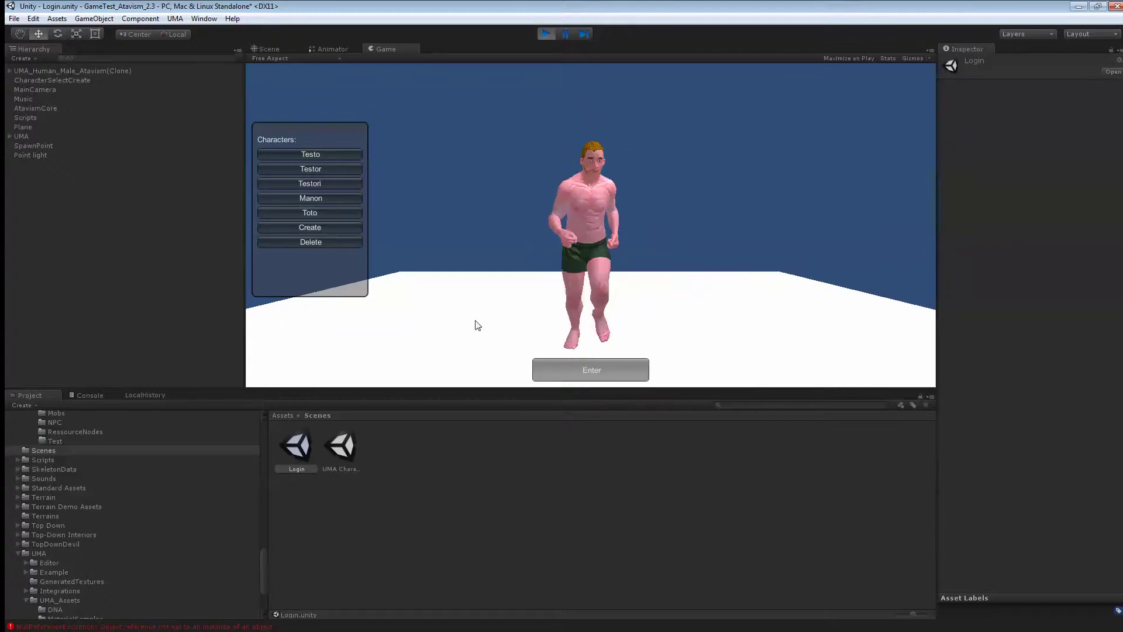
pyautogui.click(579, 374)
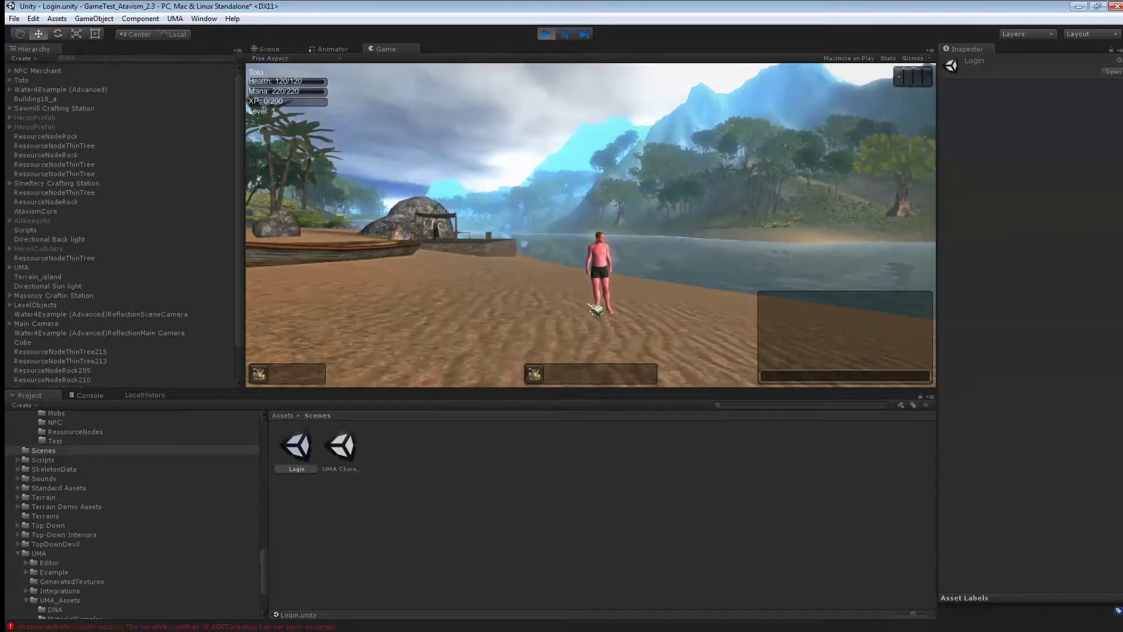
# - Submit '/gi 2' in chat to add items, then equip the Heavy Armor Belt from the bag
pyautogui.press('Return')
pyautogui.write('/')
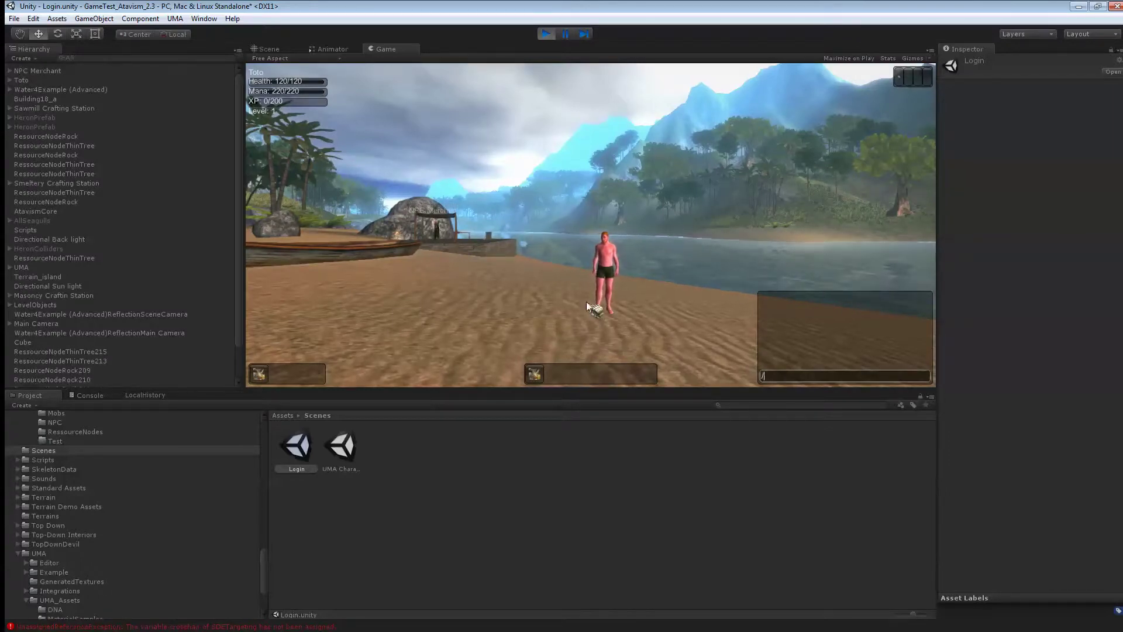
pyautogui.write('gi 2')
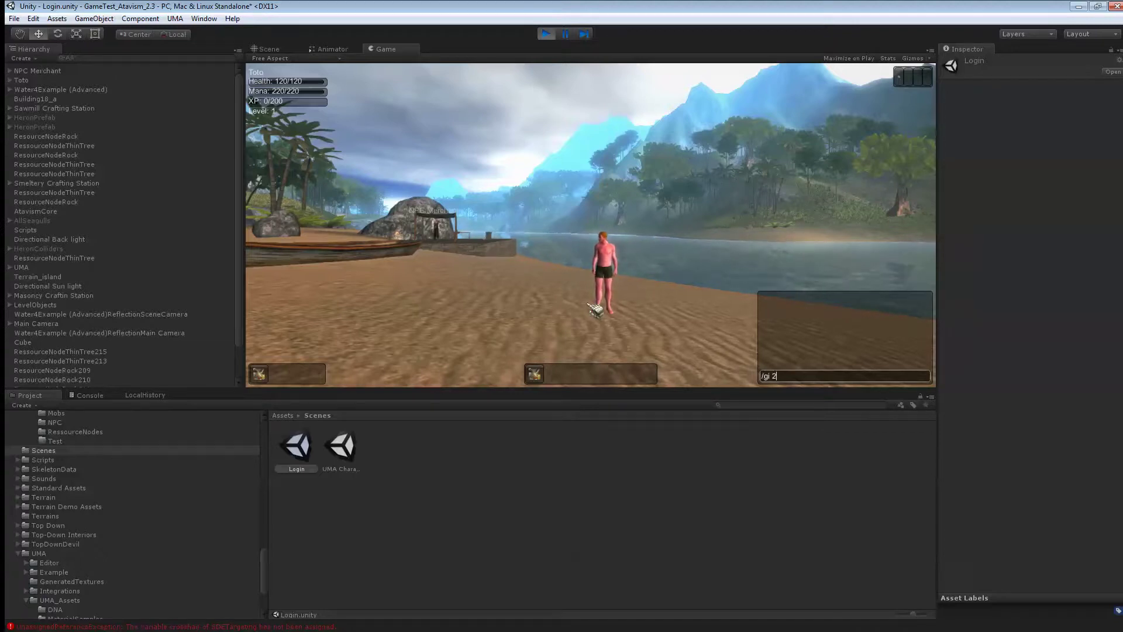
pyautogui.press('Return')
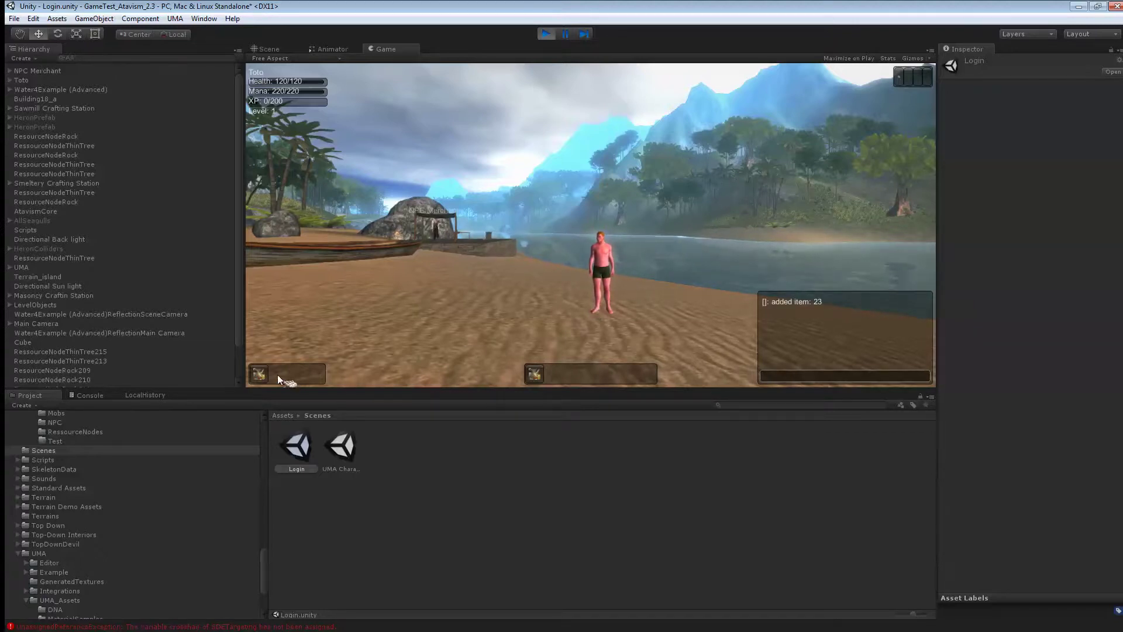
pyautogui.click(259, 374)
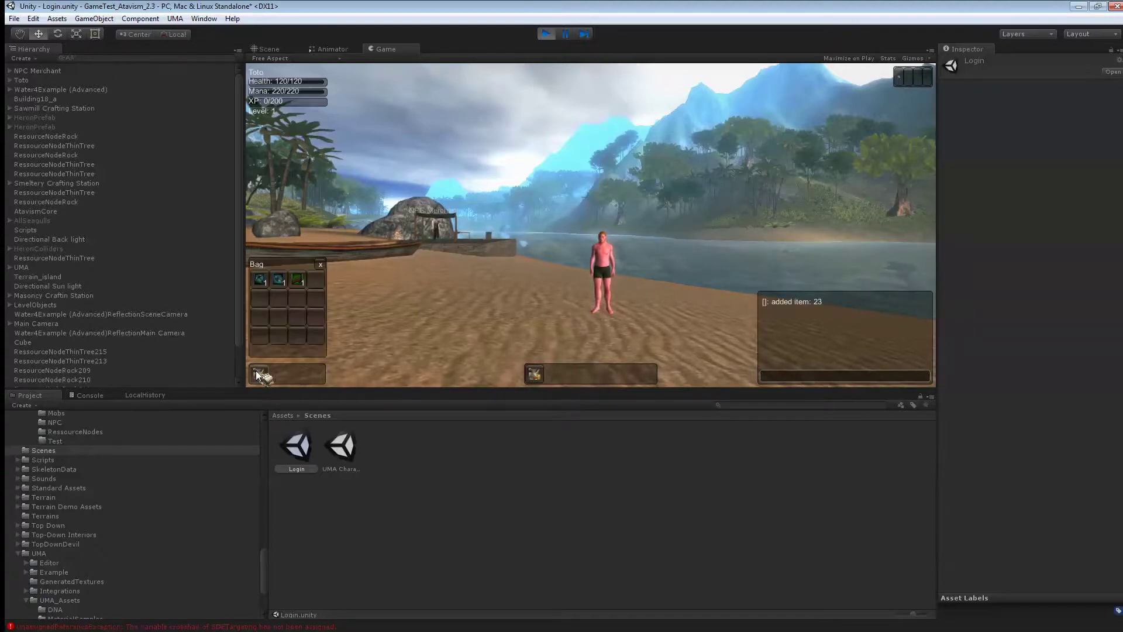
pyautogui.rightClick(301, 283)
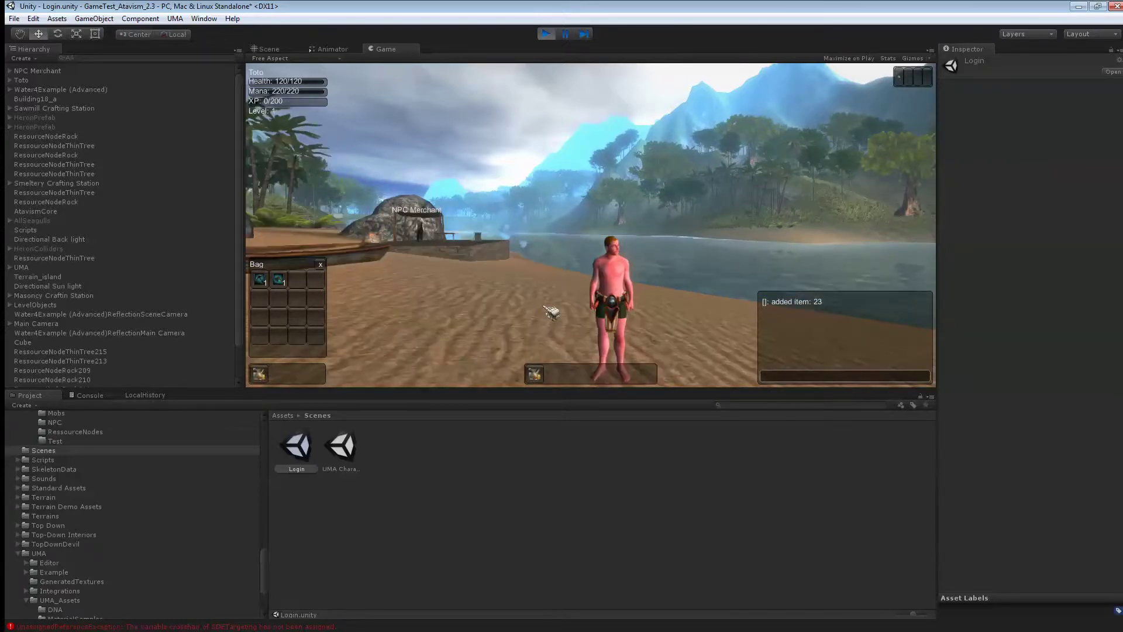
pyautogui.moveTo(709, 303); pyautogui.dragTo(600, 224)
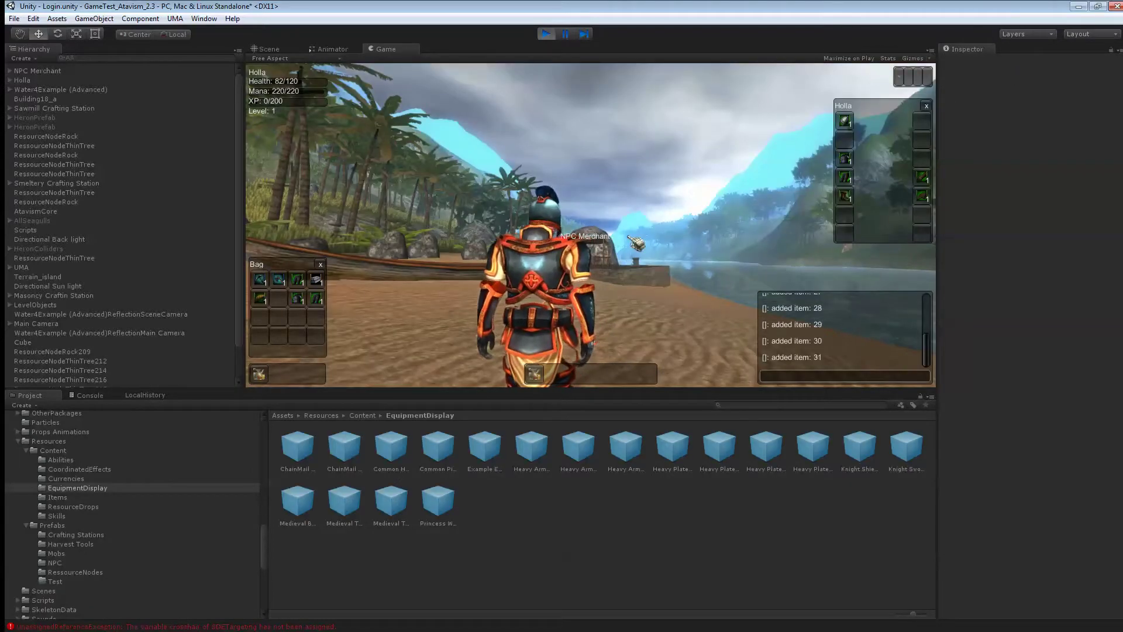
# - Walk and turn the character with the WASD keys to inspect its armour from all sides
pyautogui.press('a')
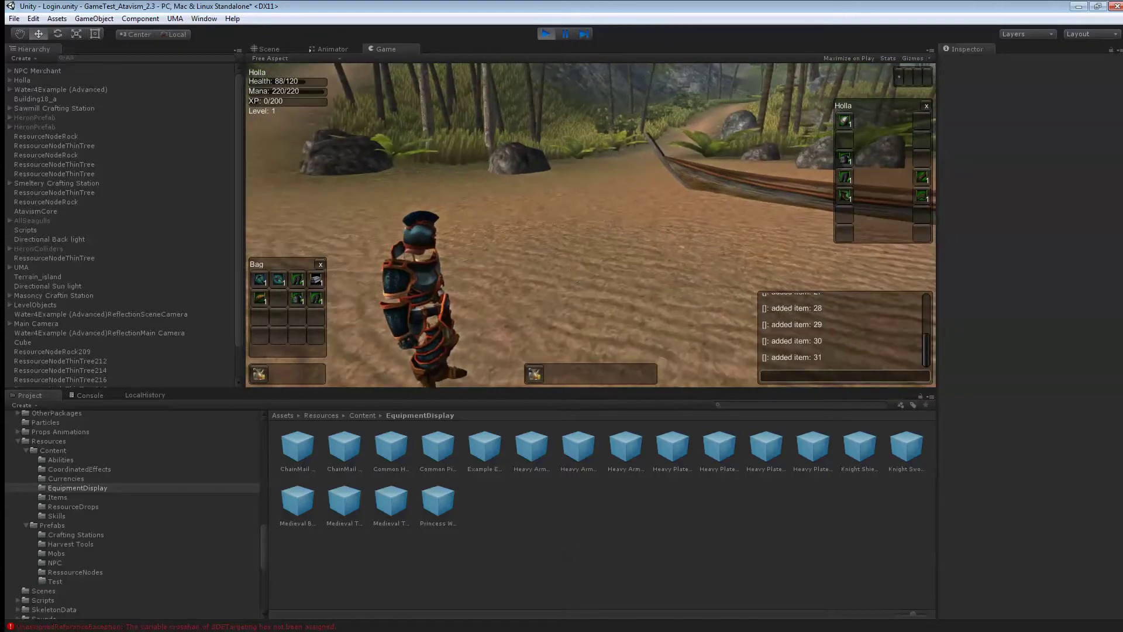
pyautogui.press('a')
pyautogui.press('s')
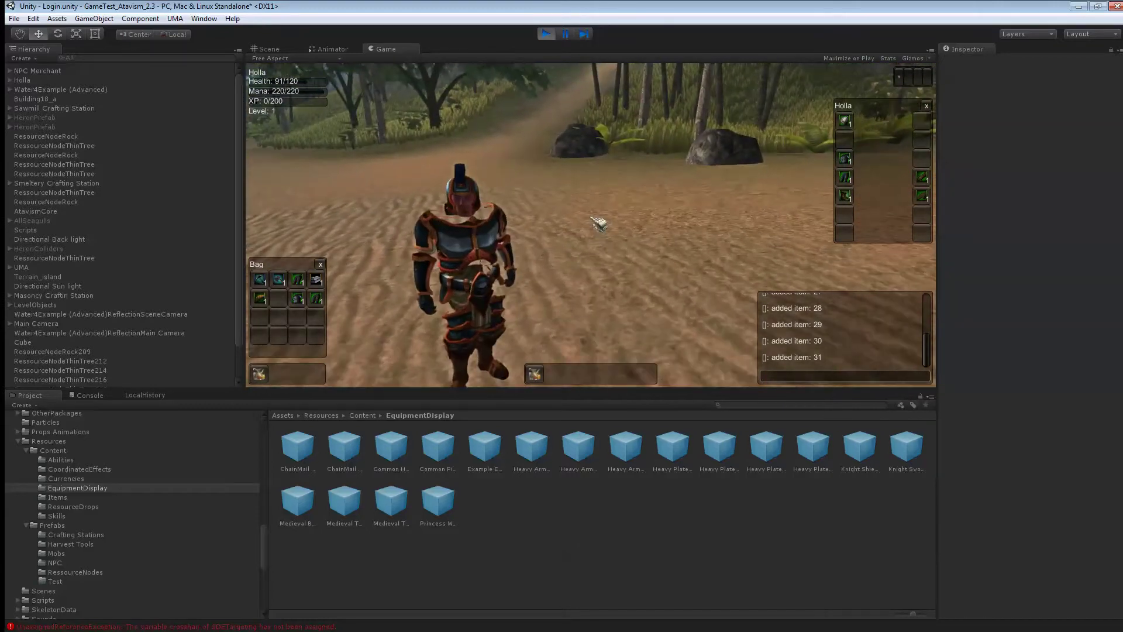
pyautogui.press('w')
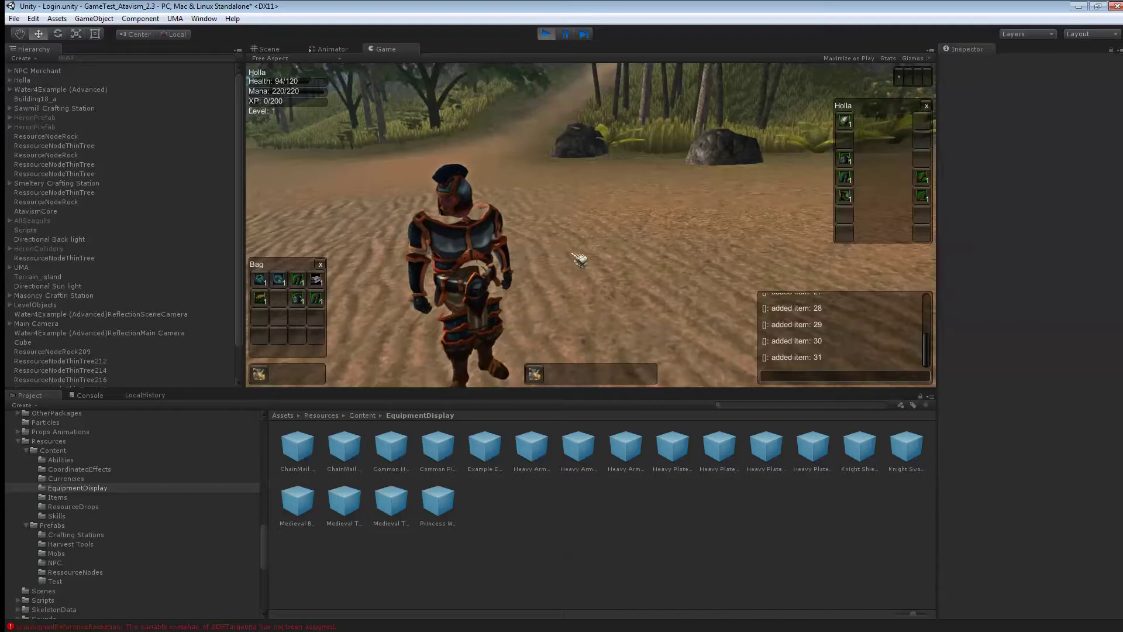
pyautogui.press('s')
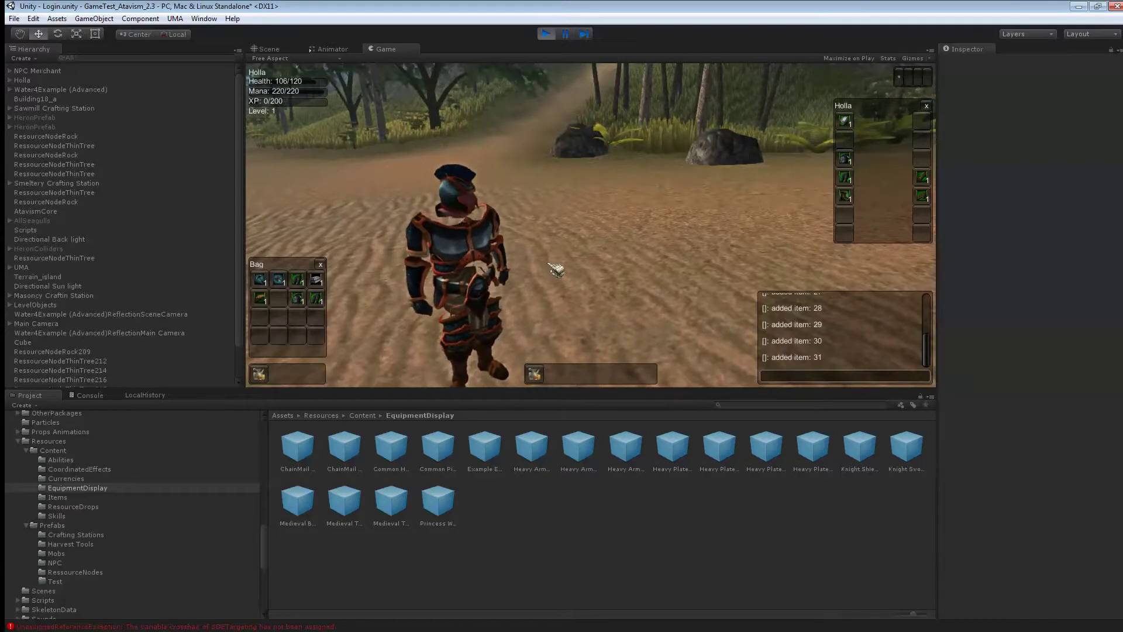
pyautogui.press('a')
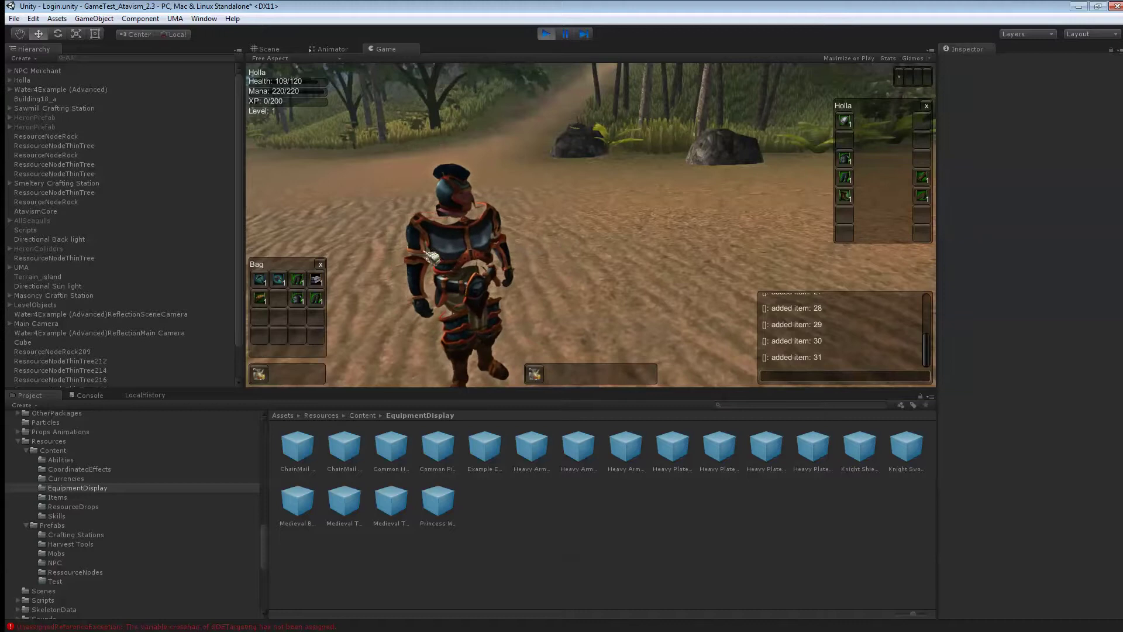
# - Equip the Chainmail Pants from the bag
pyautogui.moveTo(316, 300)
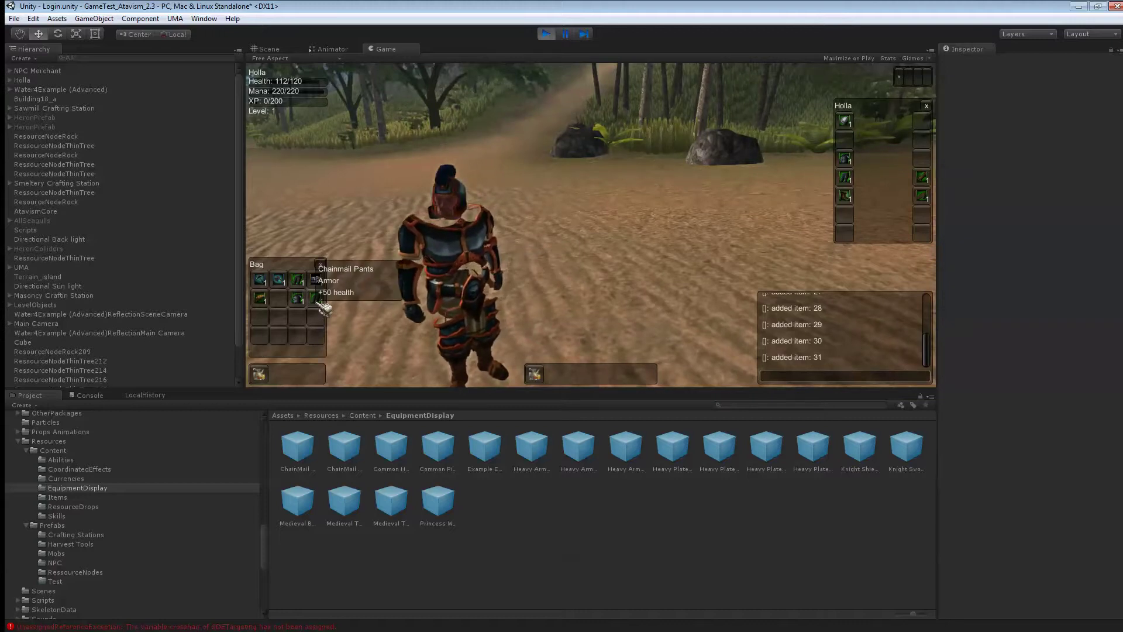
pyautogui.rightClick(319, 301)
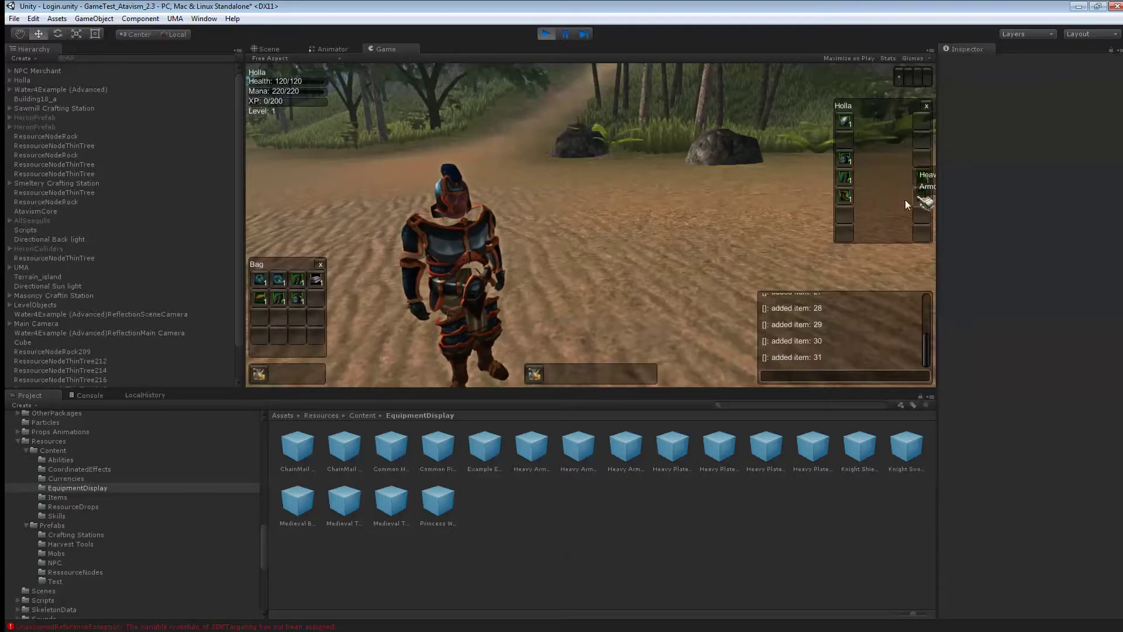
pyautogui.moveTo(264, 309)
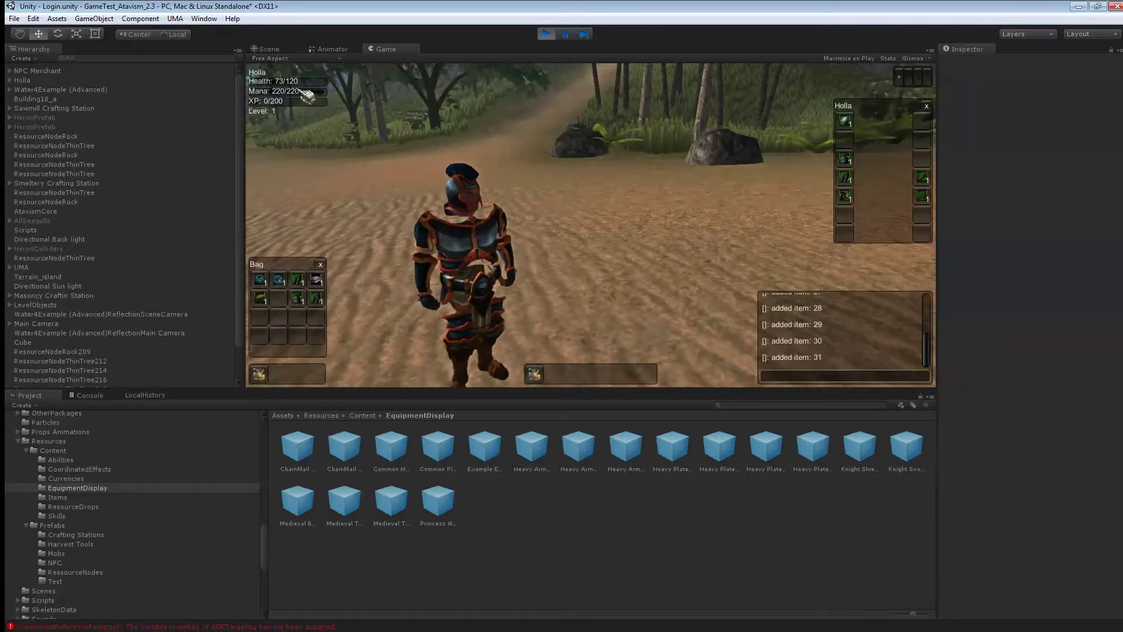
# - Stop Play mode and enable Show Base Mesh on the Heavy Armor Boots prefab
pyautogui.click(545, 33)
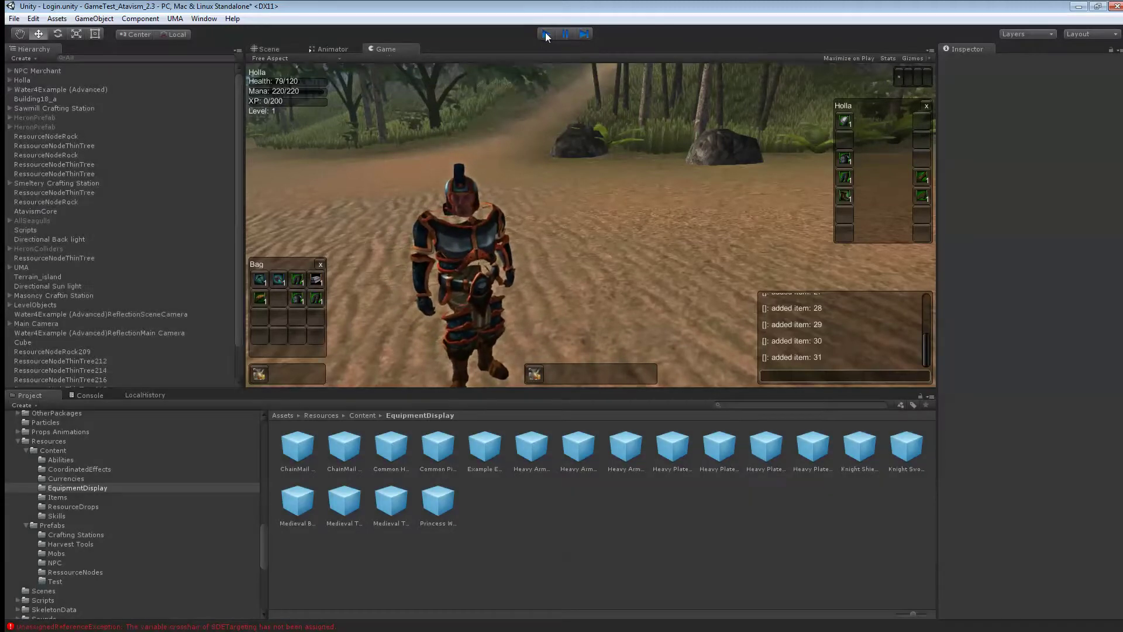
pyautogui.click(525, 447)
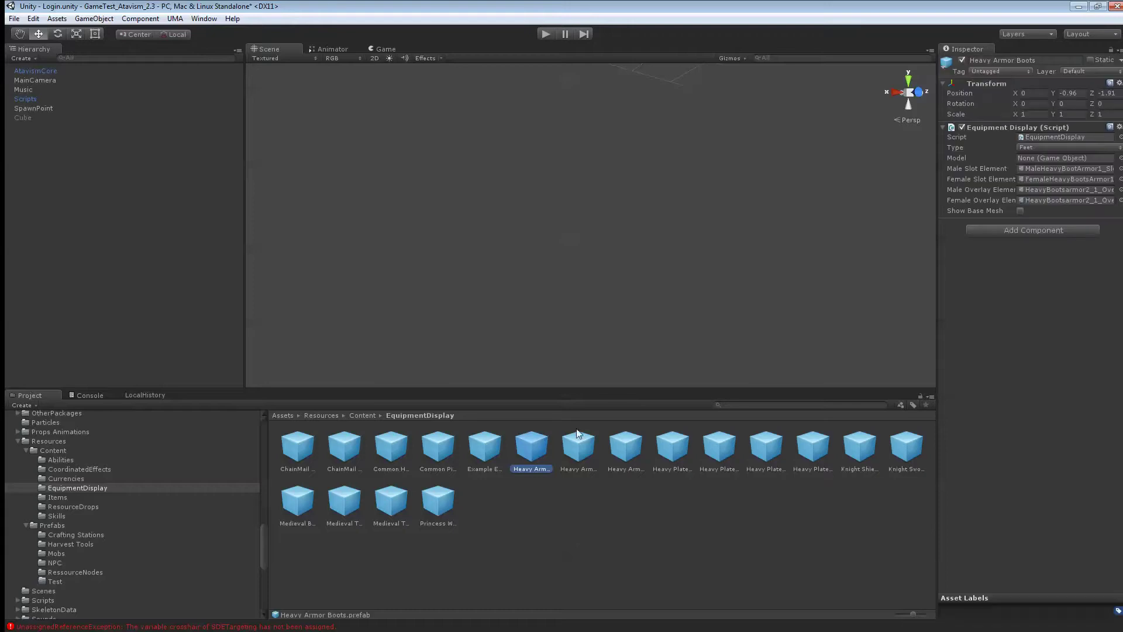
pyautogui.click(1021, 210)
# - Go through the Chest, Helmet, Belt, Gloves, Legs, Shoulder and Medieval Trouser prefabs, then play again
pyautogui.click(578, 446)
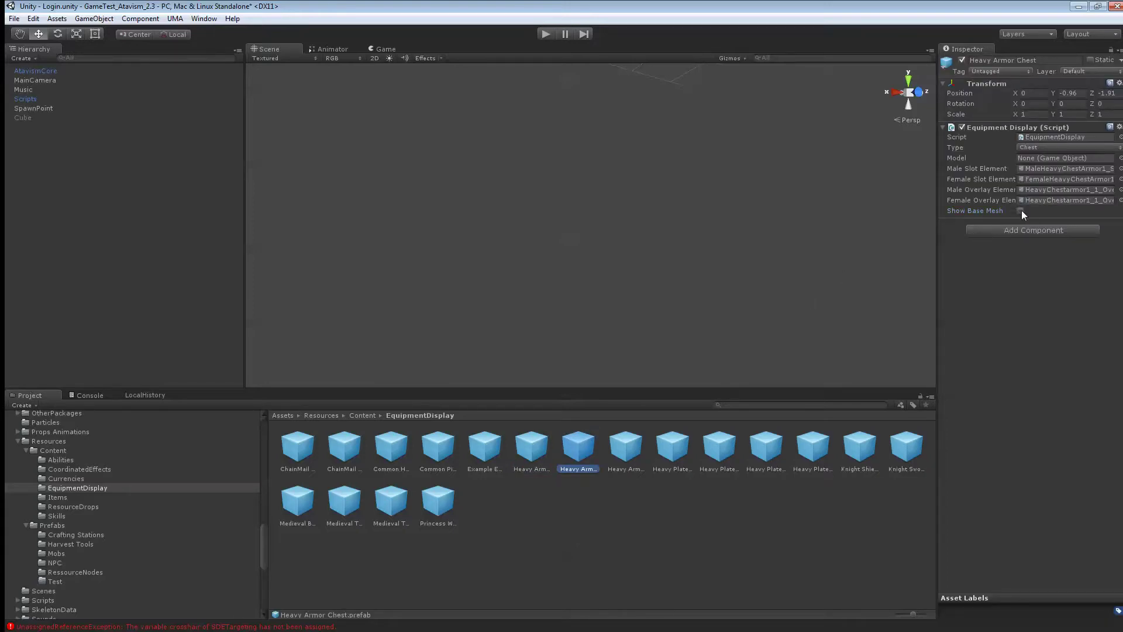
pyautogui.click(624, 447)
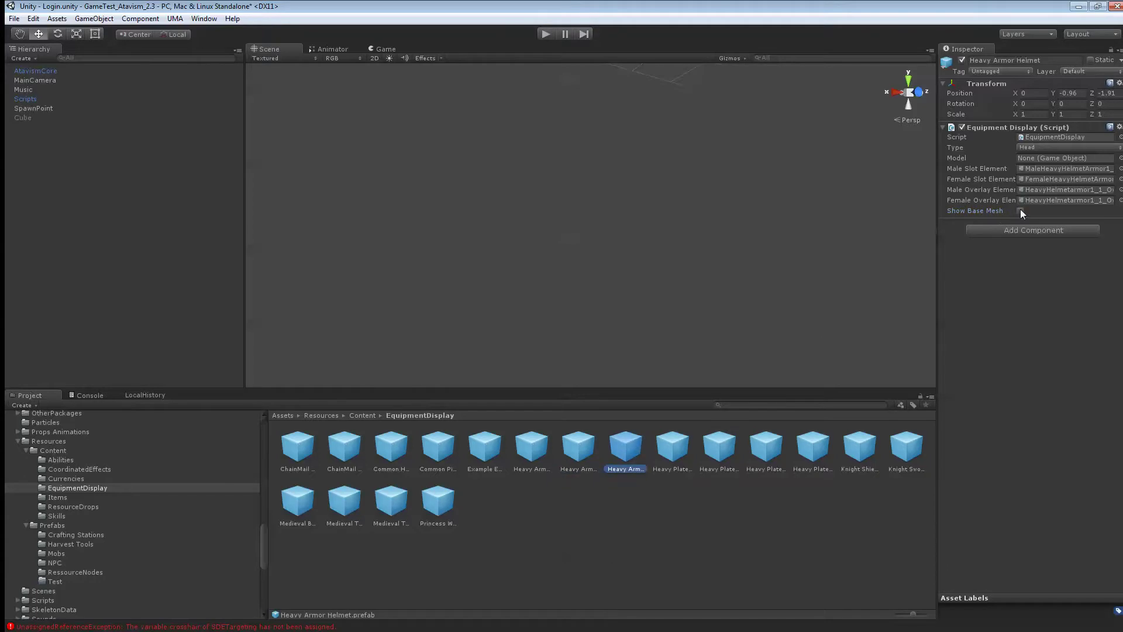
pyautogui.click(672, 446)
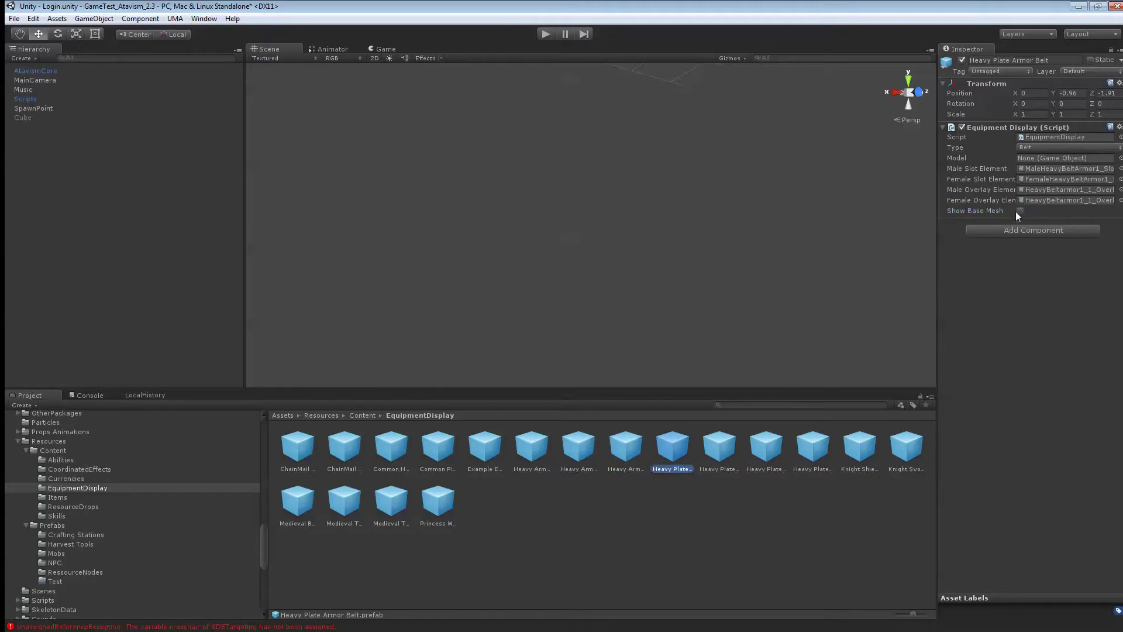
pyautogui.click(725, 451)
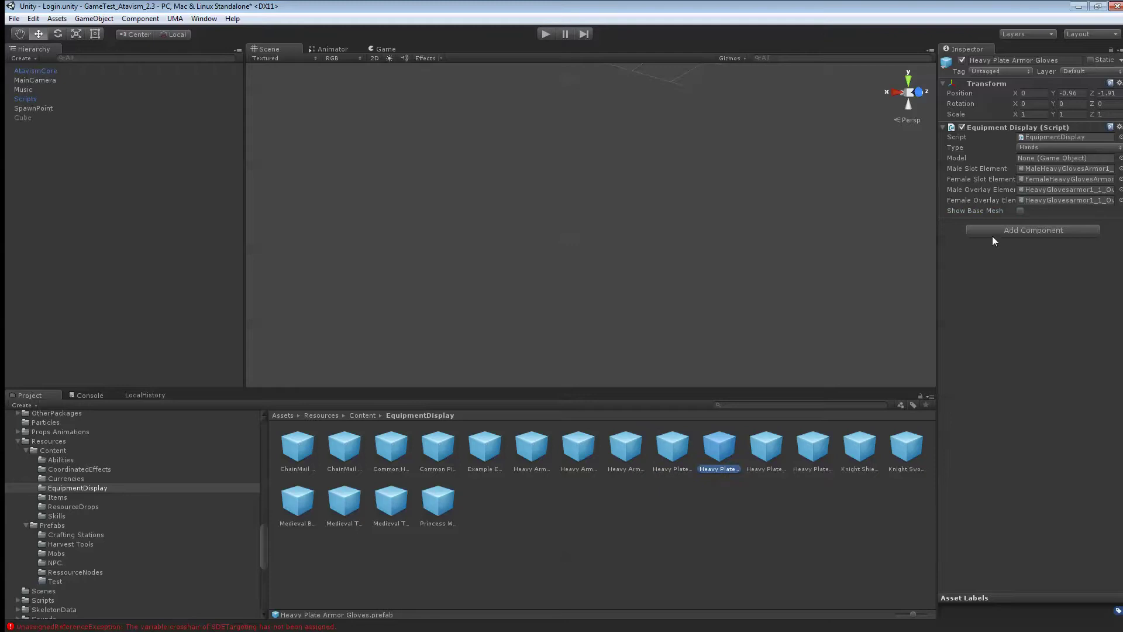
pyautogui.click(777, 450)
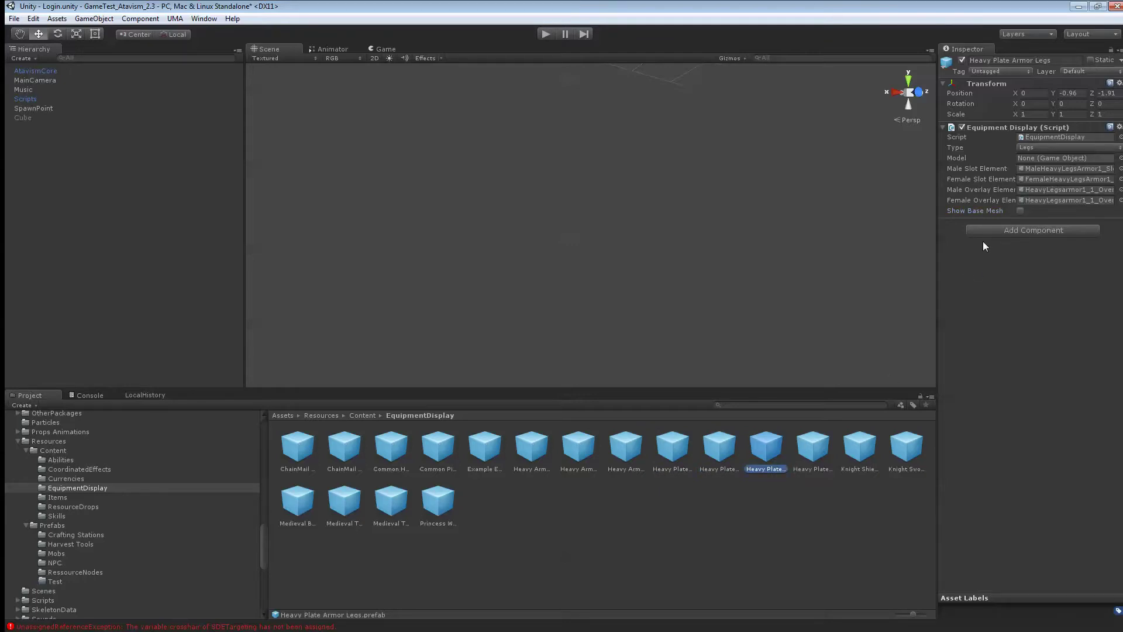
pyautogui.click(816, 450)
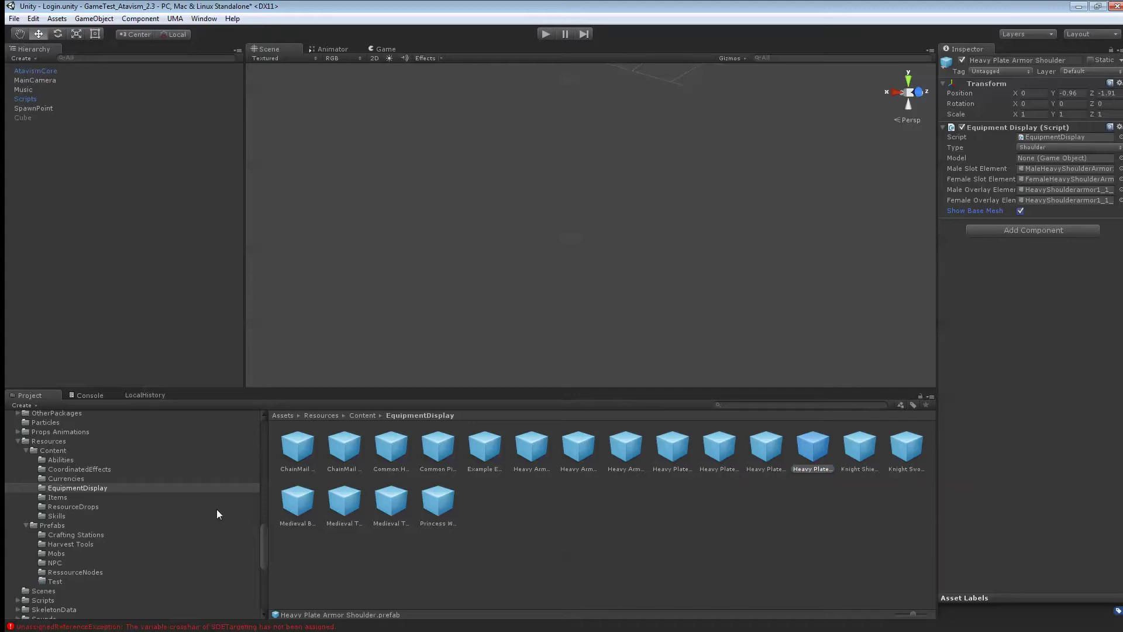
pyautogui.click(389, 502)
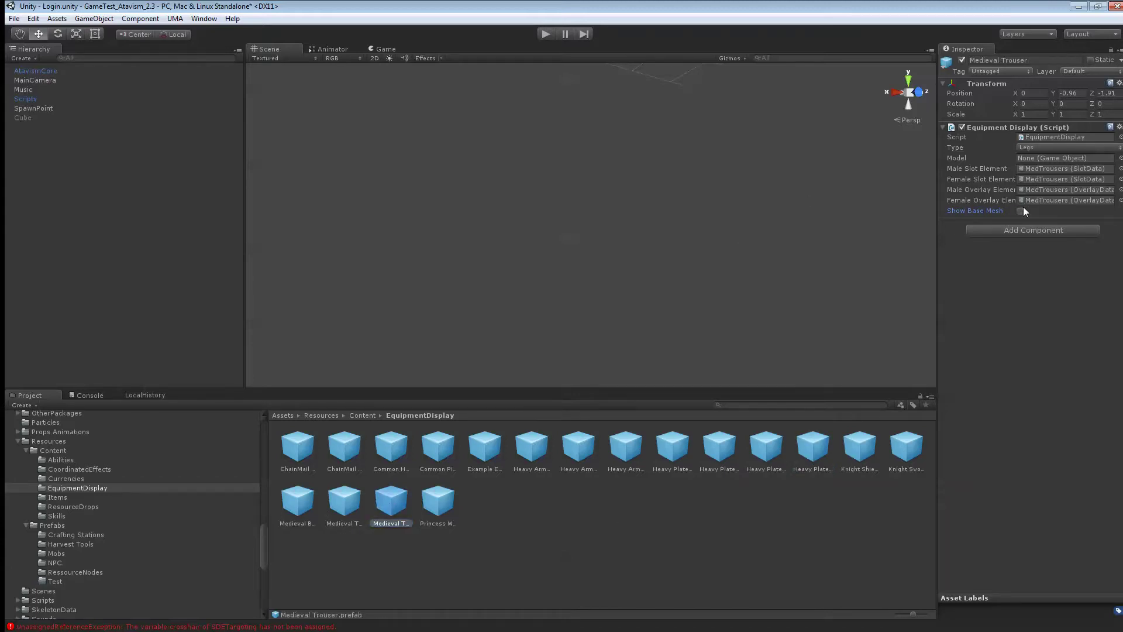
pyautogui.click(544, 34)
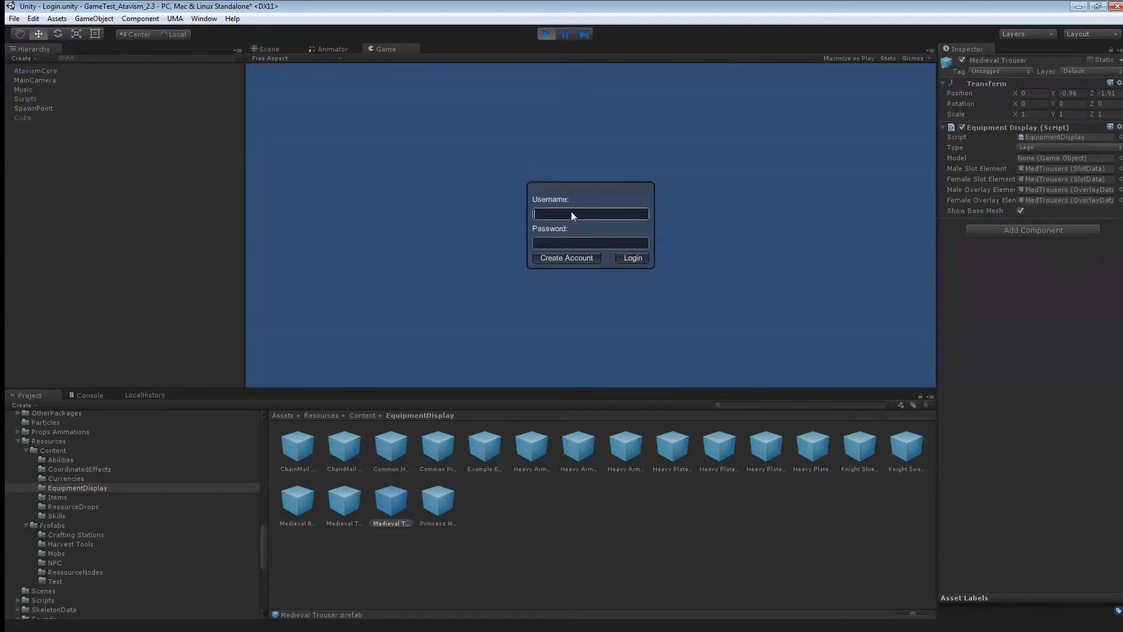
# - Log in with the account username and password, select the armoured character and rotate it to see its back
pyautogui.write('New1')
pyautogui.press('Tab')
pyautogui.click(632, 258)
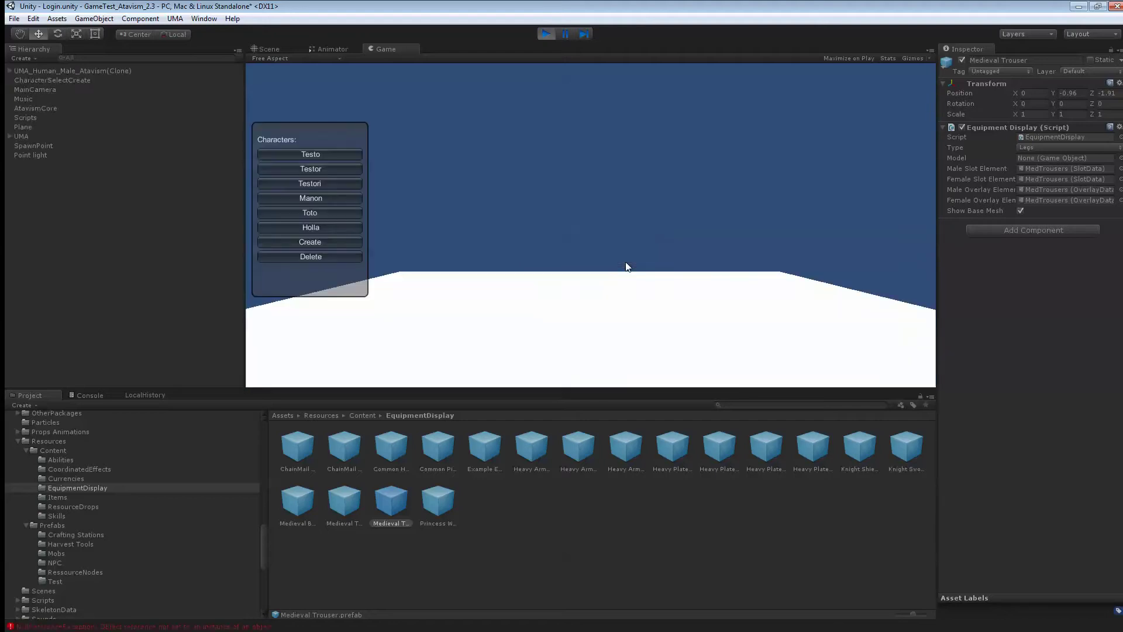
pyautogui.click(322, 227)
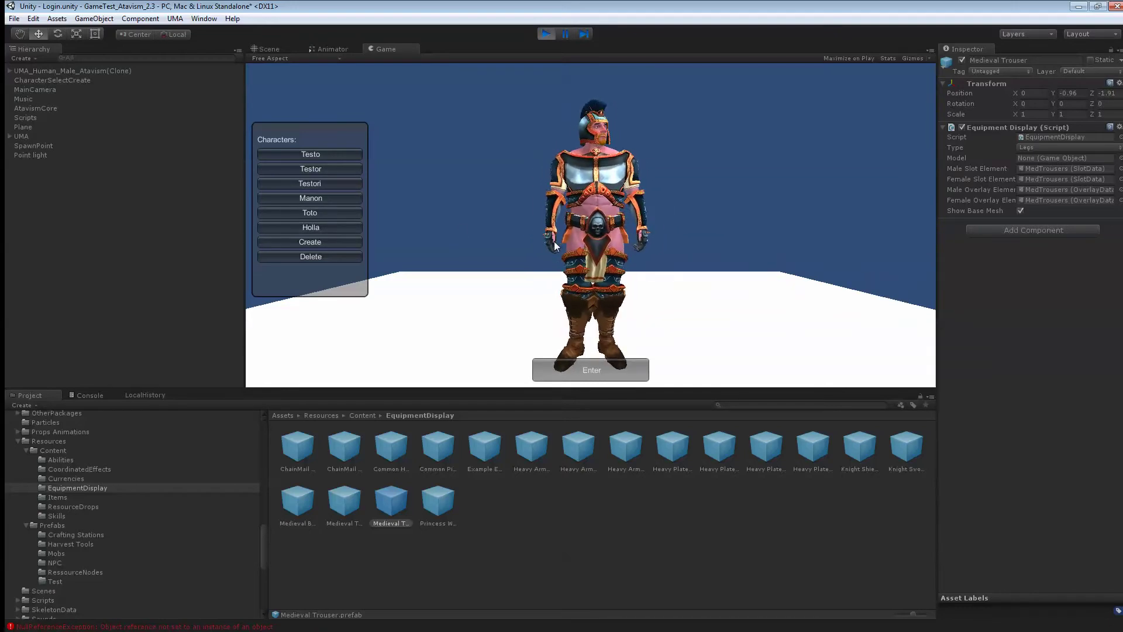
pyautogui.moveTo(579, 223); pyautogui.dragTo(487, 208)
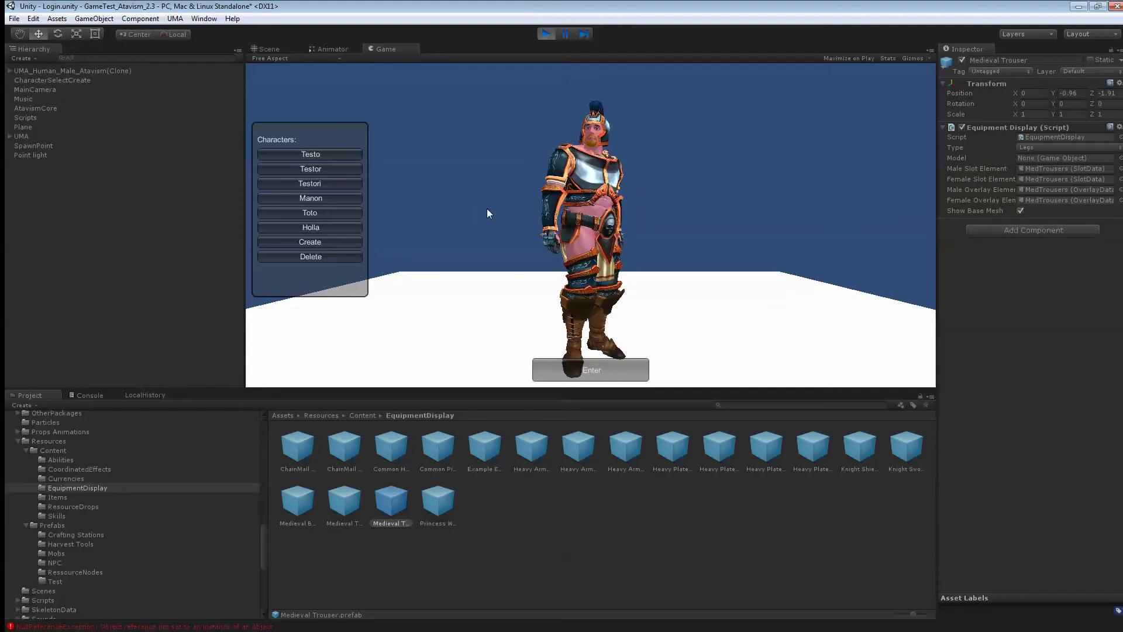